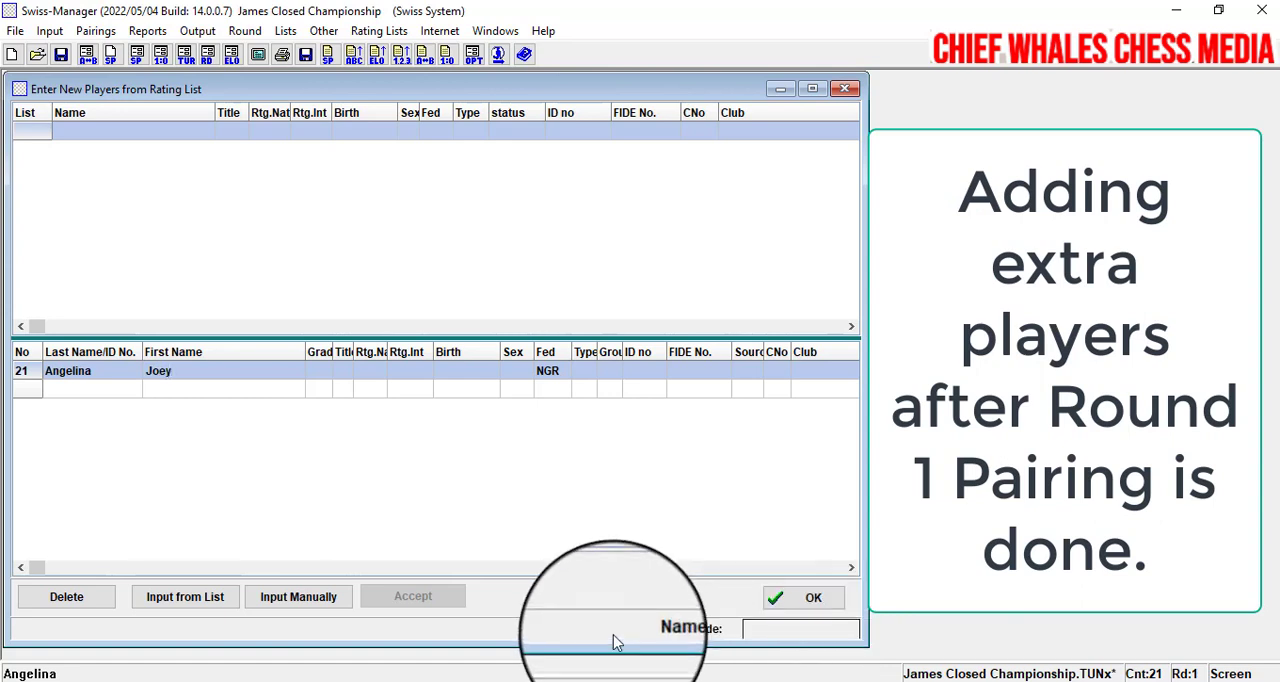
# - Set the international rating of new player 21 to 1400 and enter the last and first name of player 22
pyautogui.click(413, 372)
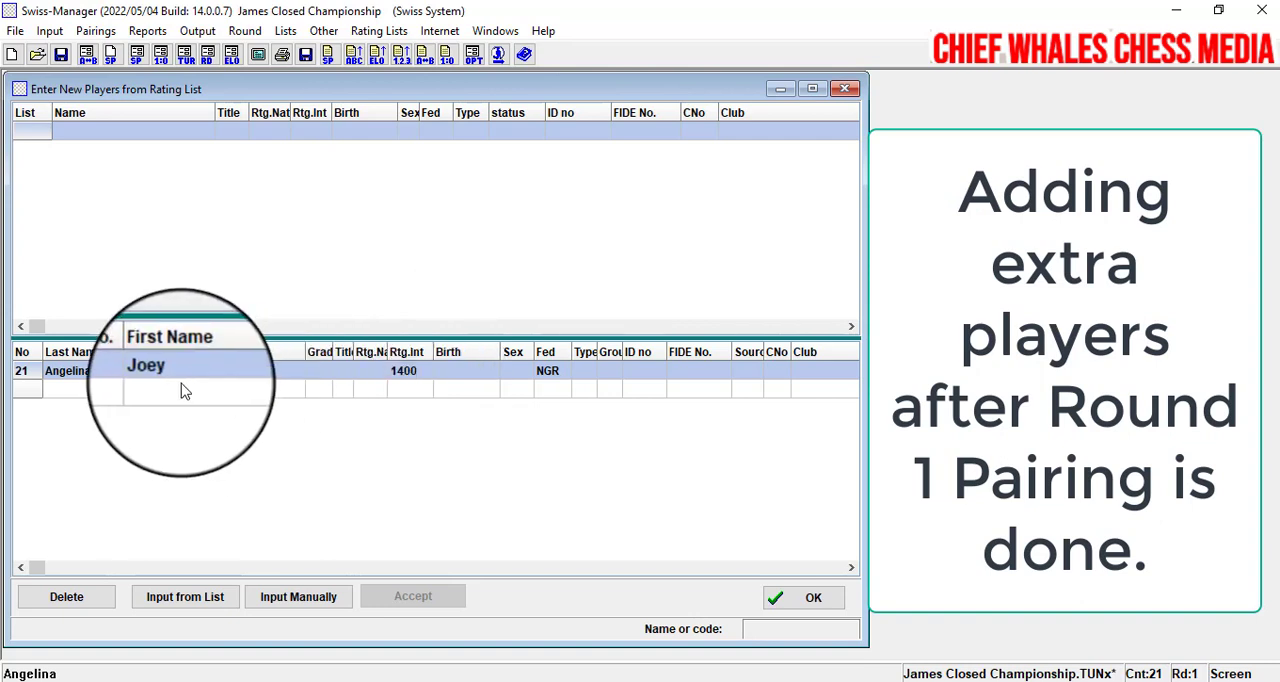
pyautogui.click(50, 389)
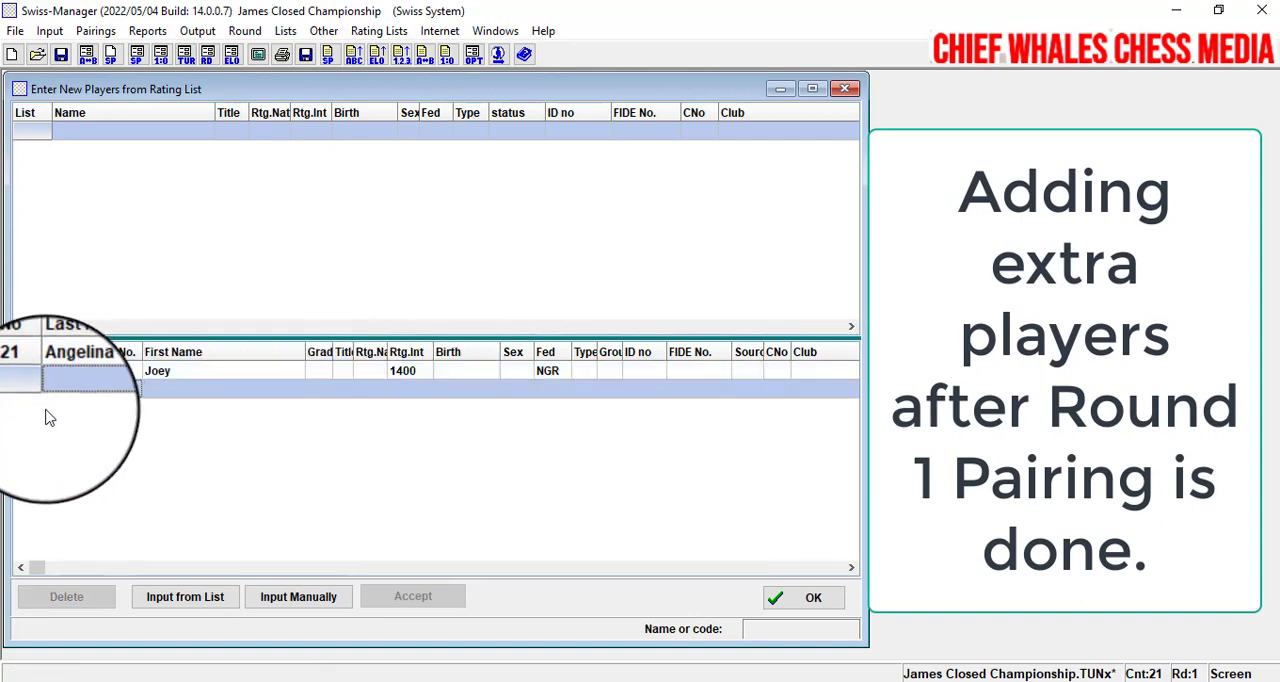
pyautogui.write('Fesut')
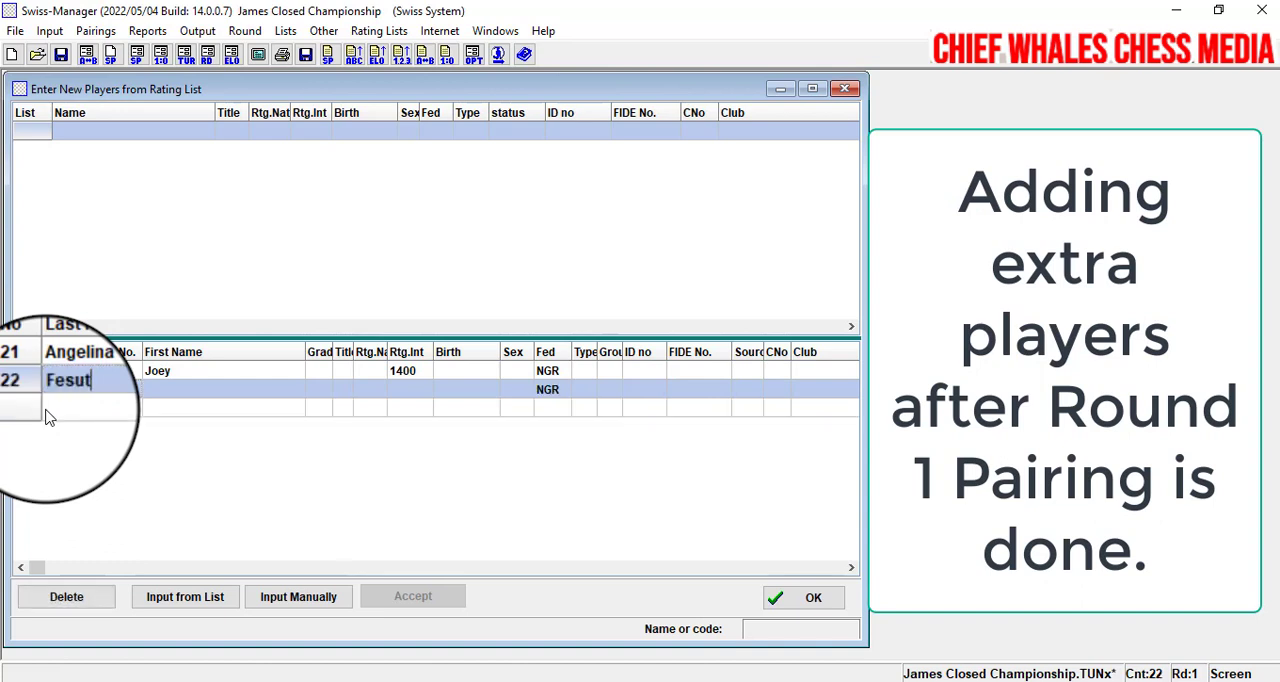
pyautogui.press('Tab')
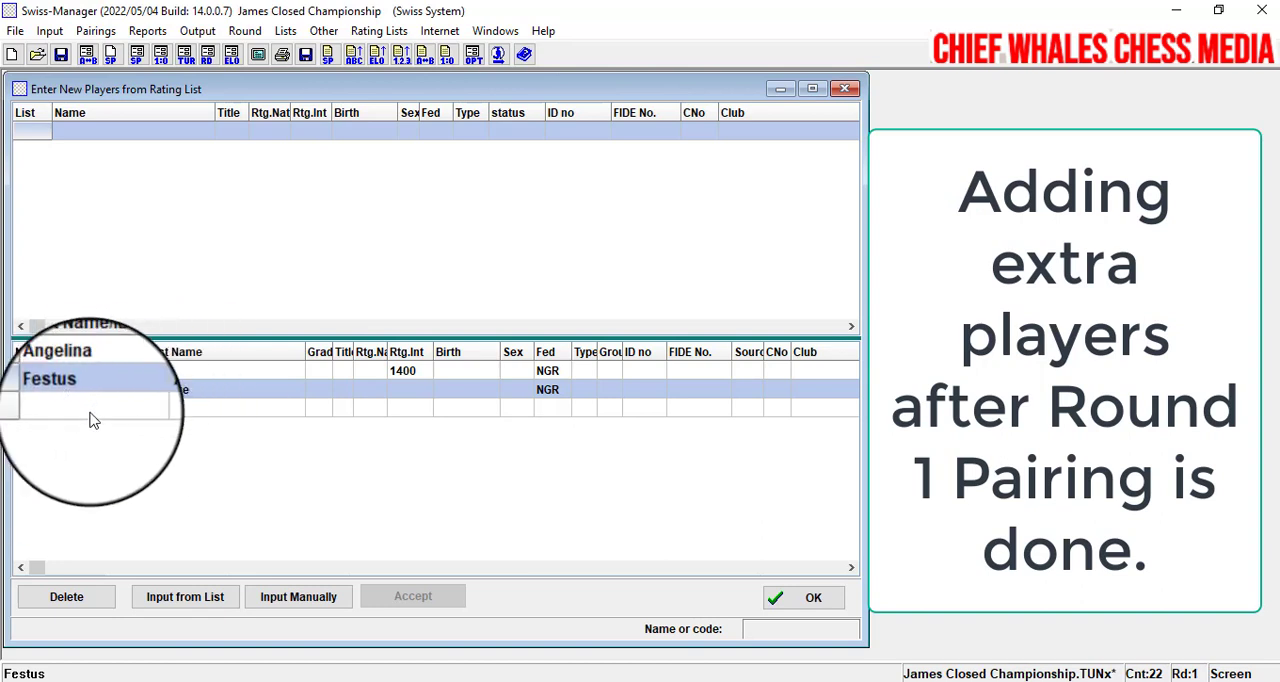
# - Add two more new players as numbers 23 and 24, filling in their last and first names
pyautogui.click(90, 416)
pyautogui.write('Aina')
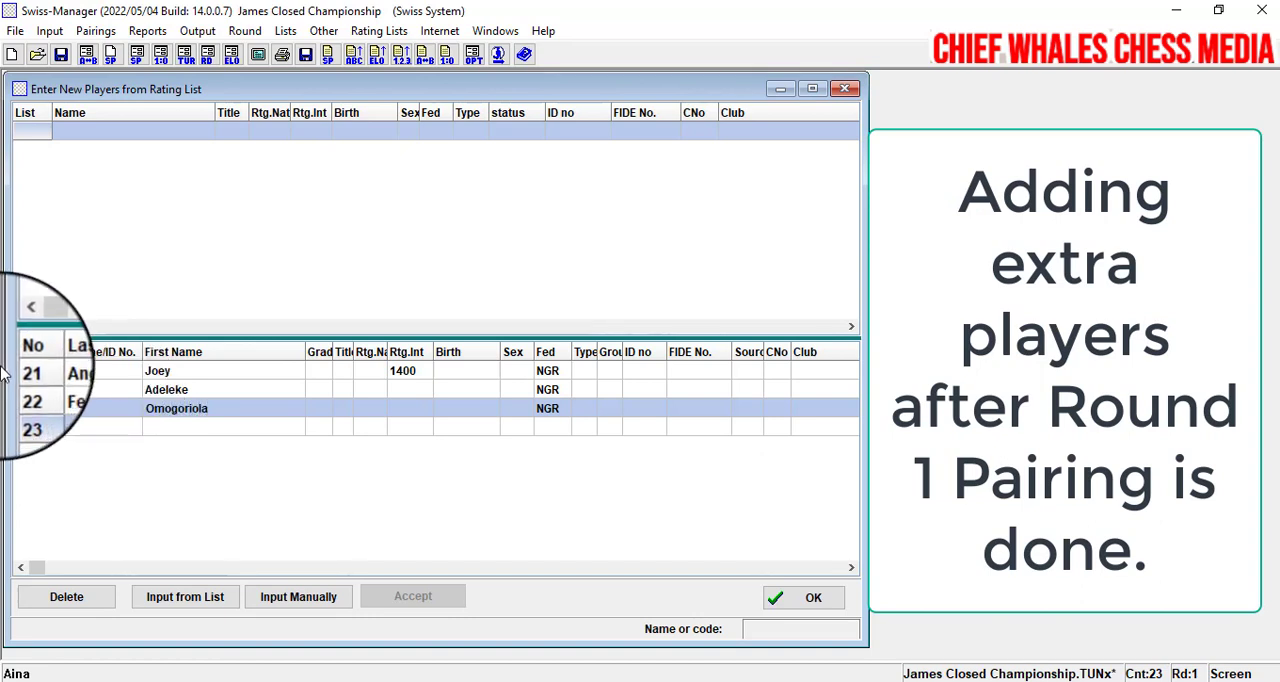
pyautogui.click(69, 430)
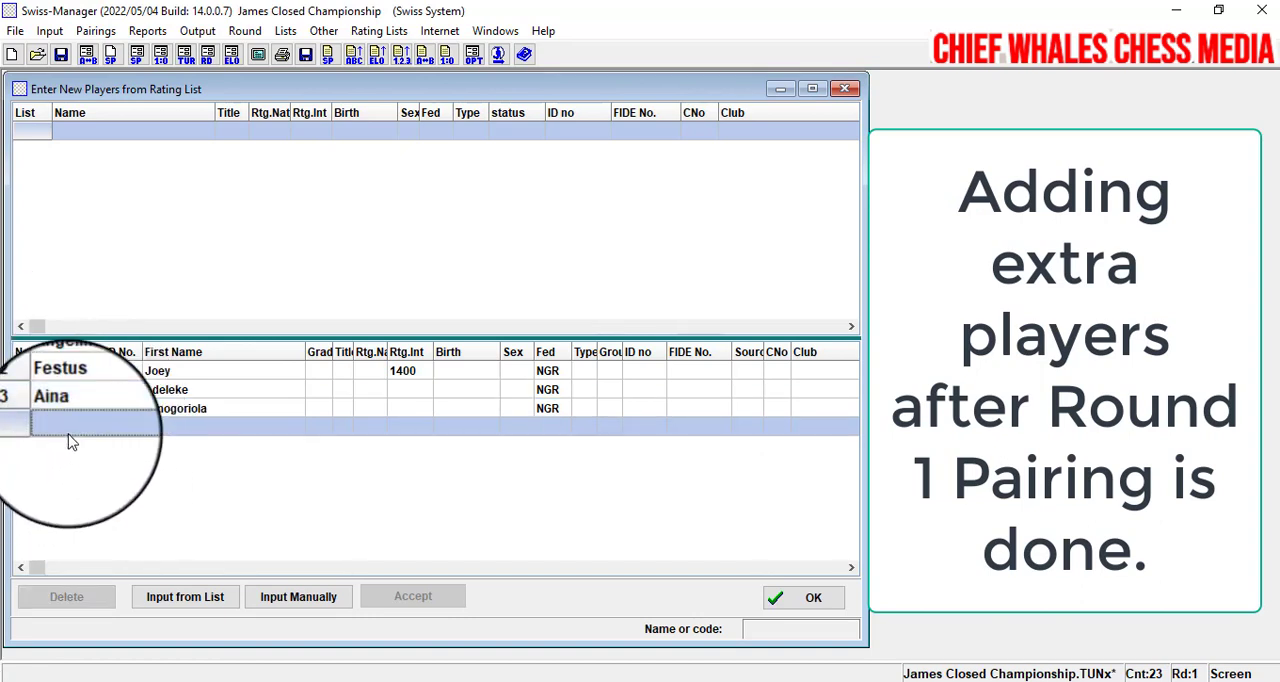
pyautogui.write('Reuben')
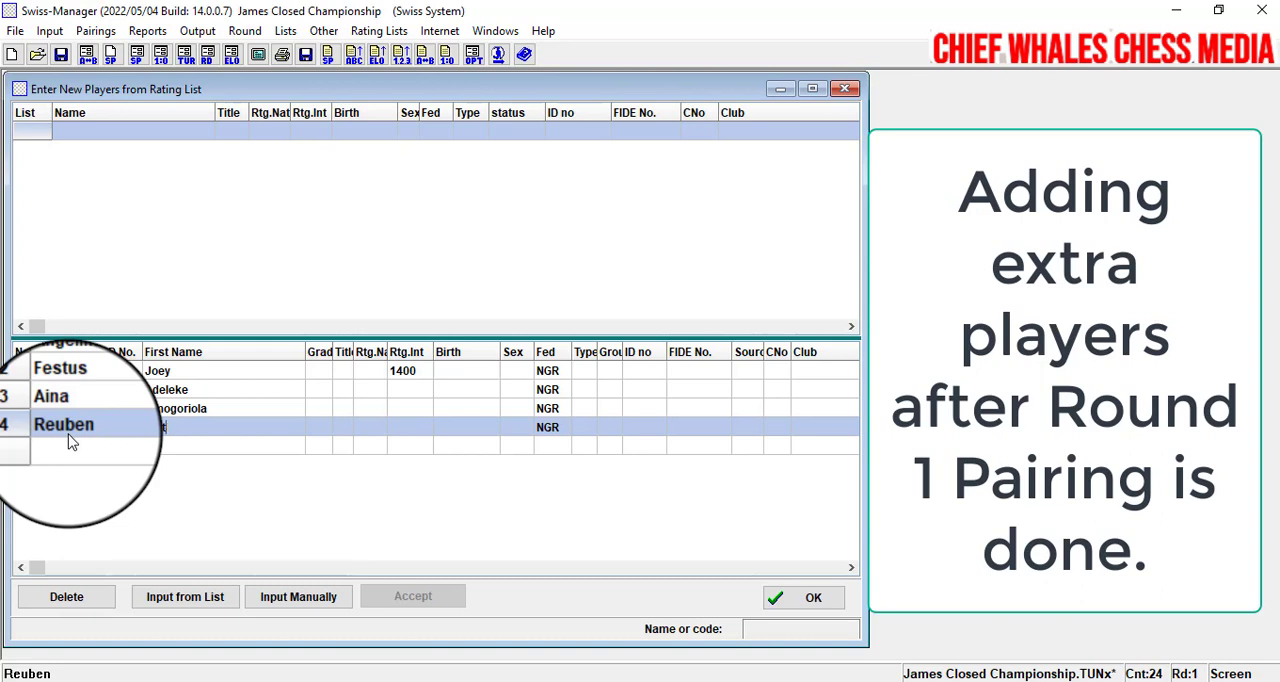
# - Sort the new players by first name and examine the rows and ratings for a duplicated entry
pyautogui.click(285, 353)
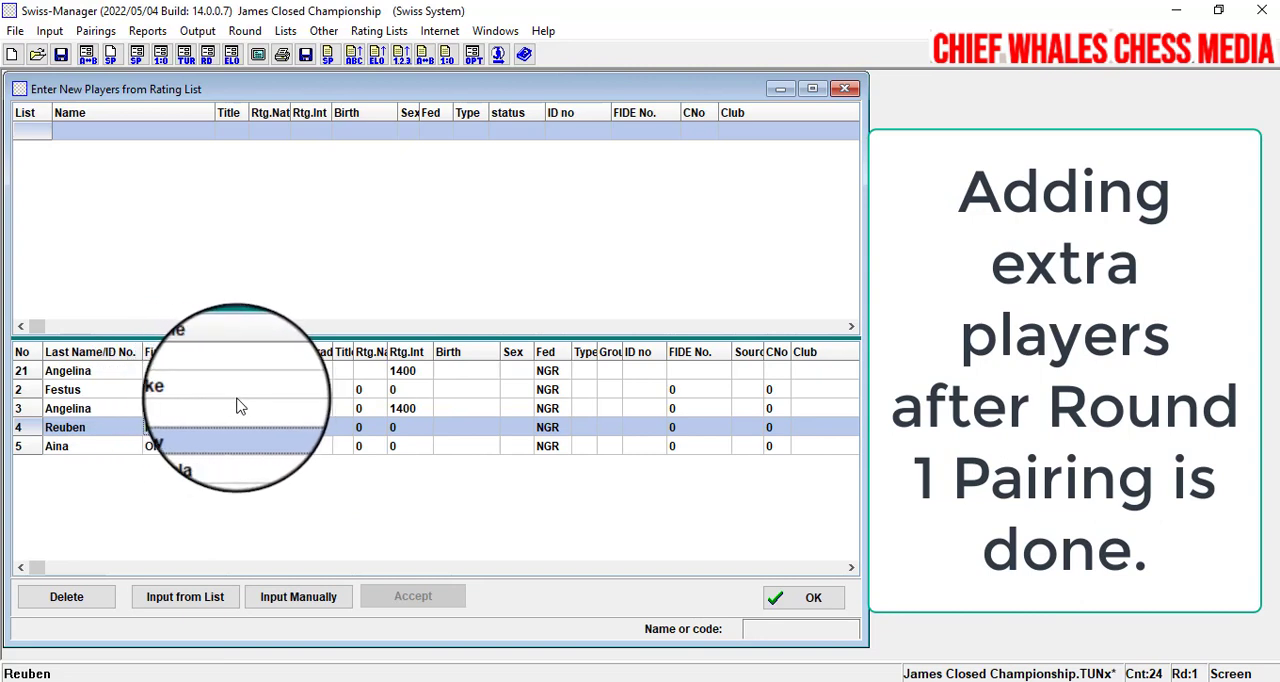
pyautogui.press('Down')
pyautogui.scroll(4, 240, 417)
pyautogui.scroll(-4, 240, 417)
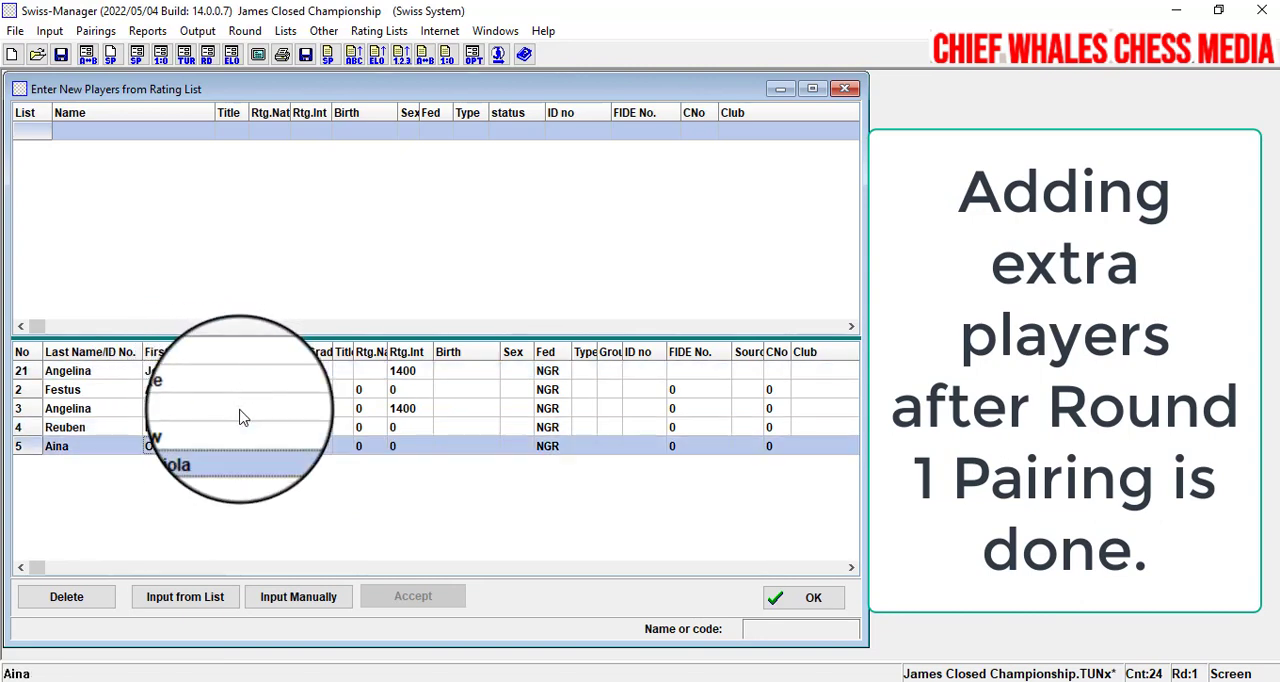
pyautogui.click(418, 378)
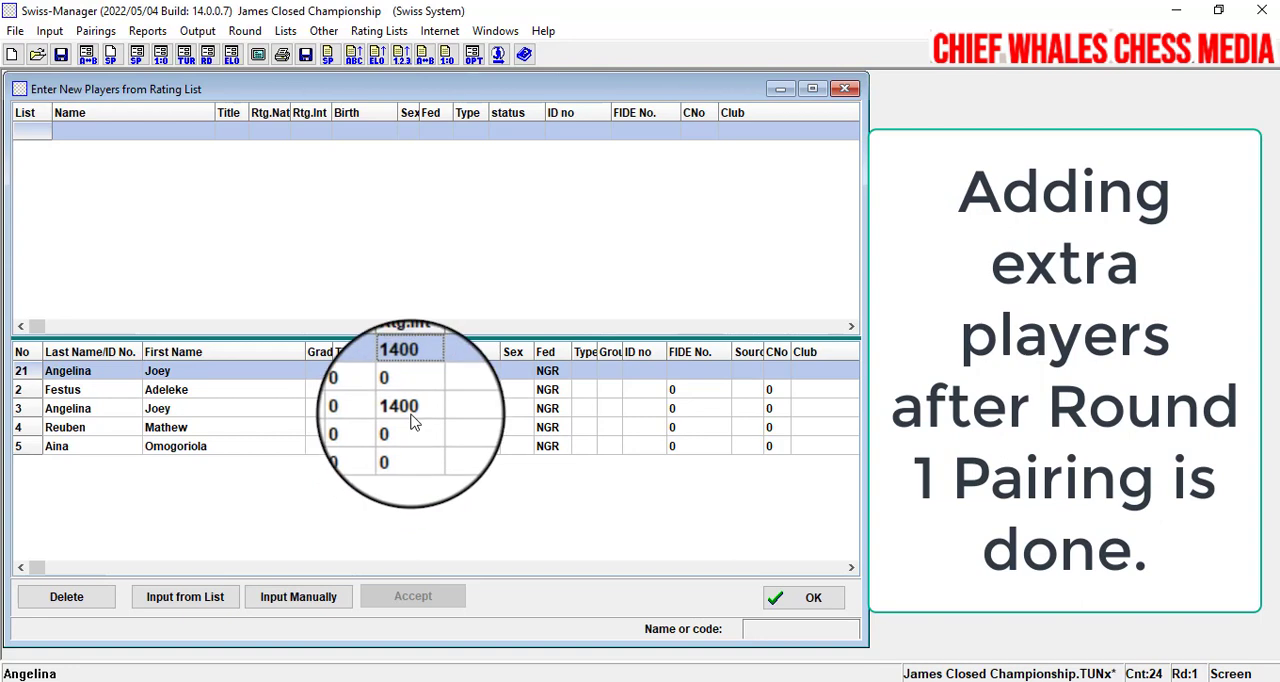
pyautogui.click(160, 427)
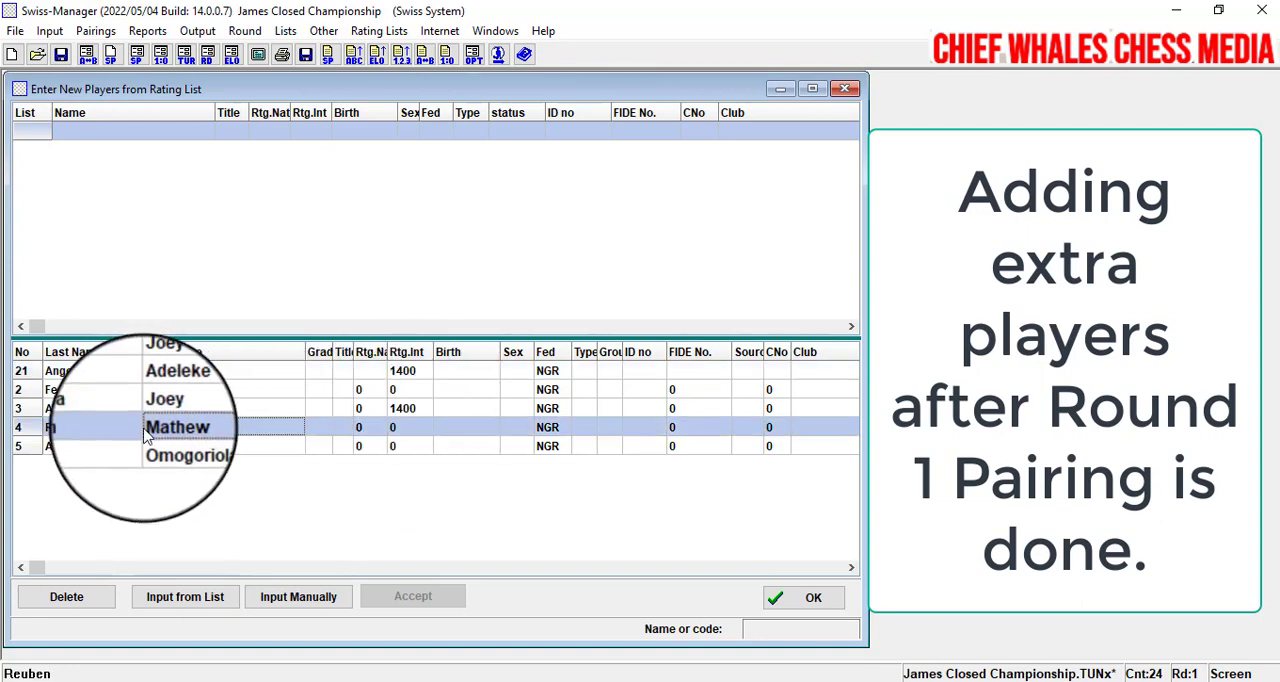
pyautogui.click(78, 448)
pyautogui.click(85, 408)
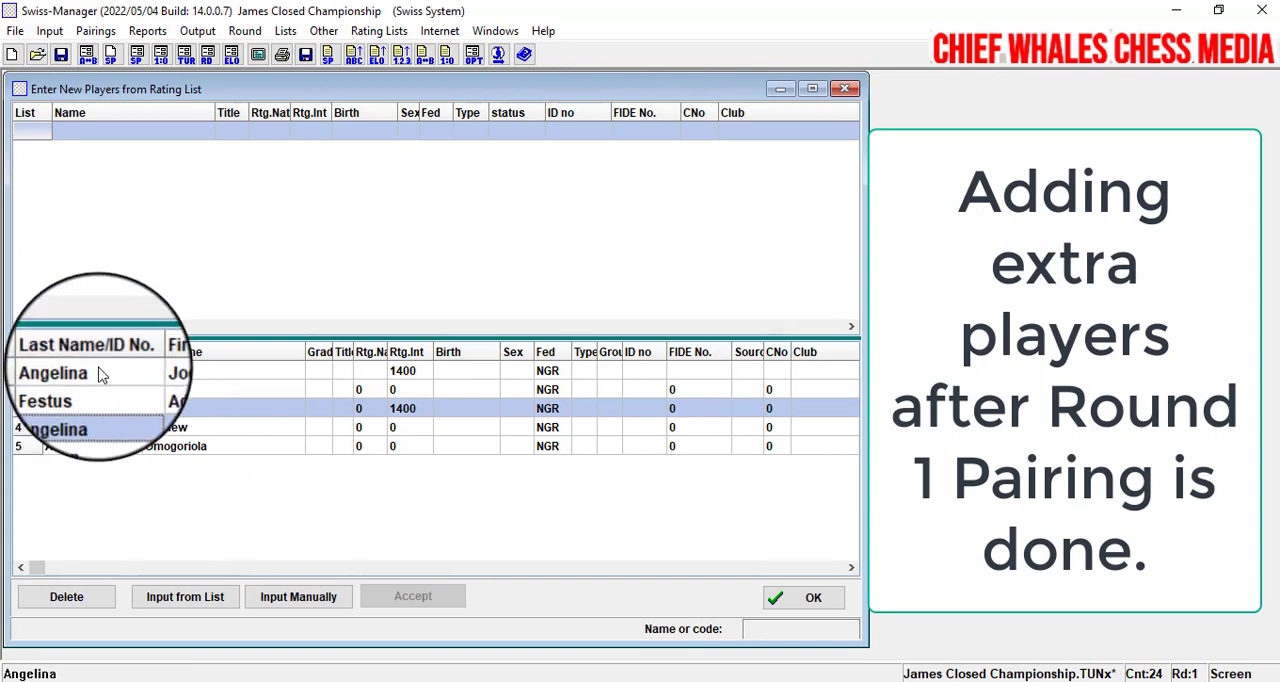
pyautogui.click(97, 369)
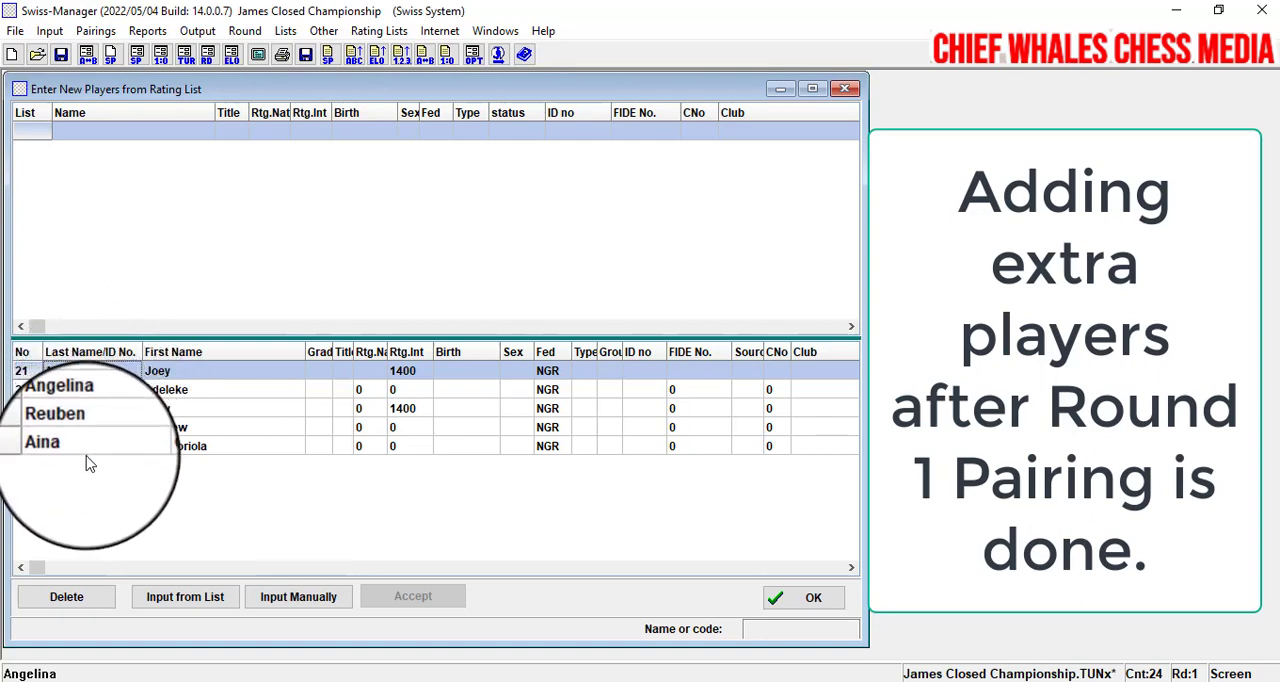
# - Remove the duplicated player in row 21 from the tournament and look through the remaining player list
pyautogui.doubleClick(116, 371)
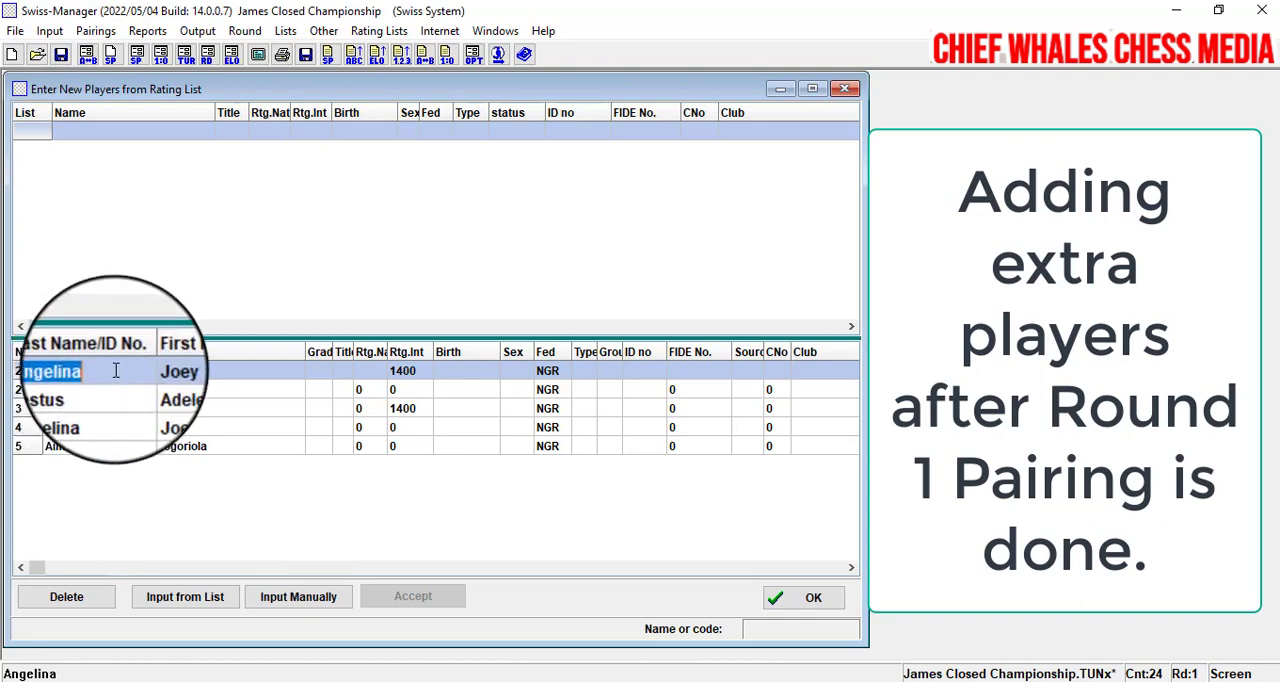
pyautogui.click(88, 600)
pyautogui.click(578, 404)
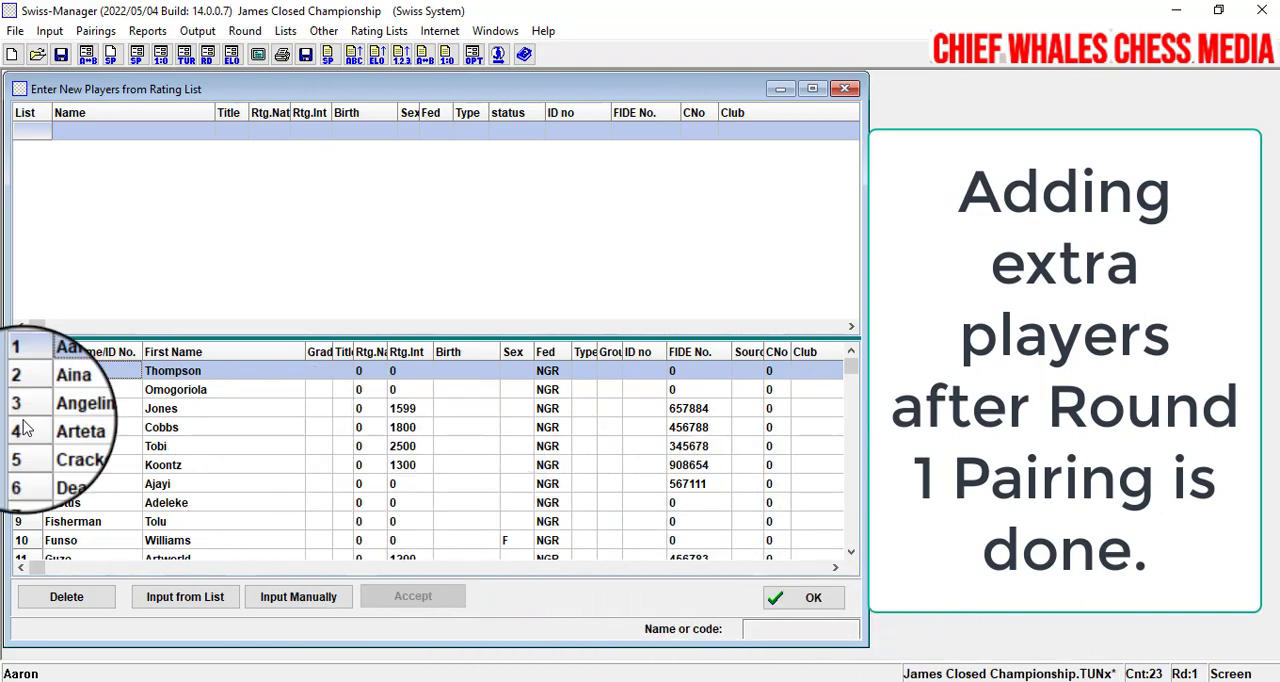
pyautogui.scroll(-20, 140, 460)
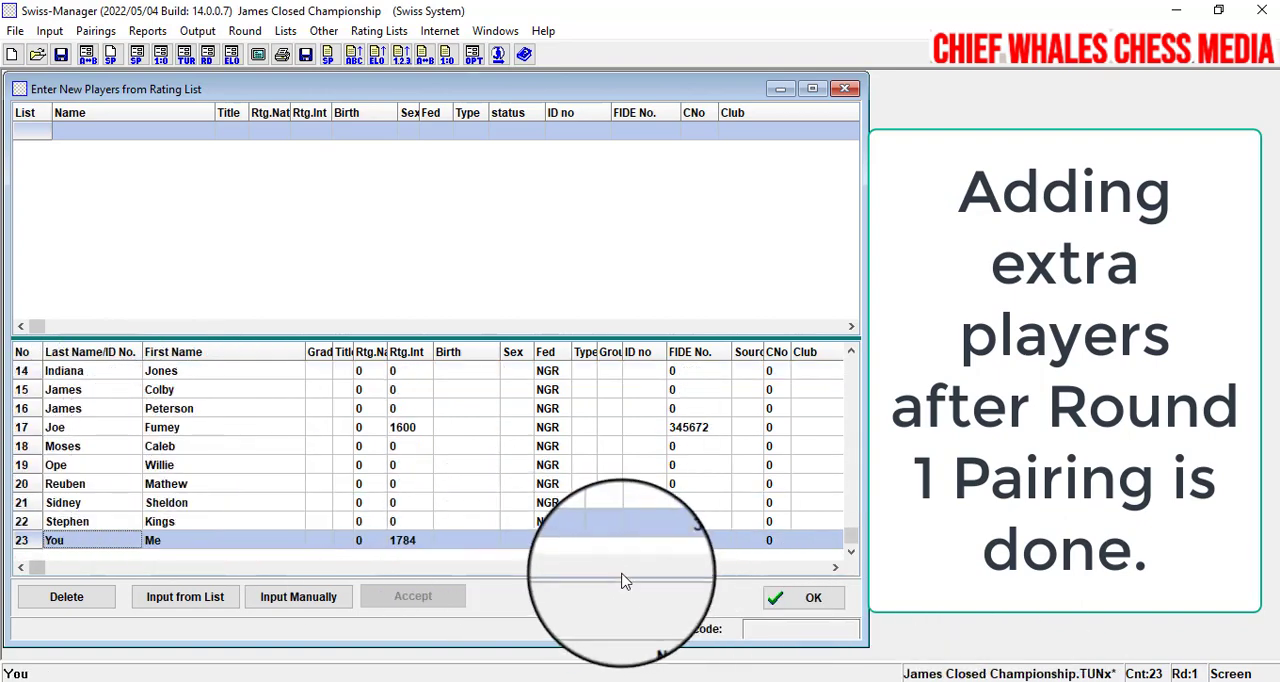
# - Manually enter one more new player's last and first name as number 24 and accept the player entries
pyautogui.click(280, 600)
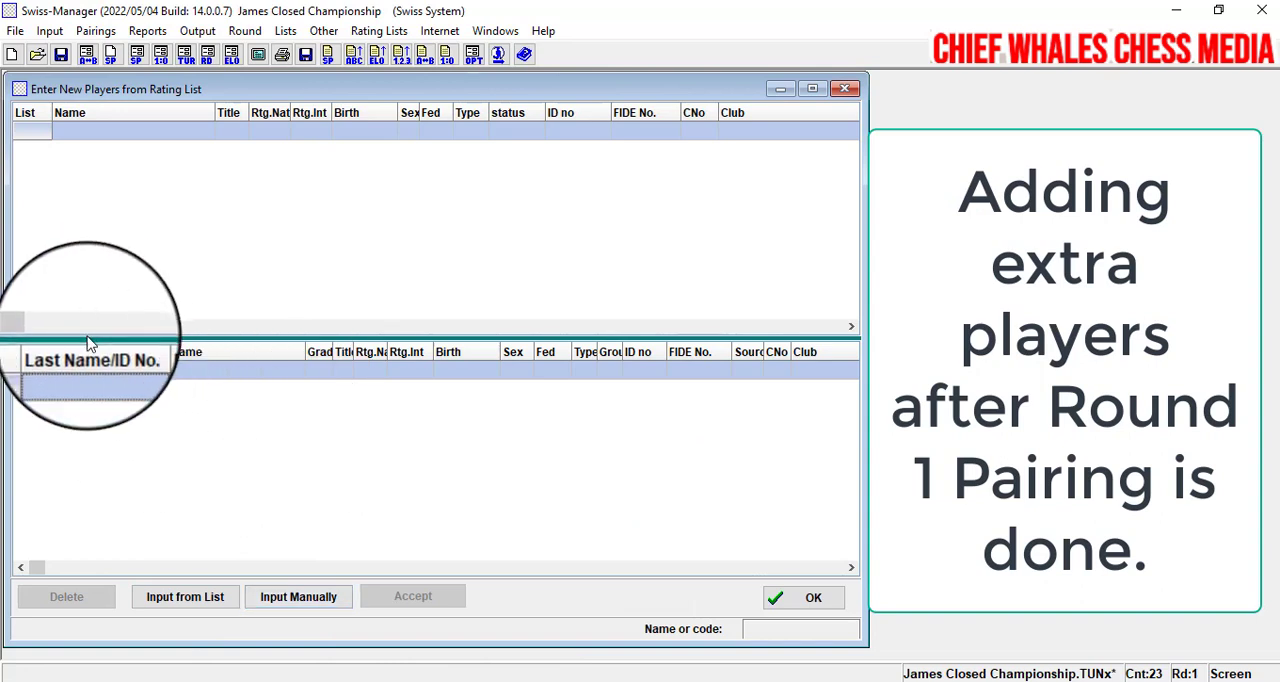
pyautogui.write('osh')
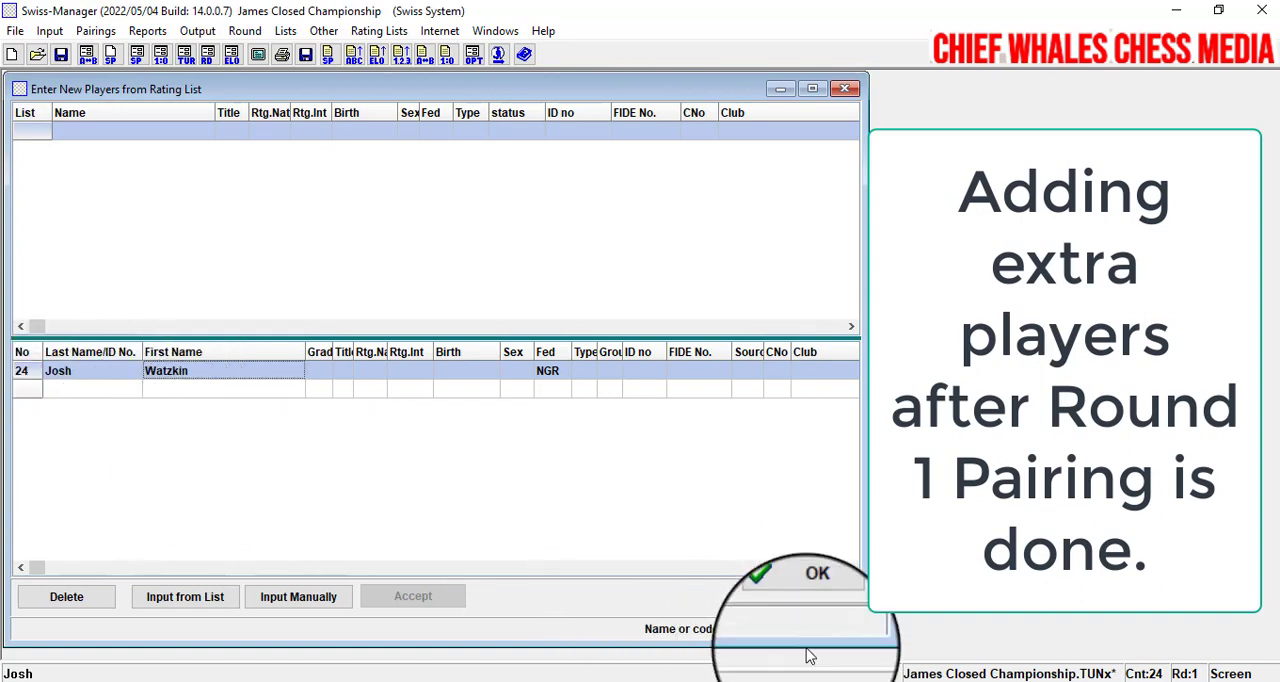
pyautogui.click(803, 598)
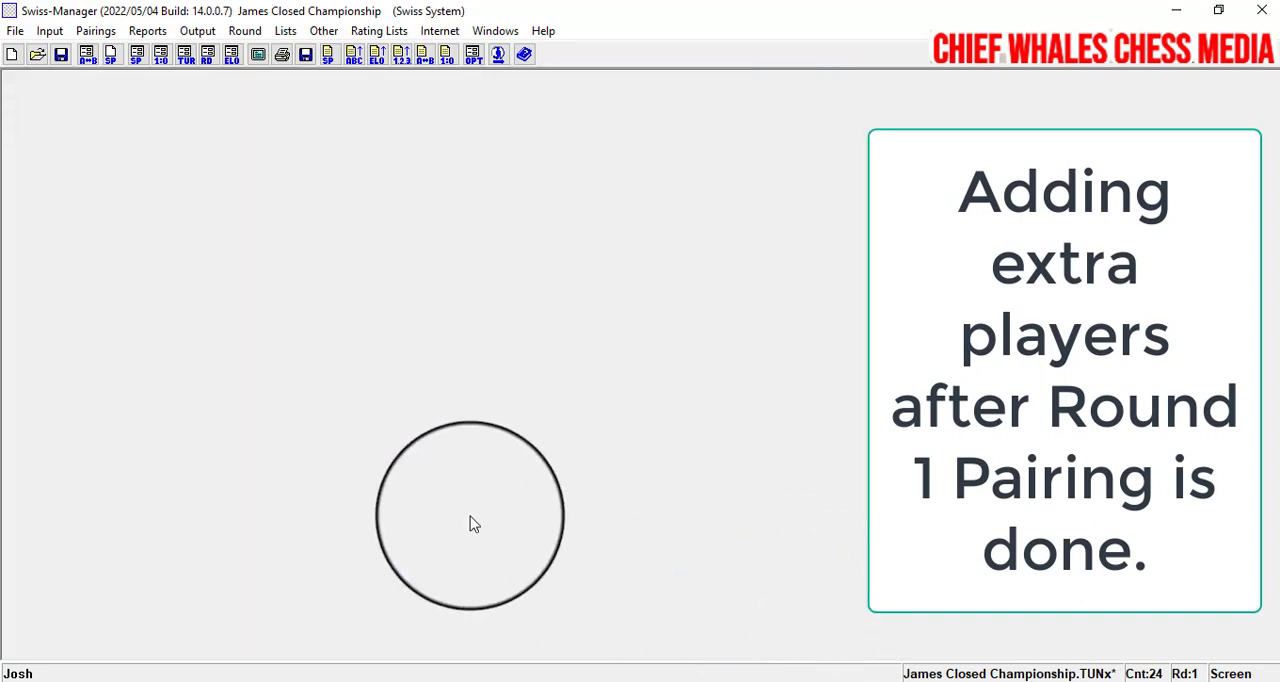
# - Output the starting rank list and check that it includes the newly added players
pyautogui.click(285, 30)
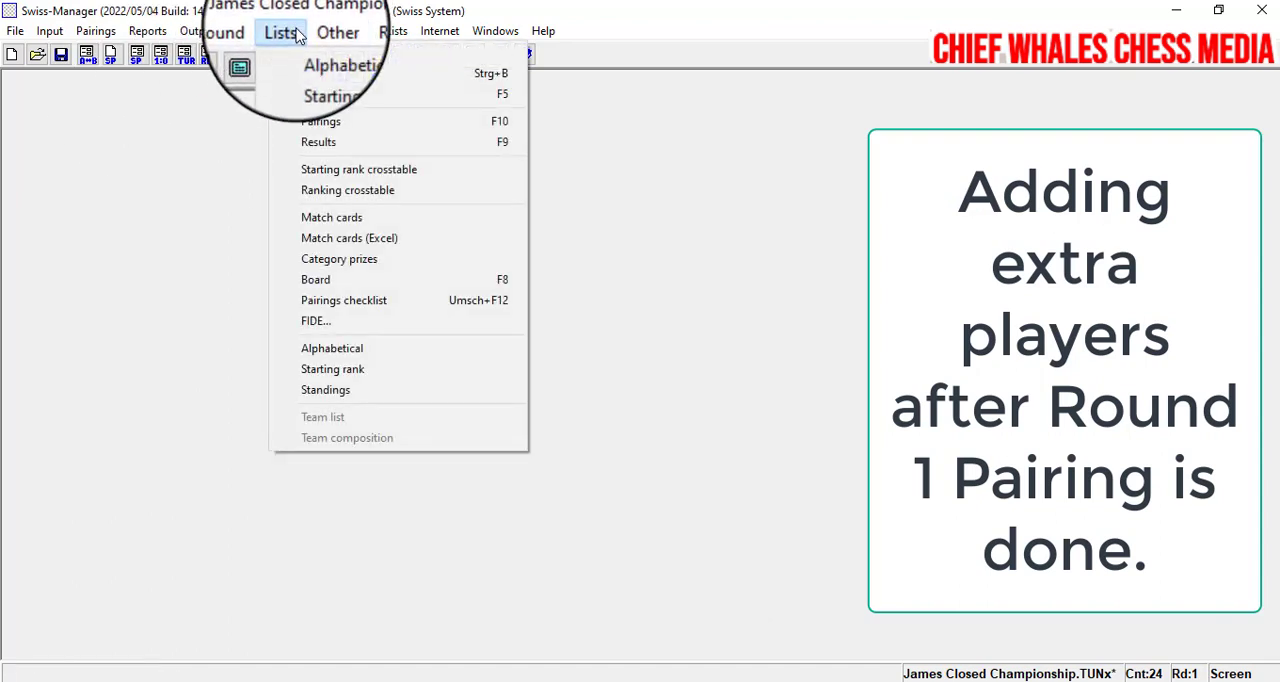
pyautogui.click(308, 79)
pyautogui.scroll(-8, 334, 281)
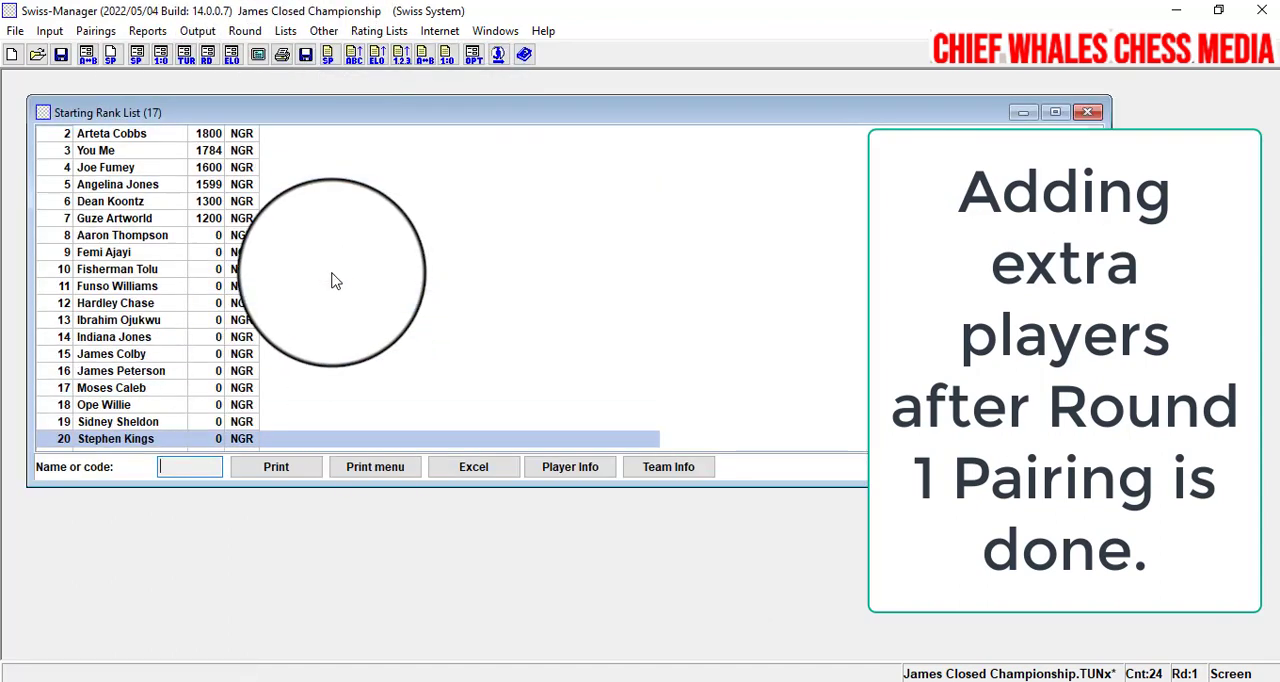
pyautogui.scroll(-4, 335, 281)
pyautogui.scroll(20, 334, 281)
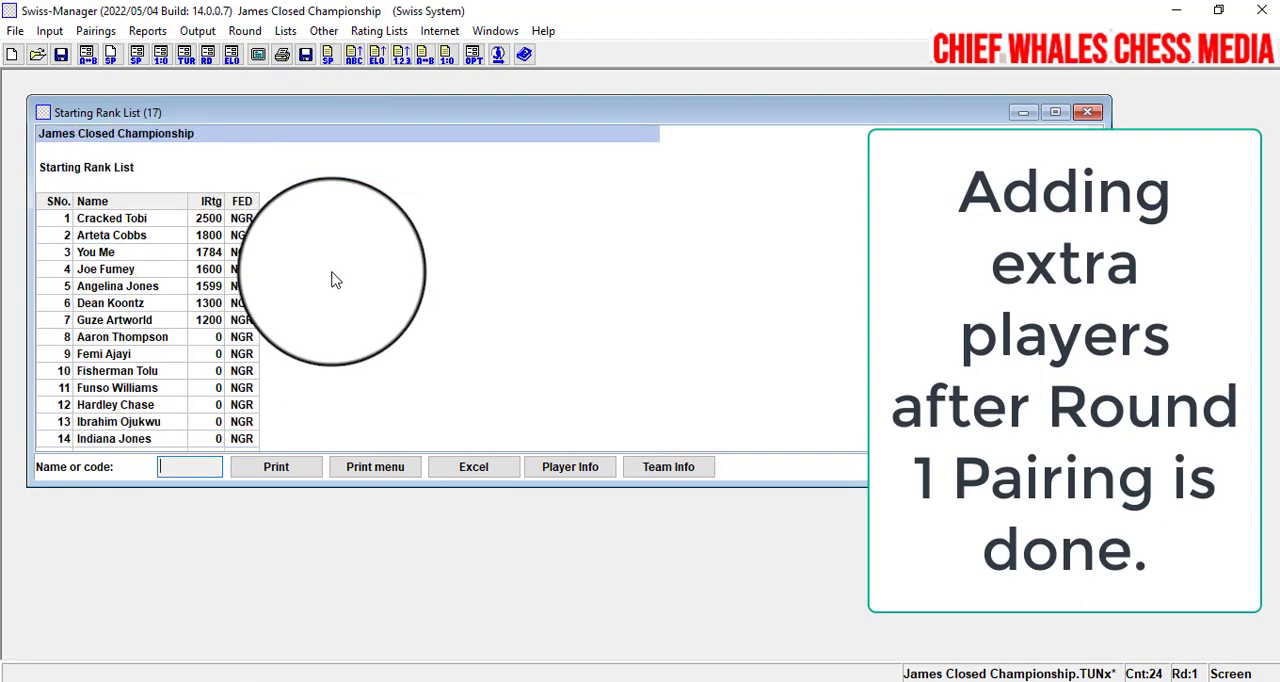
pyautogui.scroll(-20, 177, 343)
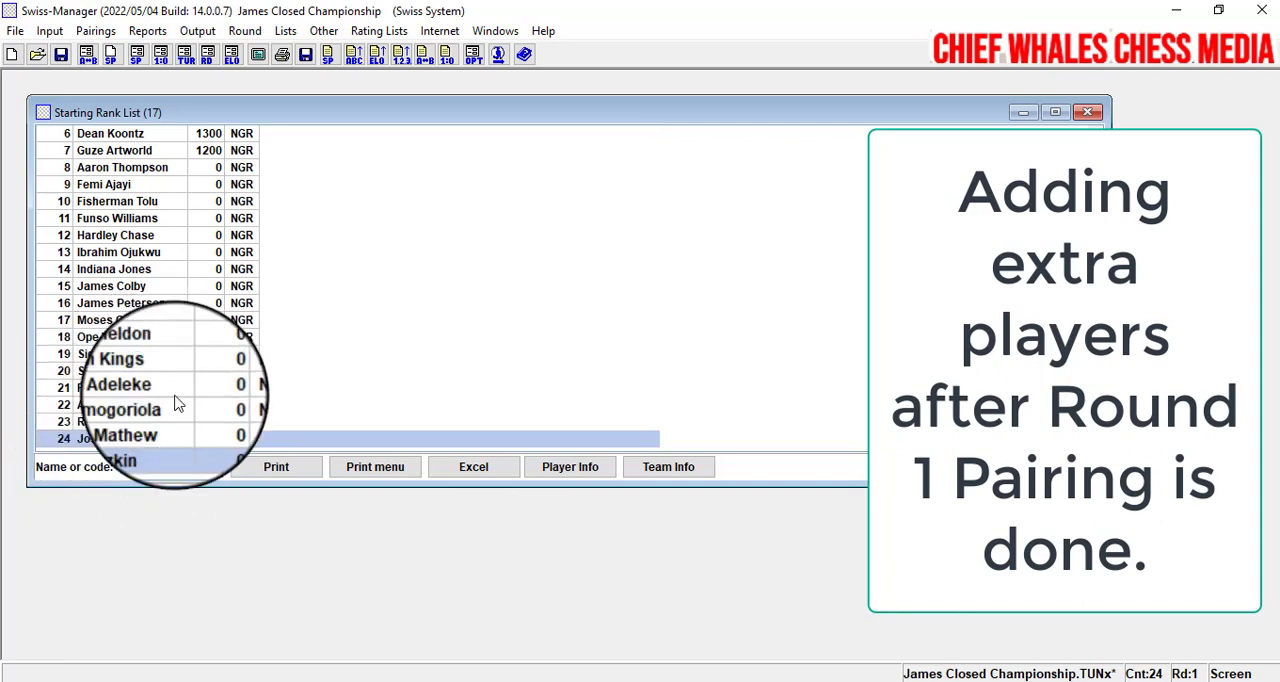
pyautogui.click(396, 357)
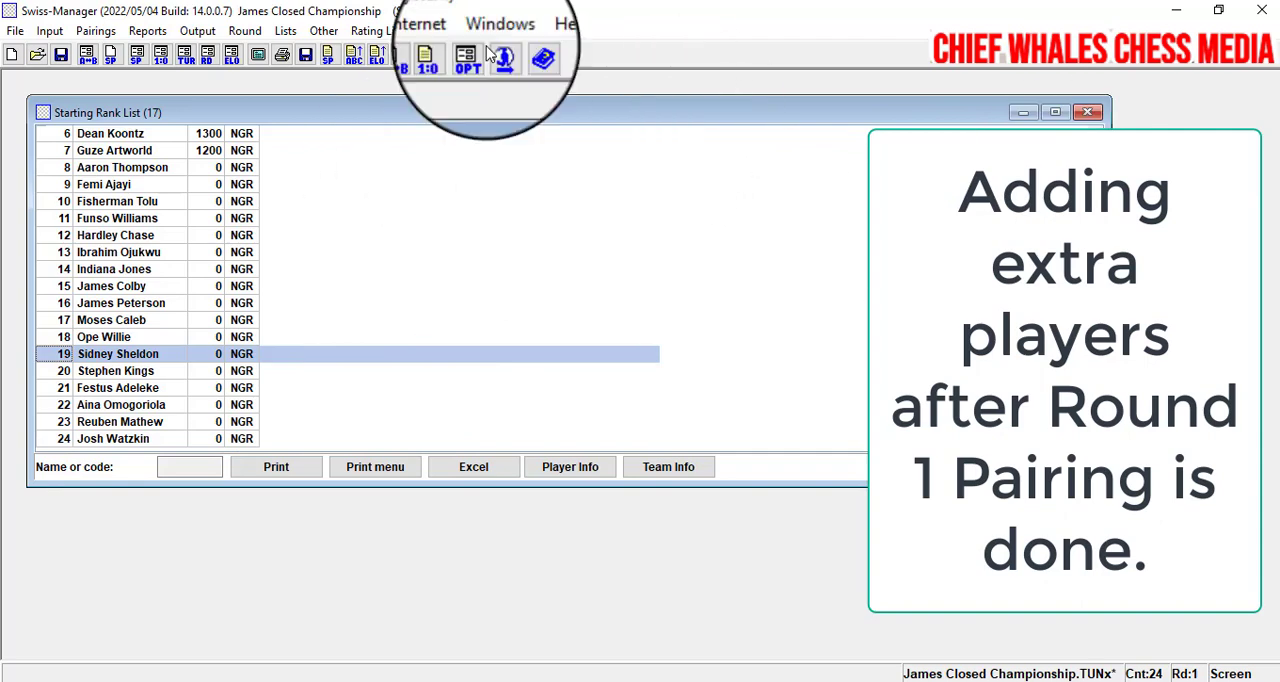
# - Output the round 1 pairings list and maximize its window to check the new players' boards
pyautogui.click(290, 31)
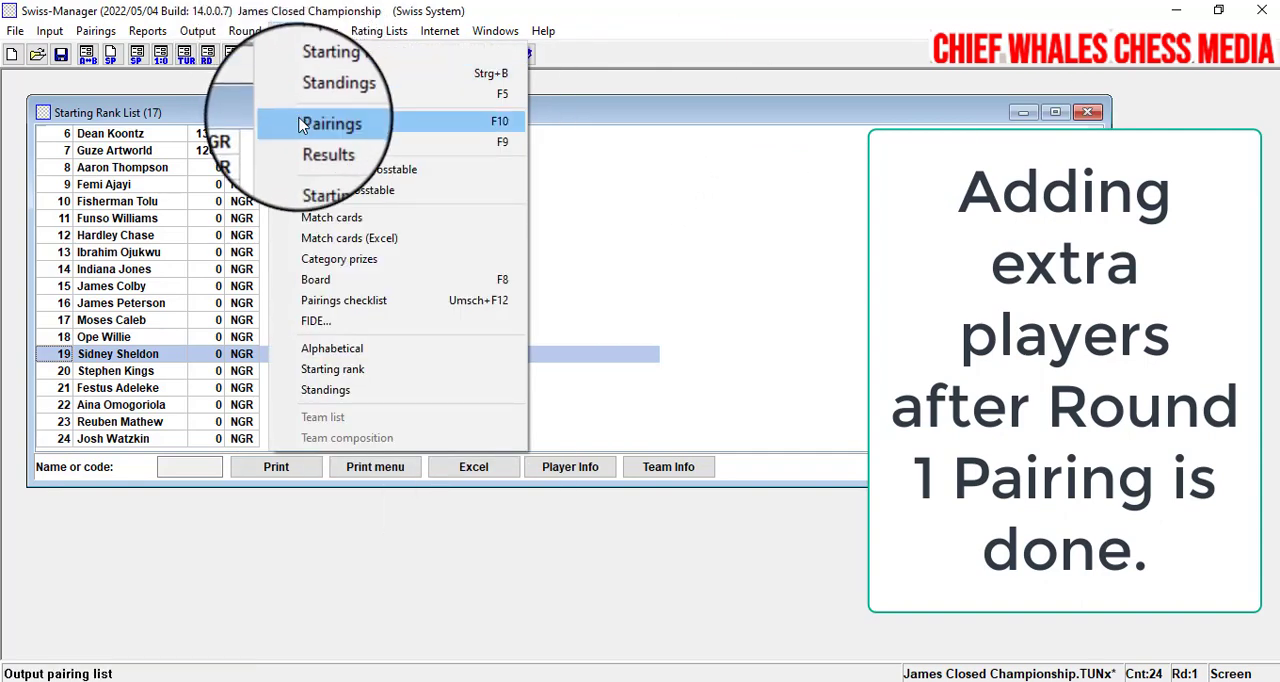
pyautogui.click(330, 121)
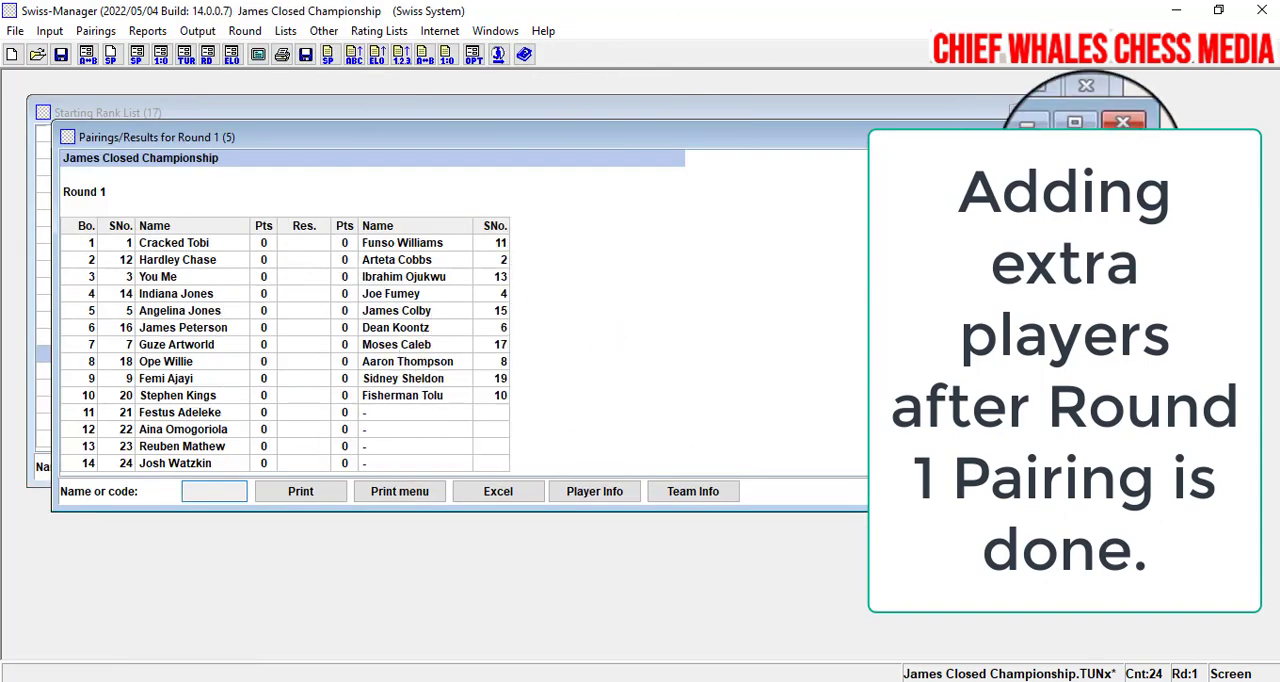
pyautogui.click(1078, 134)
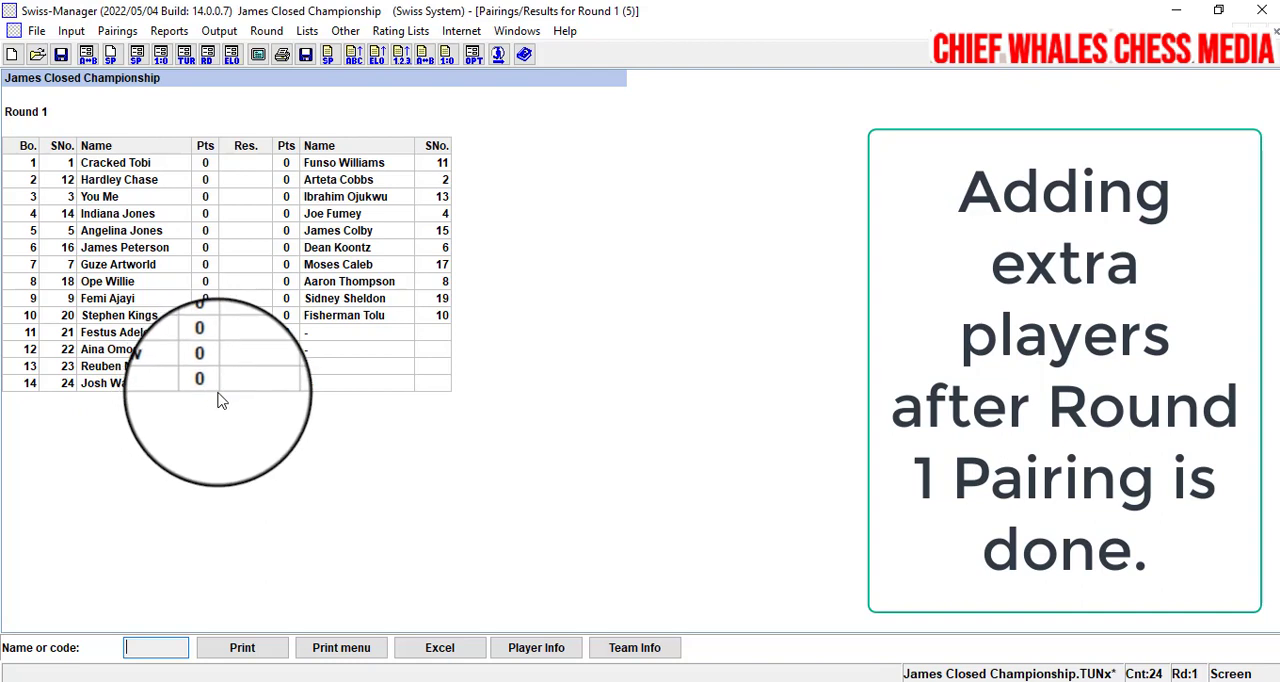
# - Use Set new player to pair players 24 and 23 for round 1, accepting the suggested pairing
pyautogui.click(117, 33)
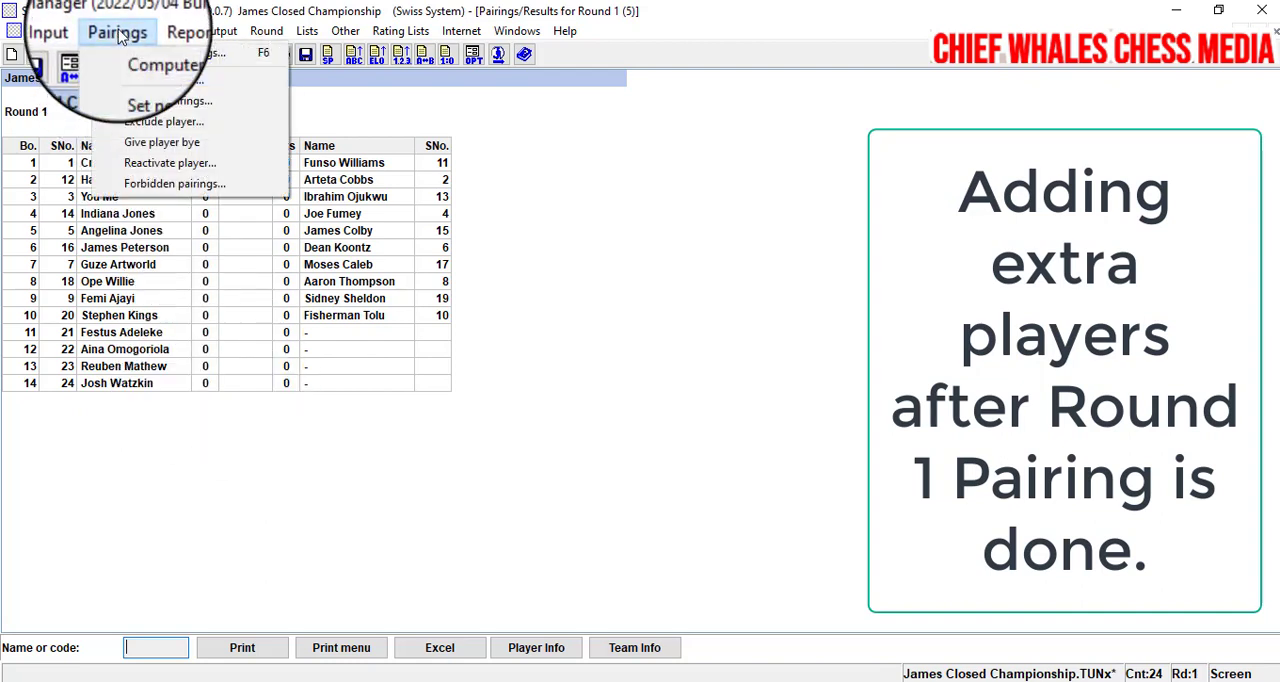
pyautogui.click(143, 88)
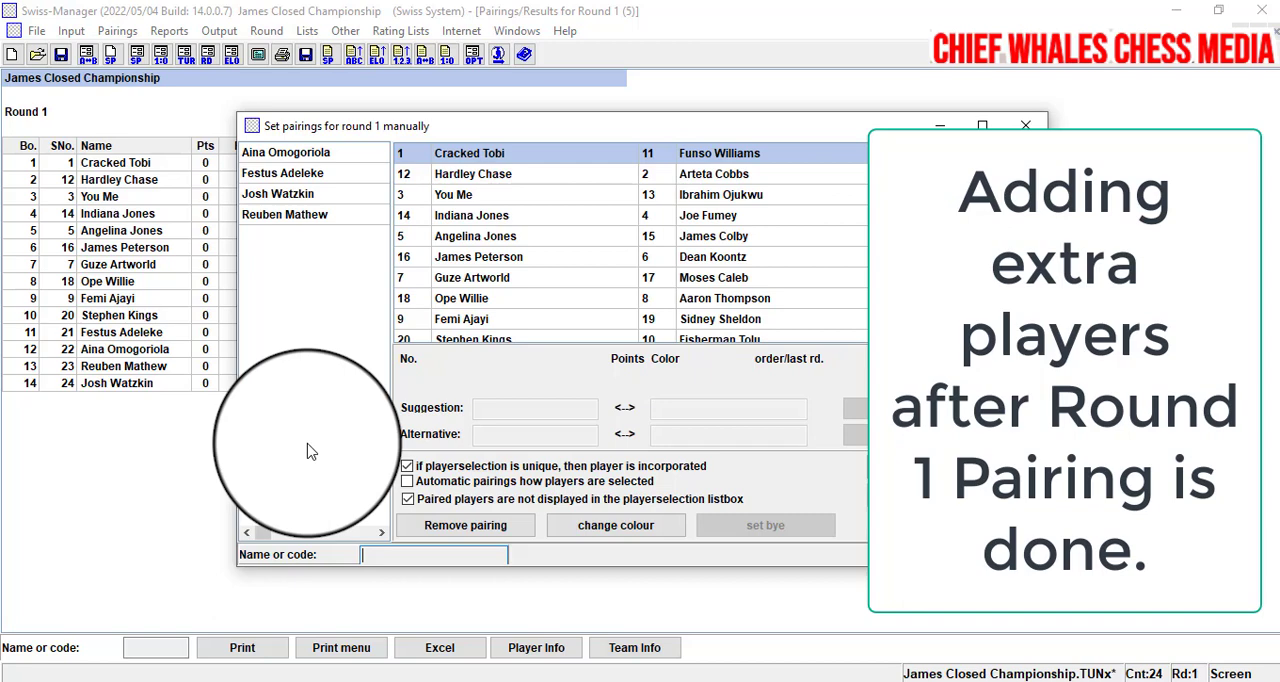
pyautogui.doubleClick(278, 194)
pyautogui.doubleClick(284, 214)
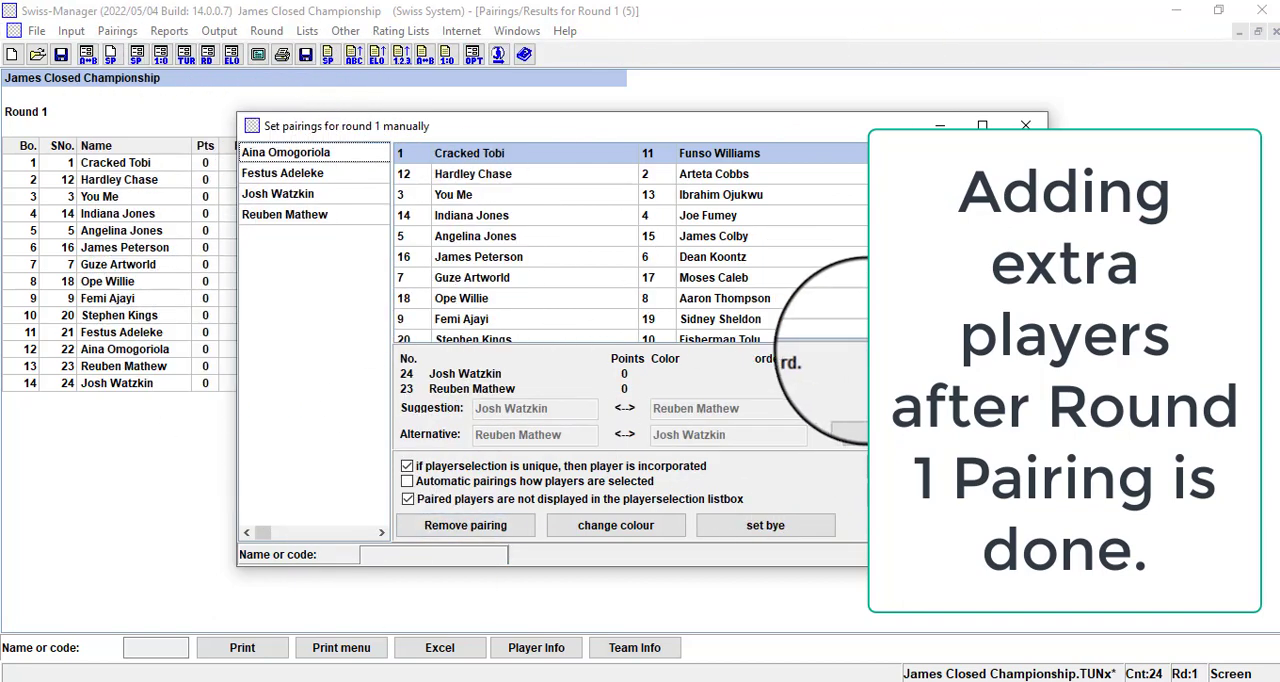
pyautogui.click(880, 406)
# - Pair the remaining new players 21 and 22 using the suggested pairing and finish the manual pairing
pyautogui.doubleClick(299, 173)
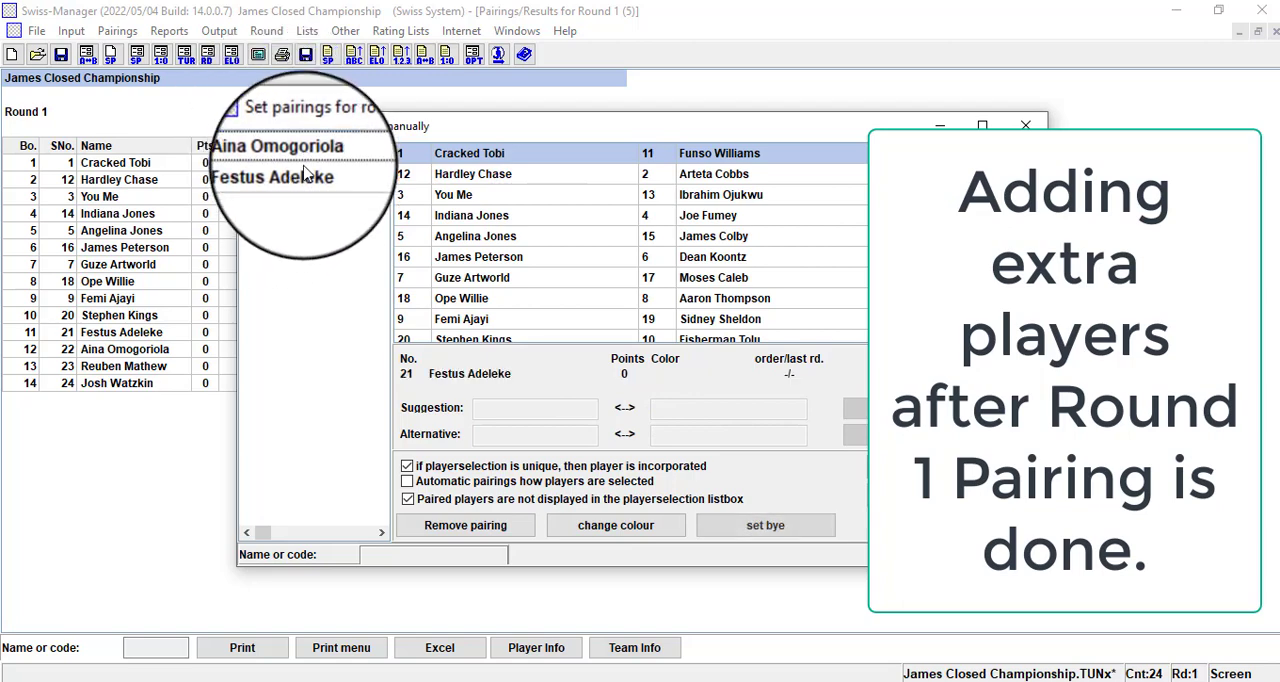
pyautogui.doubleClick(298, 153)
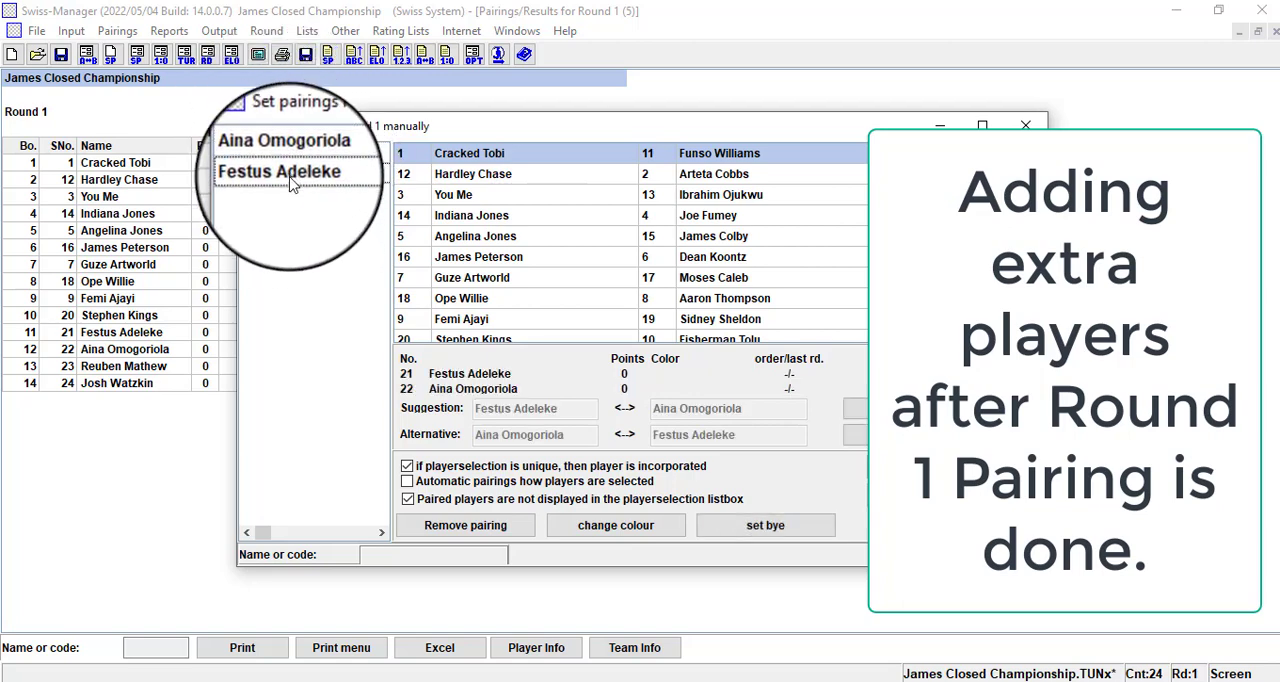
pyautogui.click(856, 408)
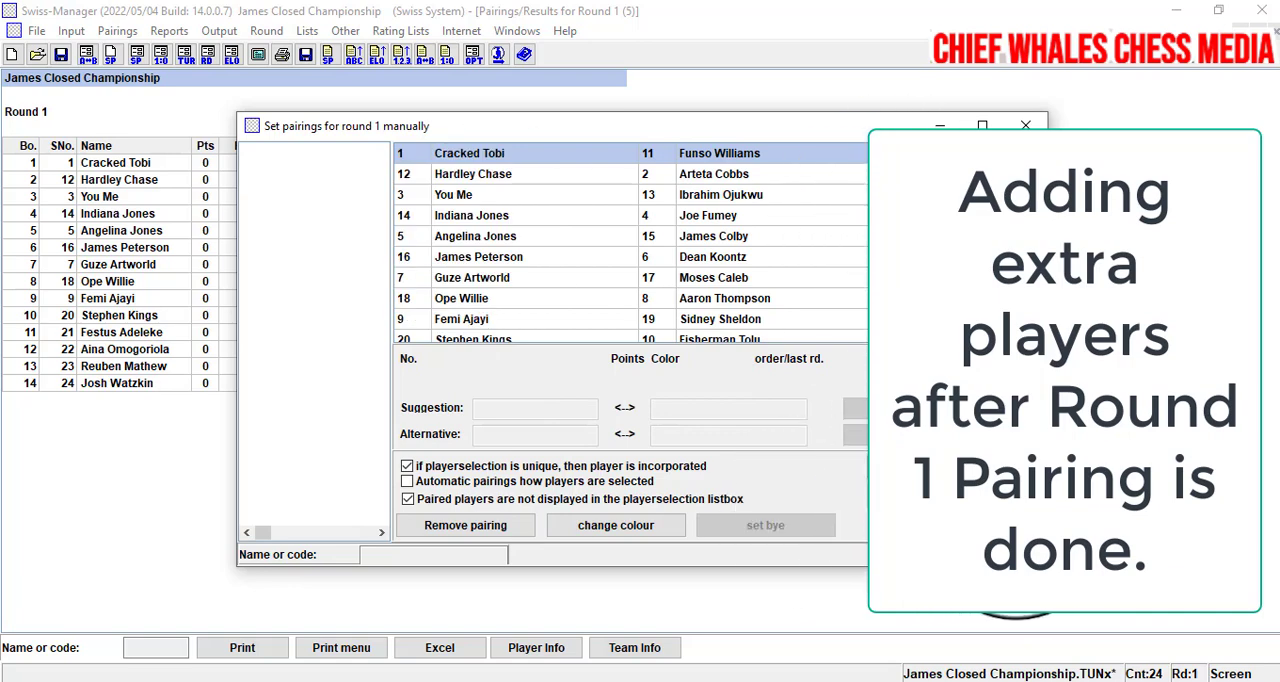
pyautogui.click(1013, 525)
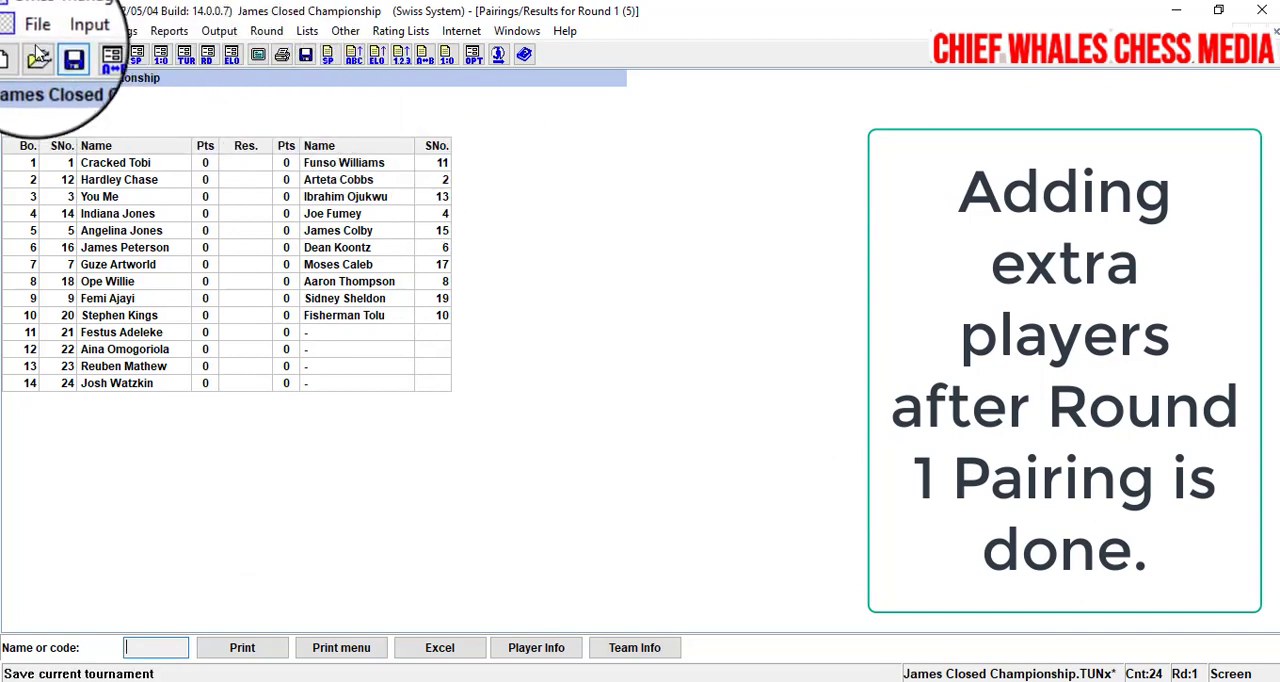
# - Output the round 1 pairings list to check manually paired boards 11 and 12, and save the tournament
pyautogui.click(306, 30)
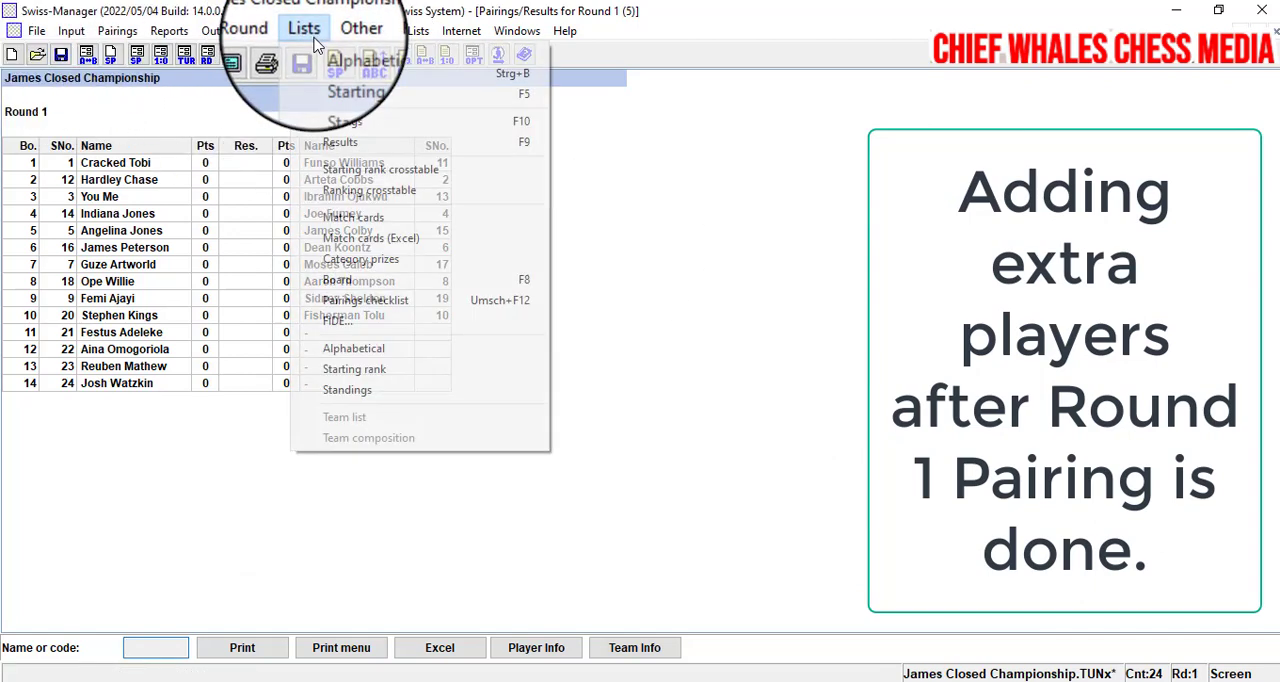
pyautogui.click(360, 121)
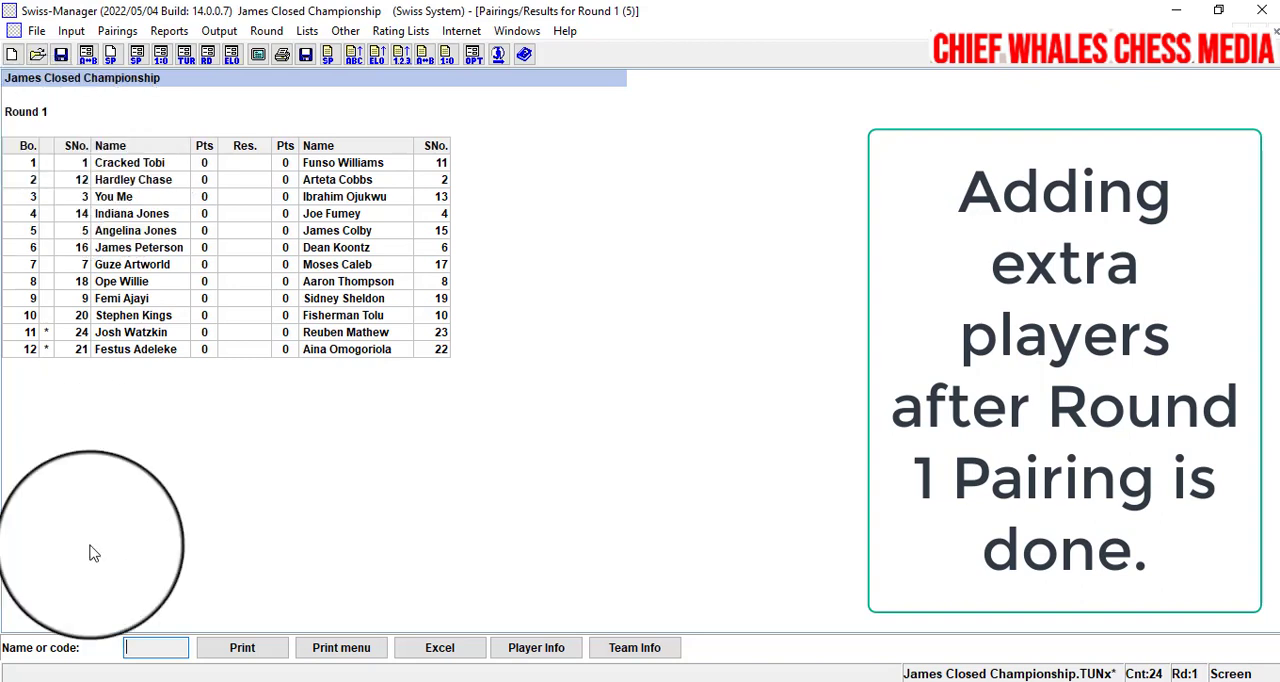
pyautogui.click(49, 332)
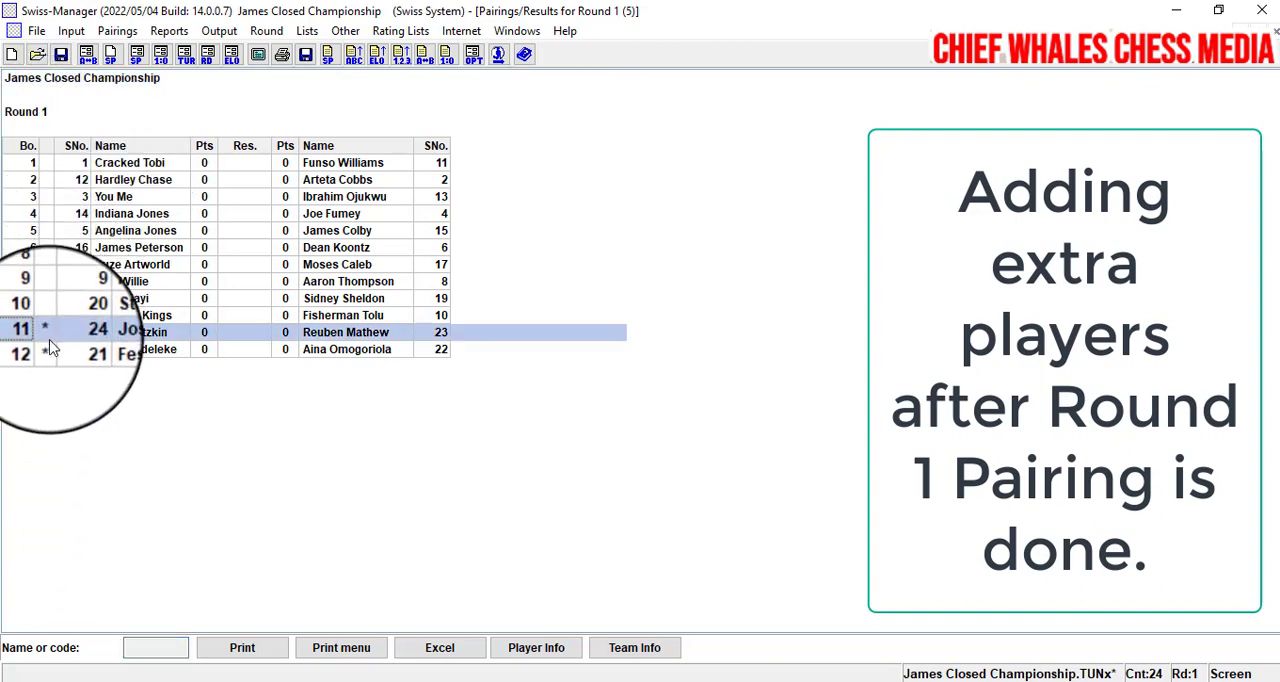
pyautogui.click(49, 347)
pyautogui.click(49, 333)
pyautogui.click(50, 350)
pyautogui.click(50, 333)
pyautogui.click(51, 349)
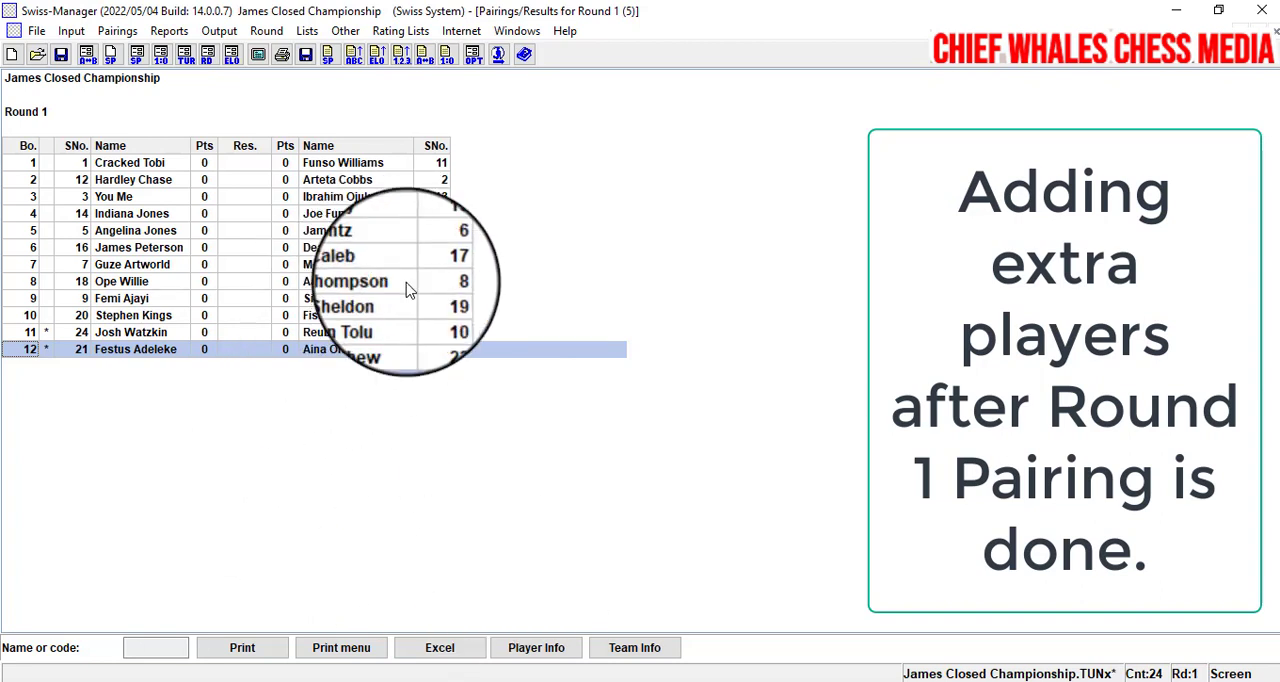
pyautogui.click(61, 54)
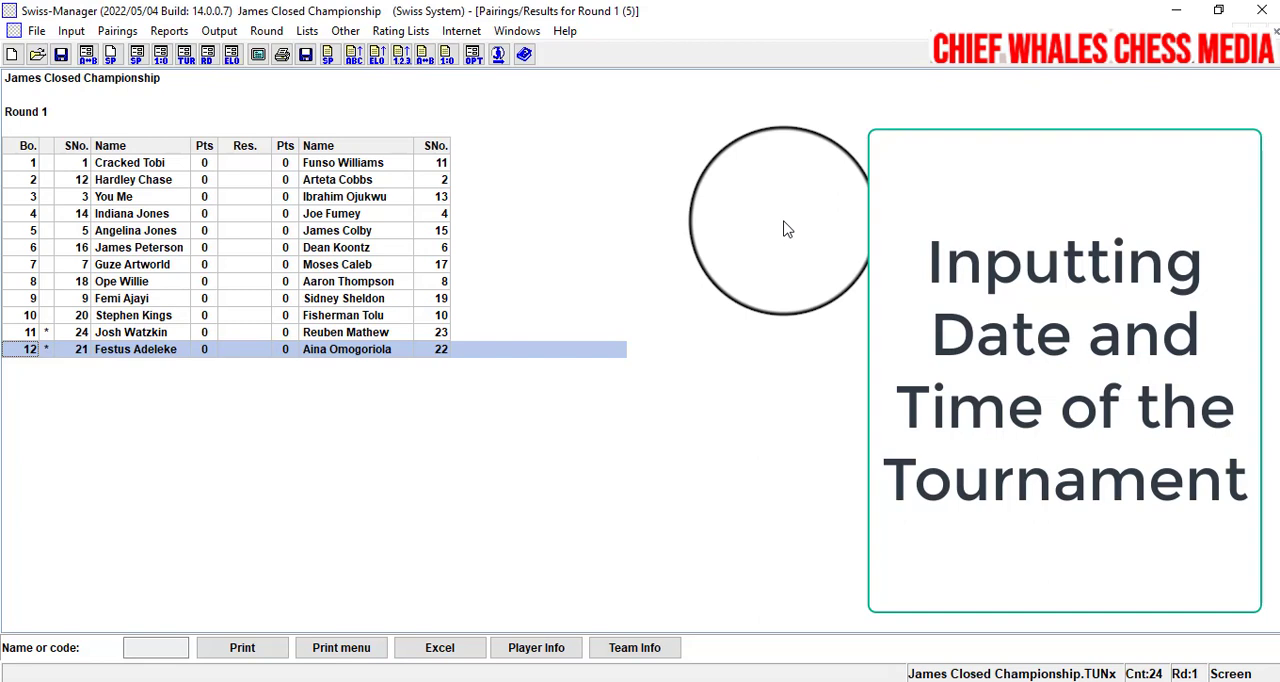
# - Start entering results for round 1 and proceed to the dialog for the individual rounds' dates
pyautogui.click(70, 31)
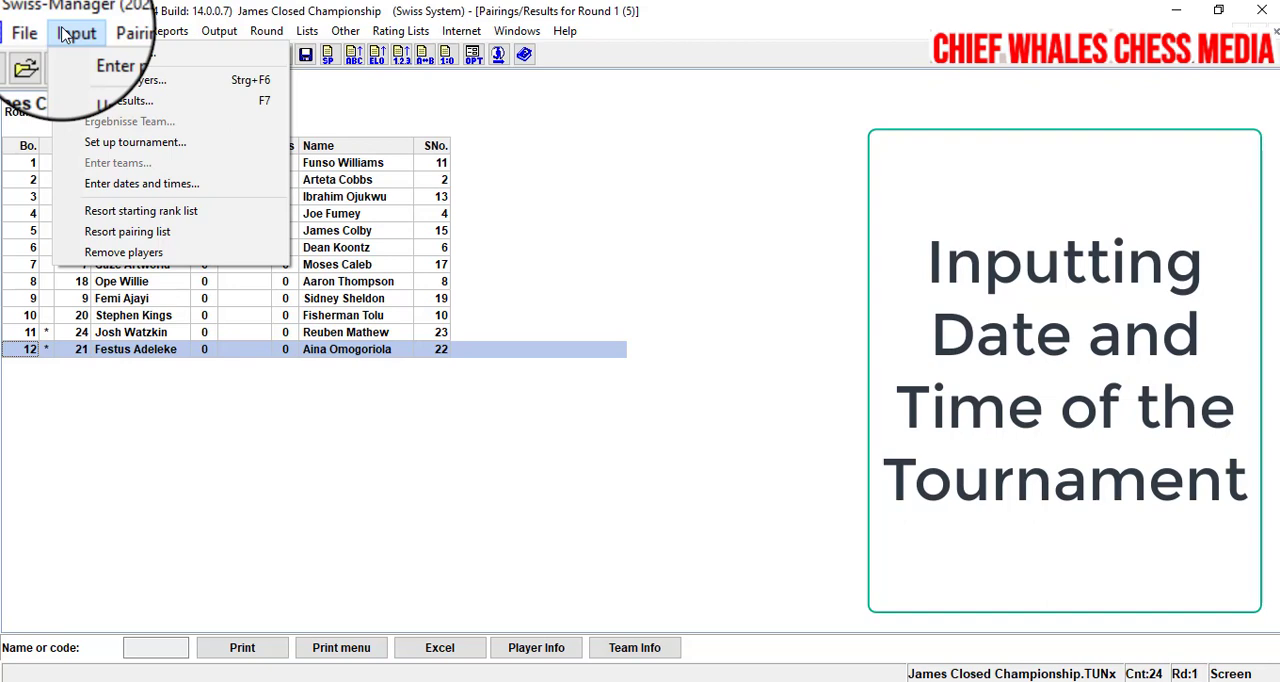
pyautogui.click(86, 102)
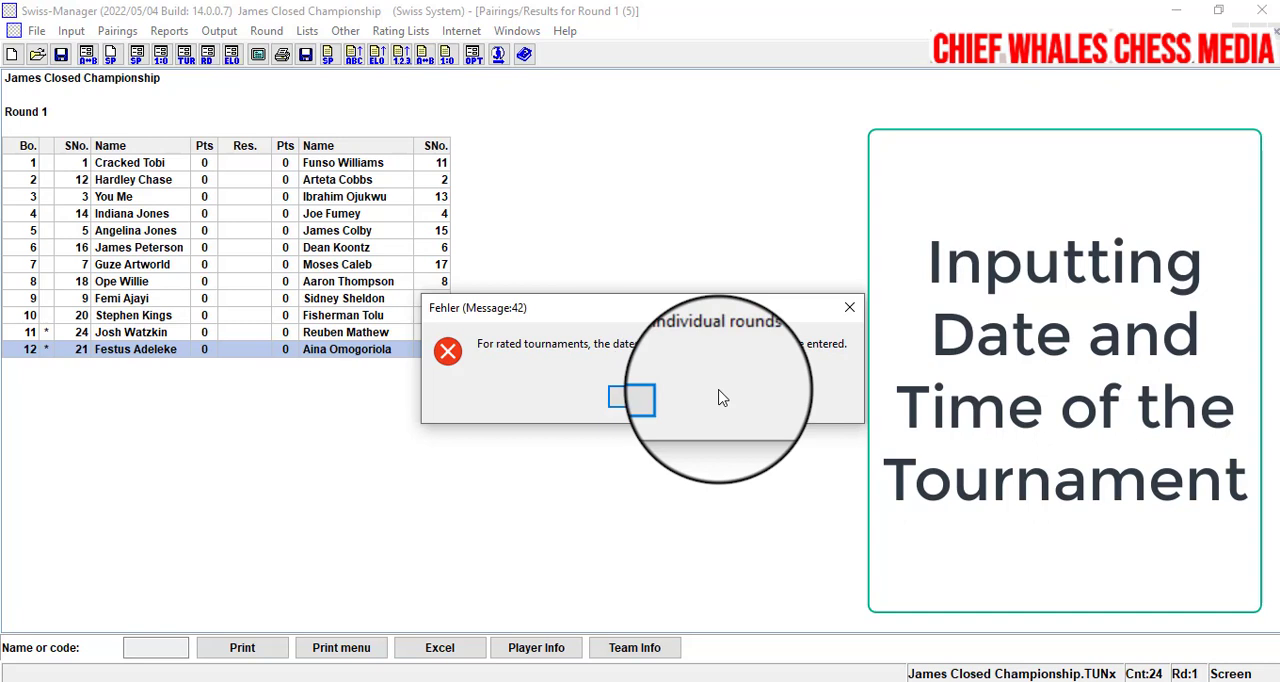
pyautogui.click(658, 397)
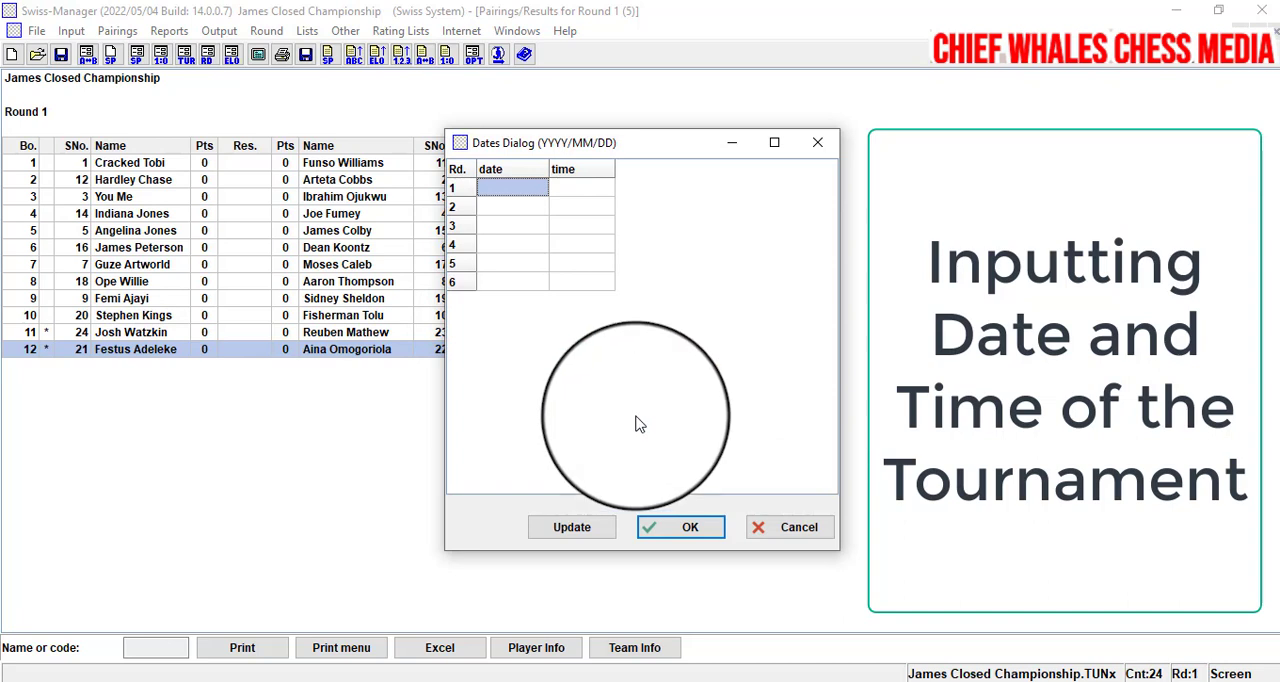
# - Enter 2022/07/17 as the date of round 1
pyautogui.click(494, 191)
pyautogui.write('17')
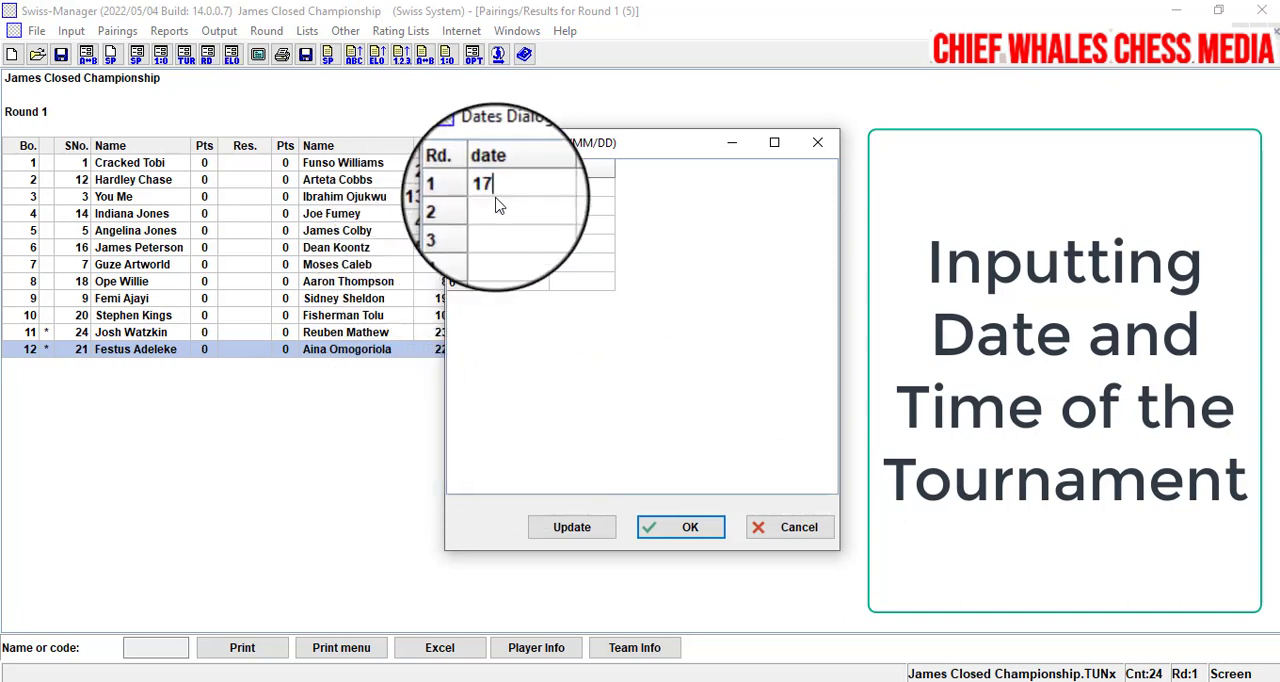
pyautogui.press('BackSpace')
pyautogui.press('BackSpace')
pyautogui.write('200')
pyautogui.press('BackSpace')
pyautogui.write('22/17')
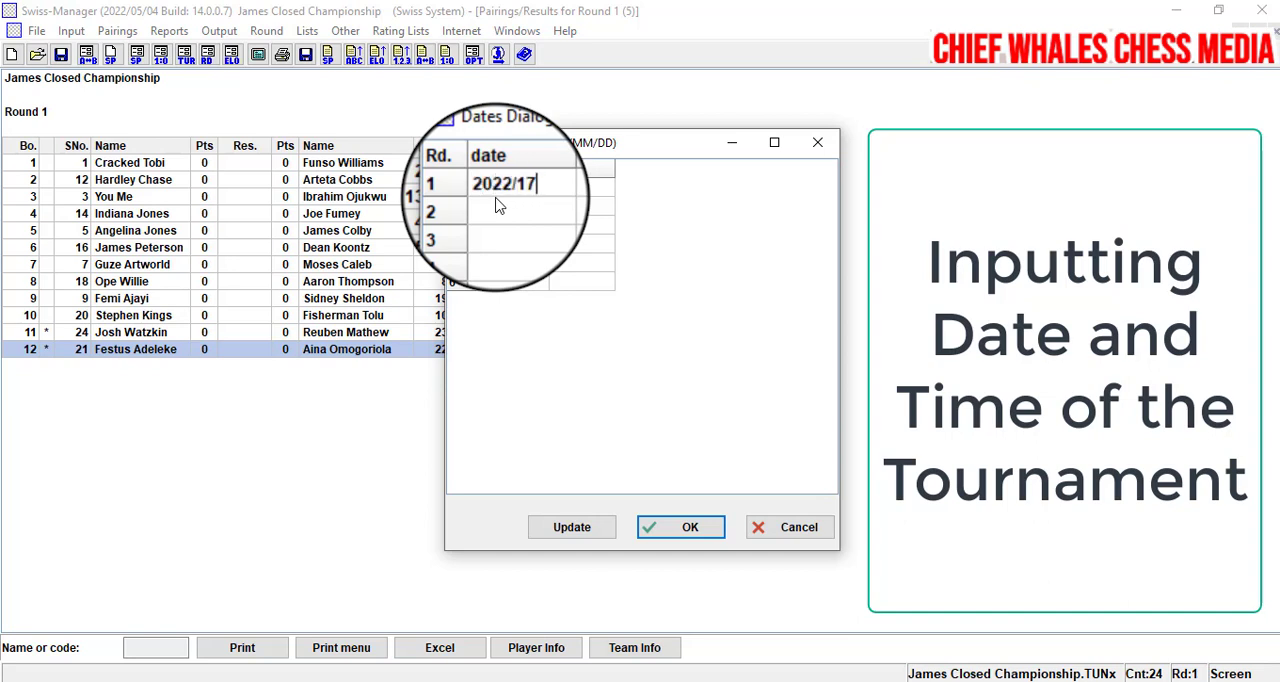
pyautogui.press('BackSpace')
pyautogui.press('BackSpace')
pyautogui.write('07/17')
# - Copy the round 1 date 2022/07/17 to rounds 2, 3 and 4
pyautogui.click(498, 202)
pyautogui.click(518, 182)
pyautogui.click(518, 184)
pyautogui.hotkey('ctrl', 'c')
pyautogui.click(520, 208)
pyautogui.click(517, 210)
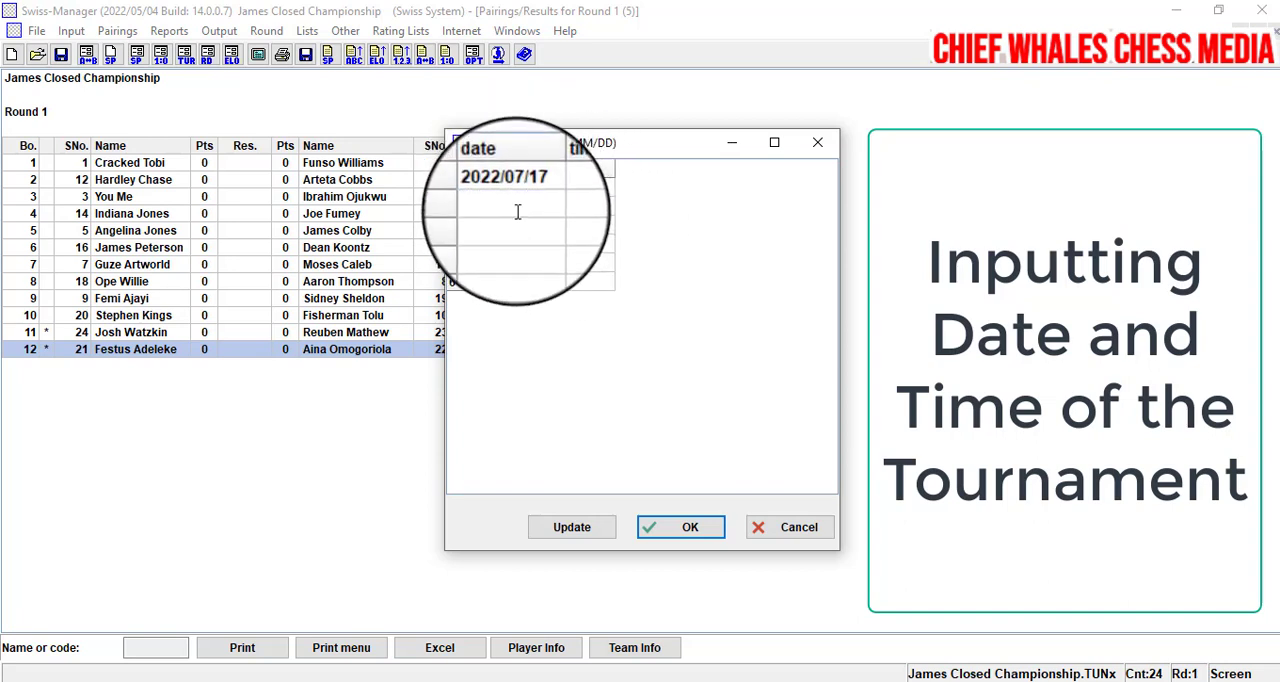
pyautogui.hotkey('ctrl', 'v')
pyautogui.click(513, 228)
pyautogui.click(512, 230)
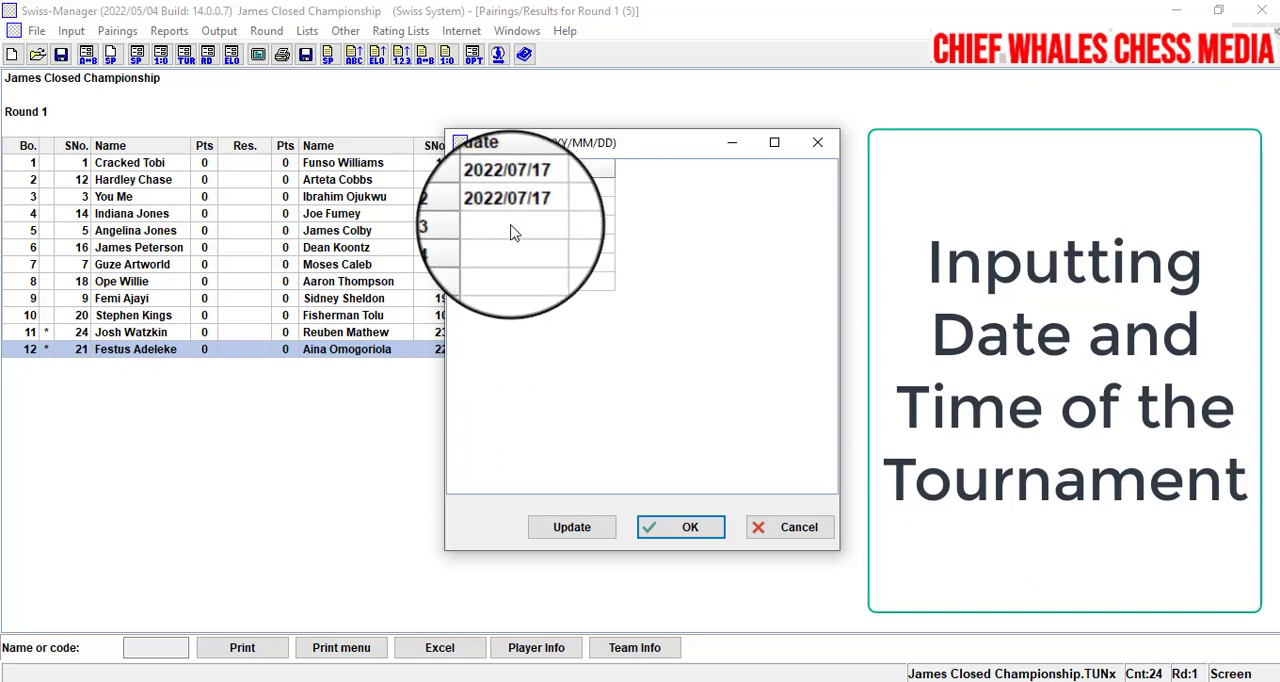
pyautogui.hotkey('ctrl', 'v')
pyautogui.click(504, 246)
pyautogui.click(506, 247)
pyautogui.hotkey('ctrl', 'v')
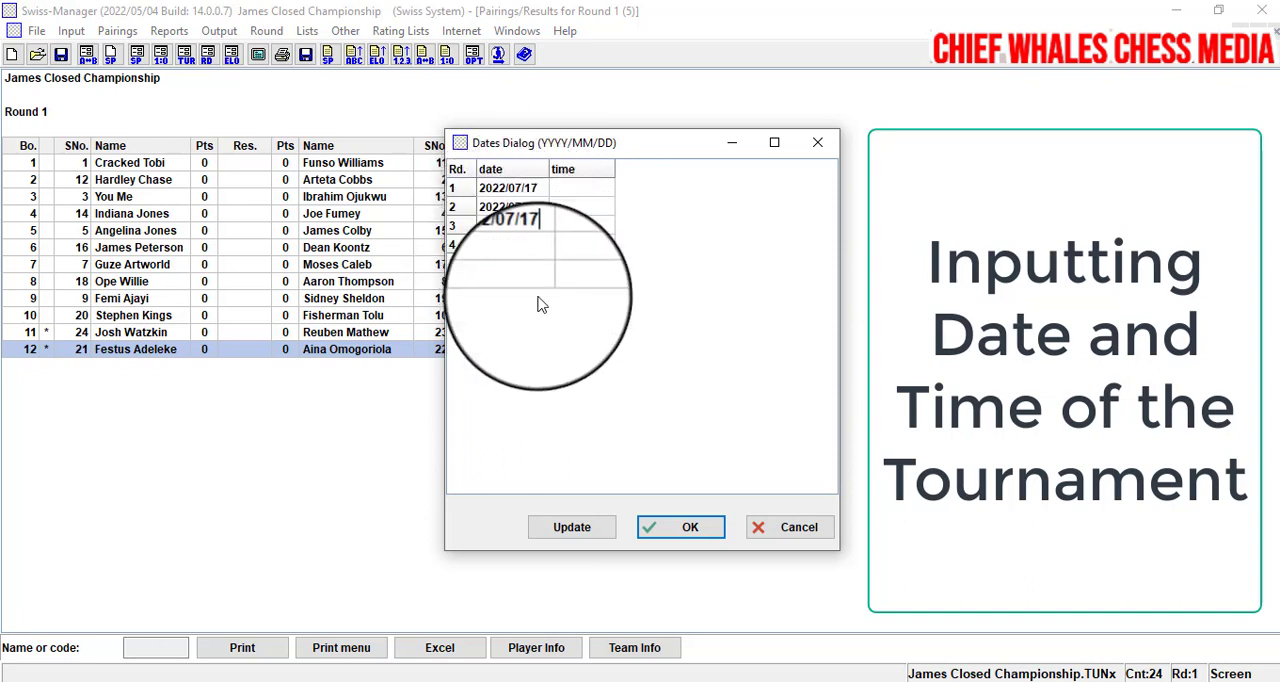
# - Set the dates of rounds 5 and 6 to 2022/07/18
pyautogui.click(508, 264)
pyautogui.click(508, 266)
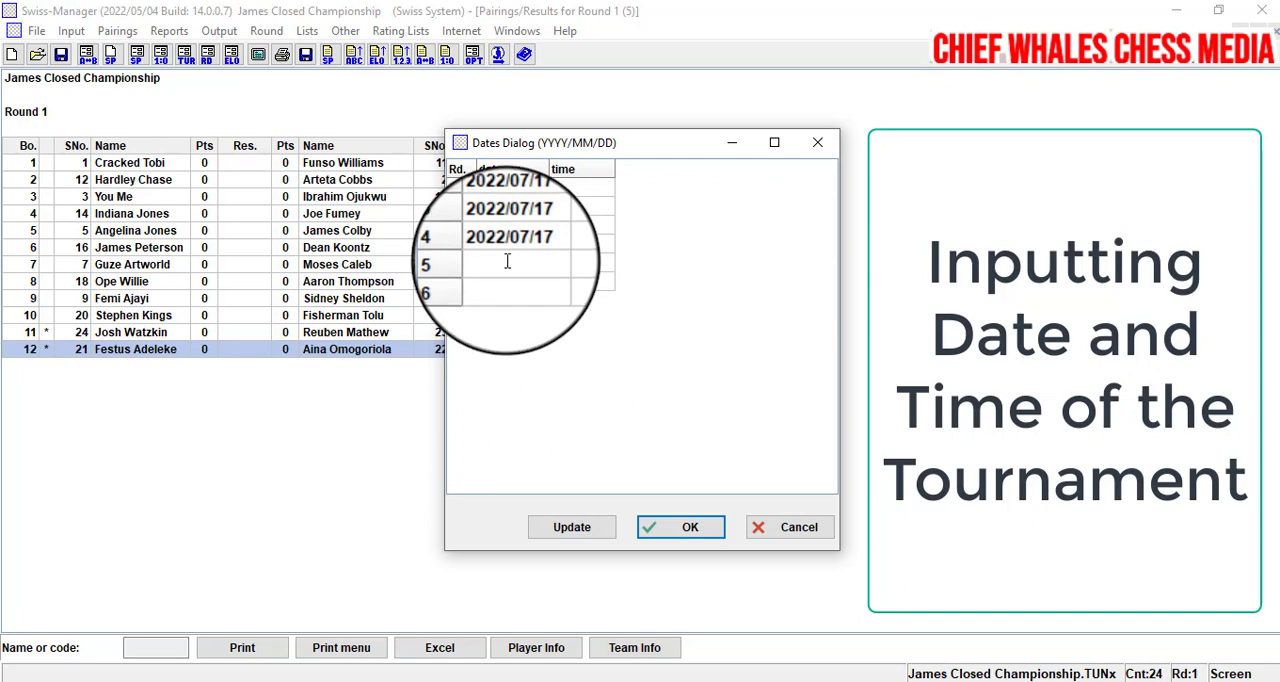
pyautogui.hotkey('ctrl', 'v')
pyautogui.press('BackSpace')
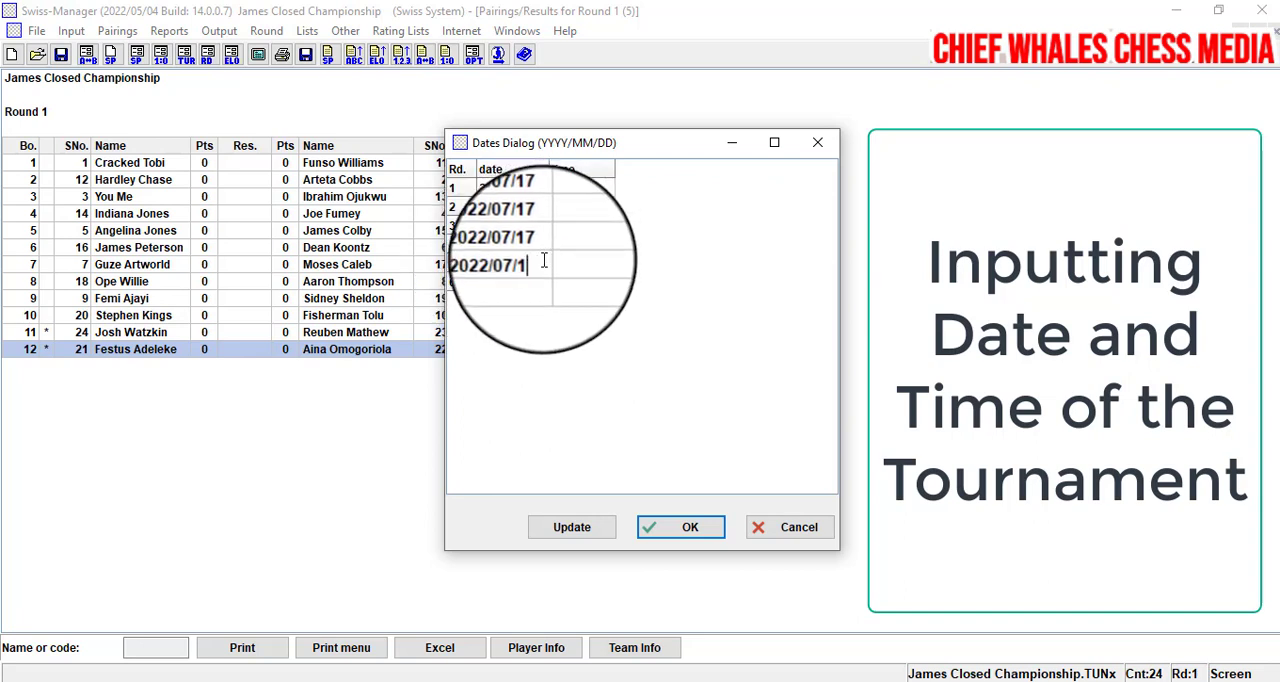
pyautogui.write('8')
pyautogui.click(537, 284)
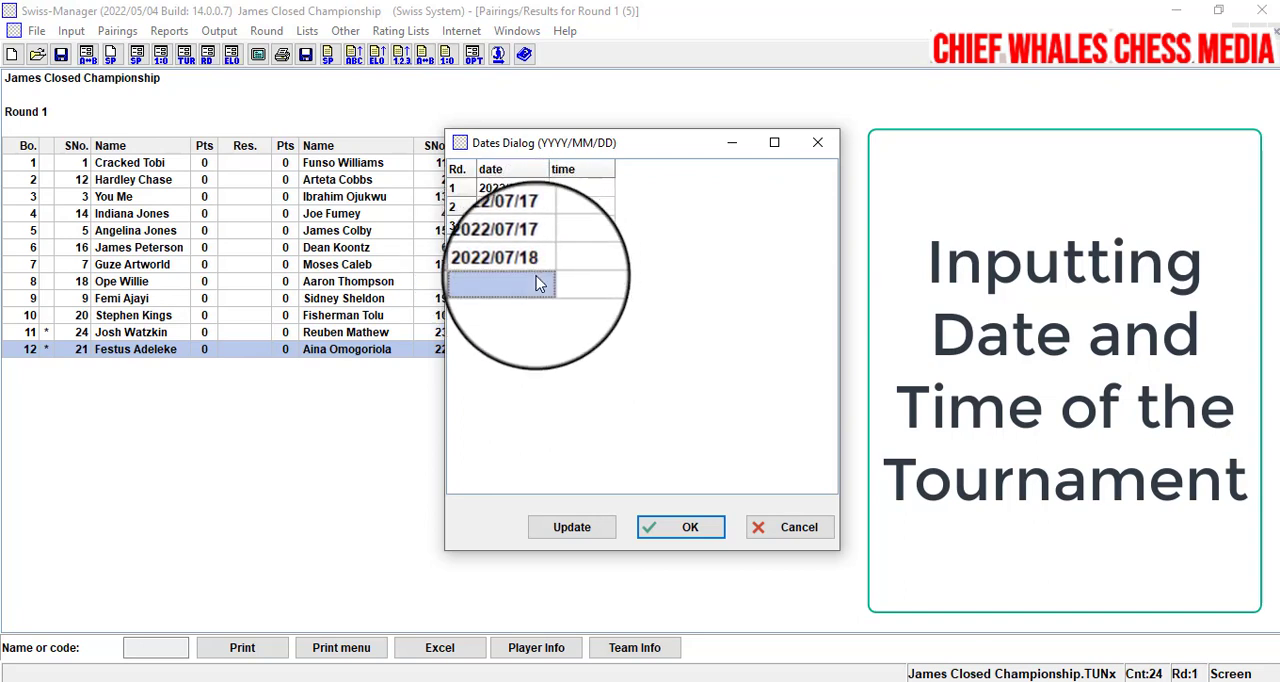
pyautogui.click(537, 282)
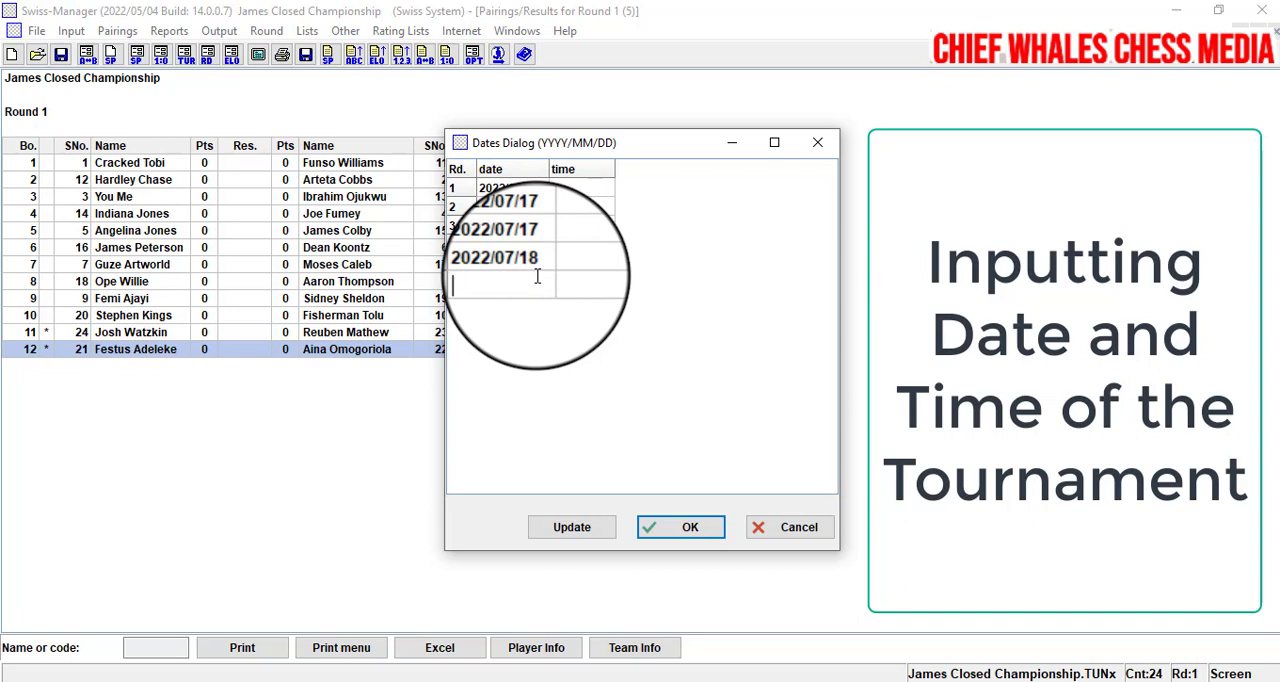
pyautogui.rightClick(537, 277)
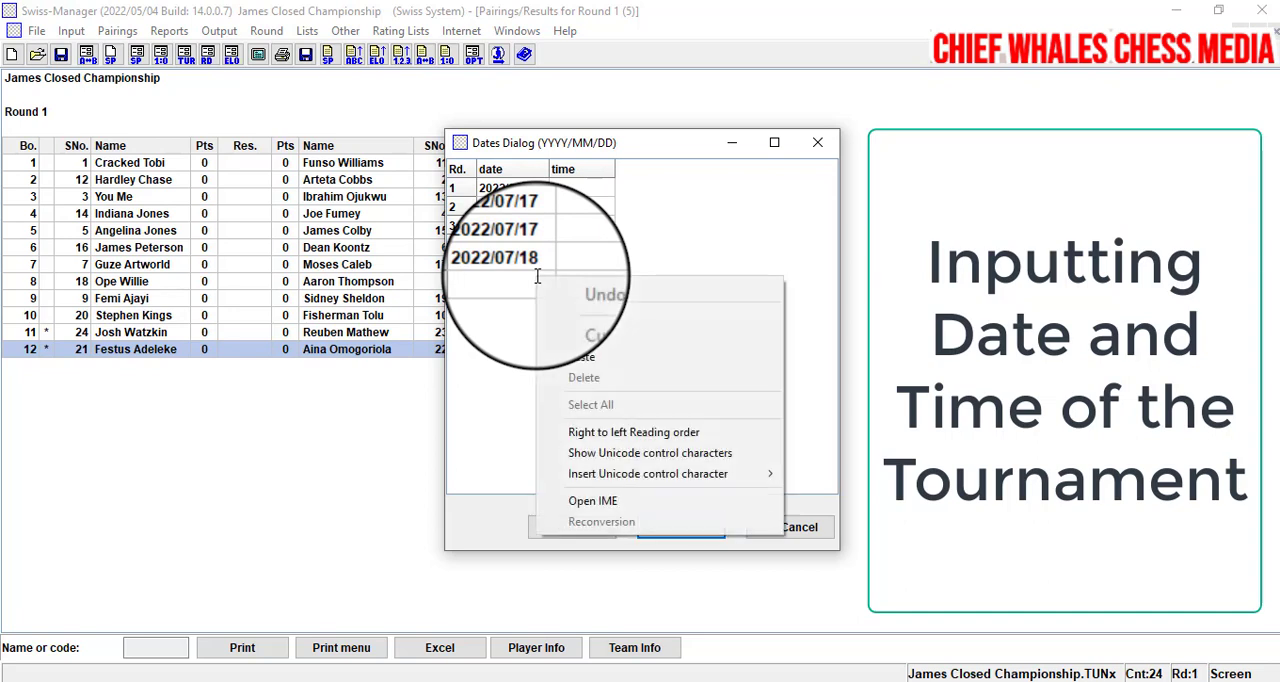
pyautogui.click(565, 352)
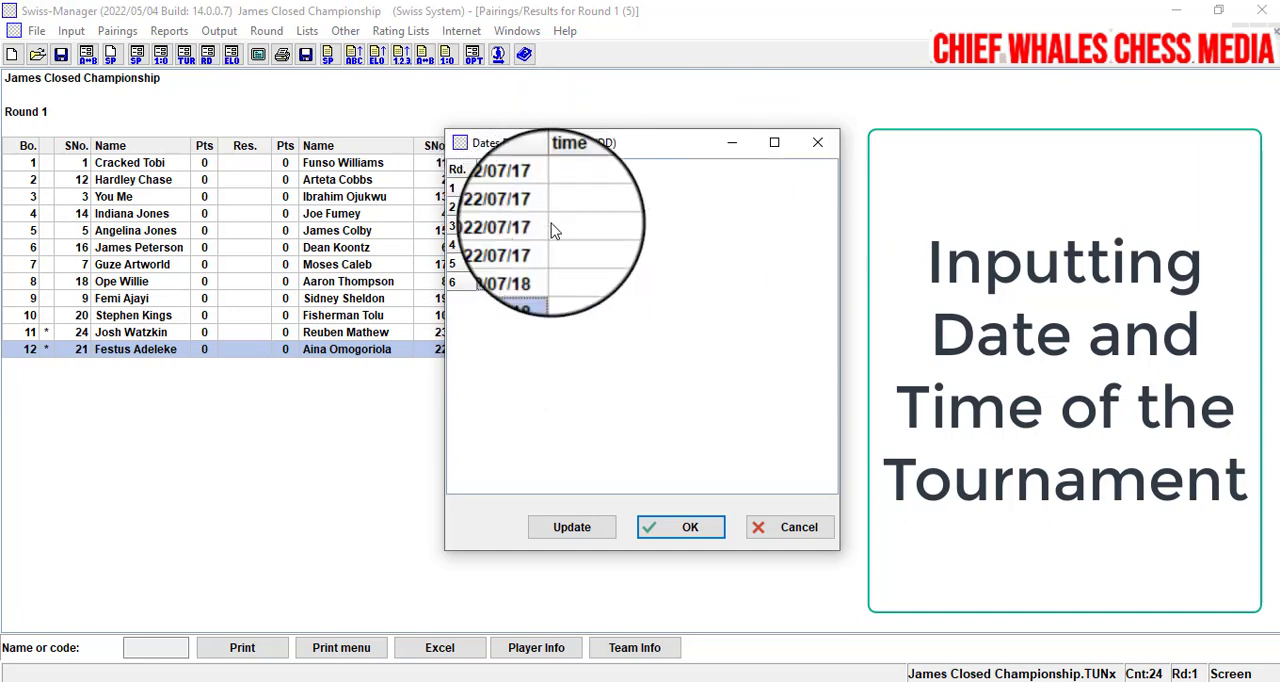
# - Set the start times to 9:00AM for round 1 and 11:00AM for round 2
pyautogui.click(556, 192)
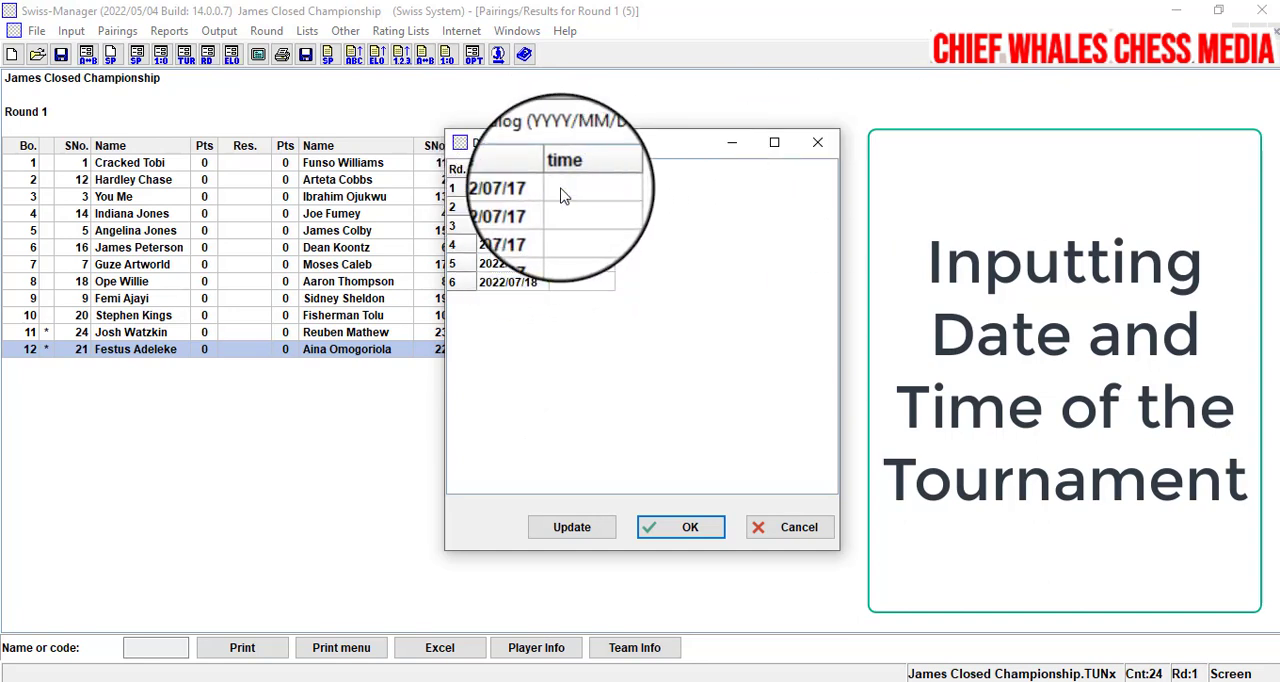
pyautogui.write('9:')
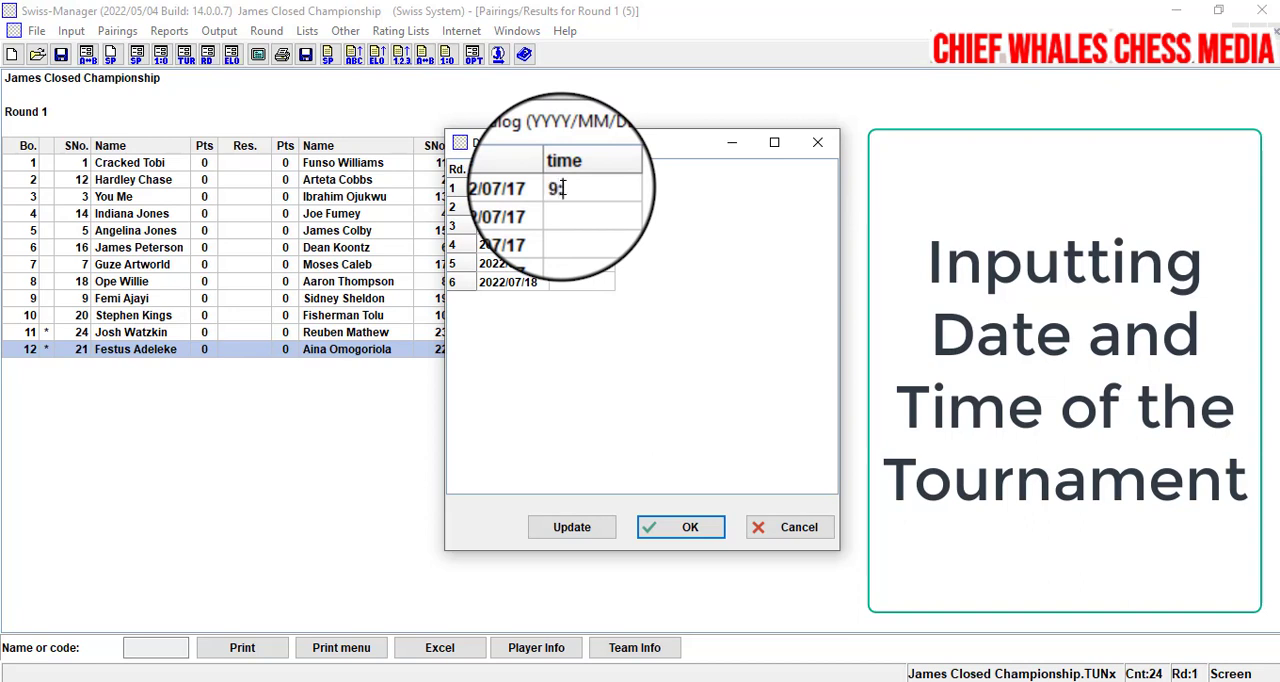
pyautogui.write('00AM')
pyautogui.click(563, 212)
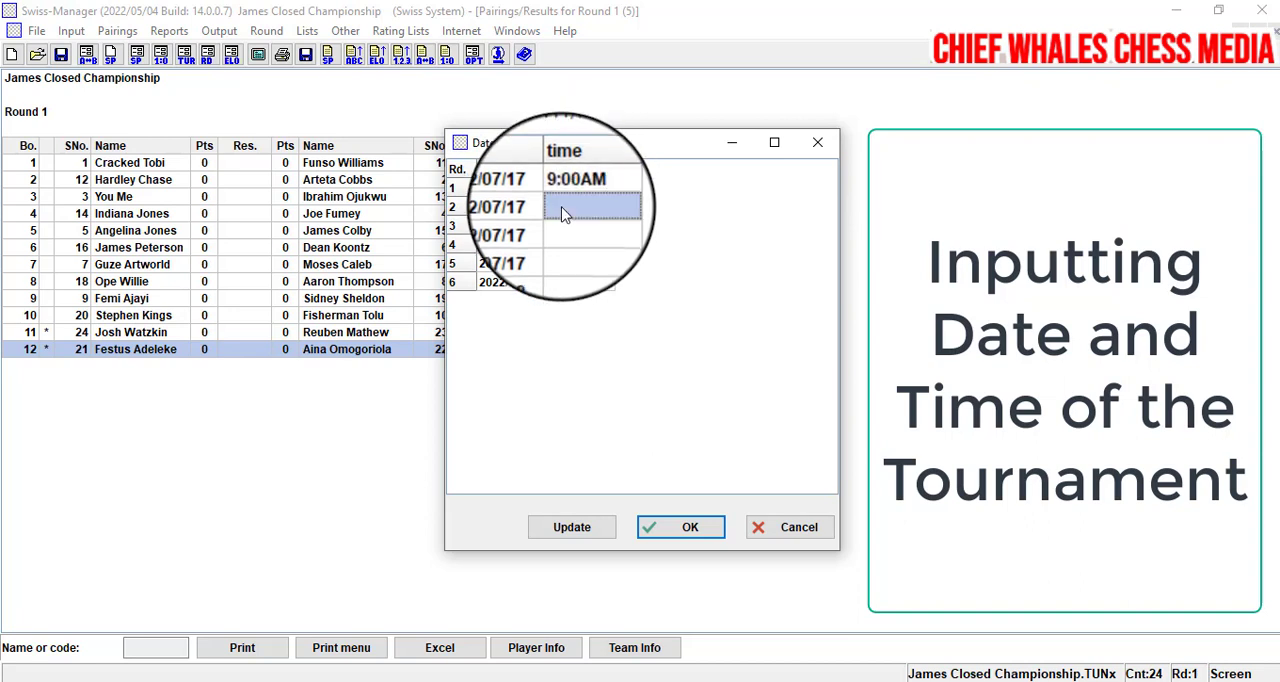
pyautogui.click(563, 212)
pyautogui.write('11:00')
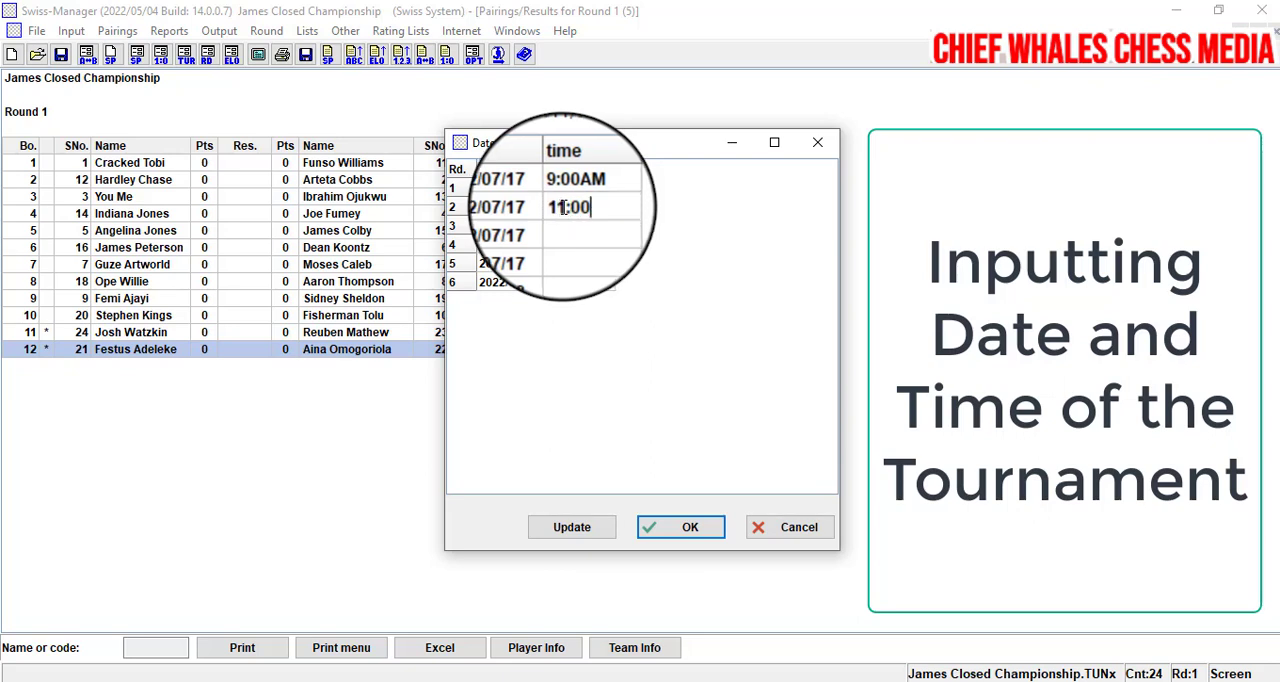
pyautogui.write('AM')
# - Set the start times to 1:00PM for round 3 and 3:00PM for round 4
pyautogui.click(565, 229)
pyautogui.click(565, 229)
pyautogui.write('1')
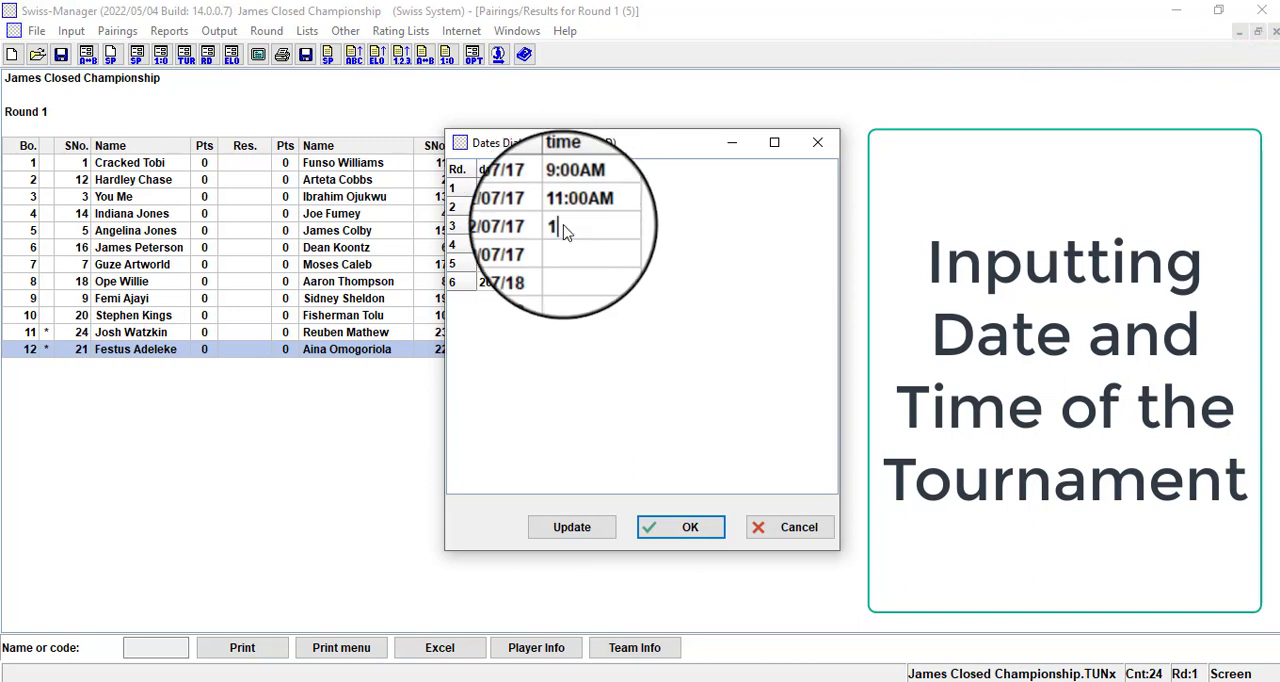
pyautogui.write(':00PM')
pyautogui.click(564, 251)
pyautogui.click(564, 251)
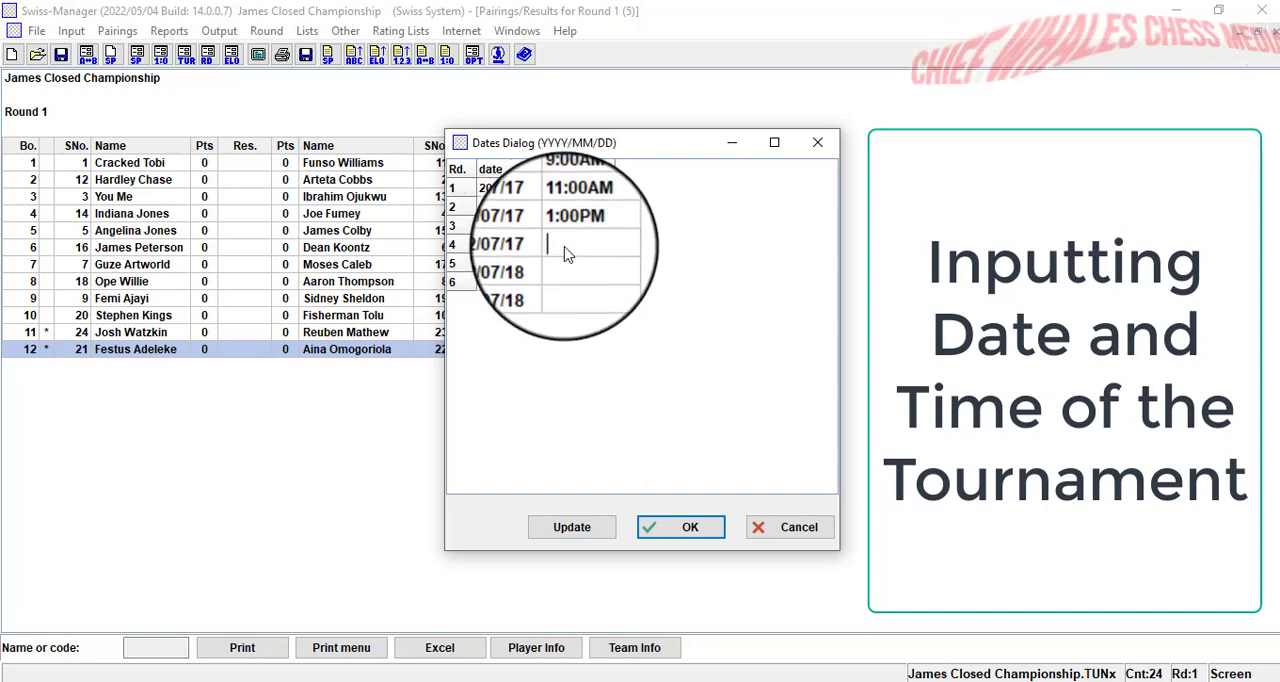
pyautogui.write('3:00PM')
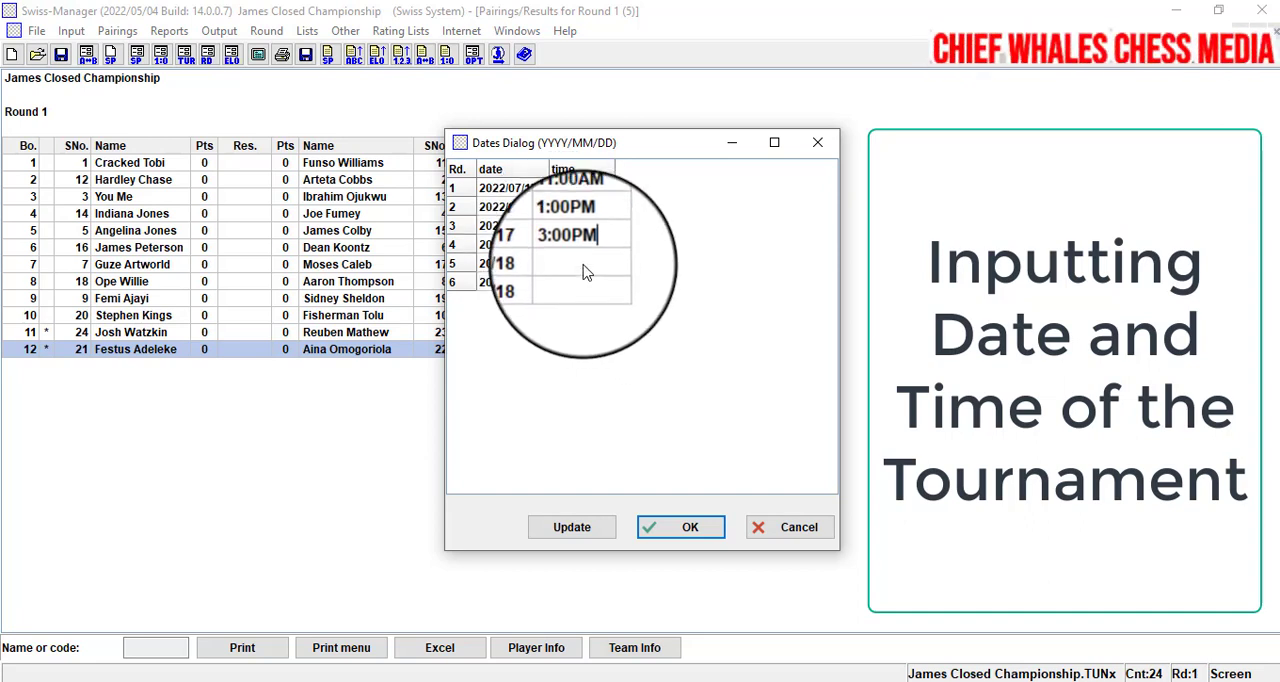
# - Set the start times to 10:00AM for round 5 and 12:00PM for round 6, and confirm the schedule
pyautogui.click(586, 272)
pyautogui.click(586, 272)
pyautogui.write('10')
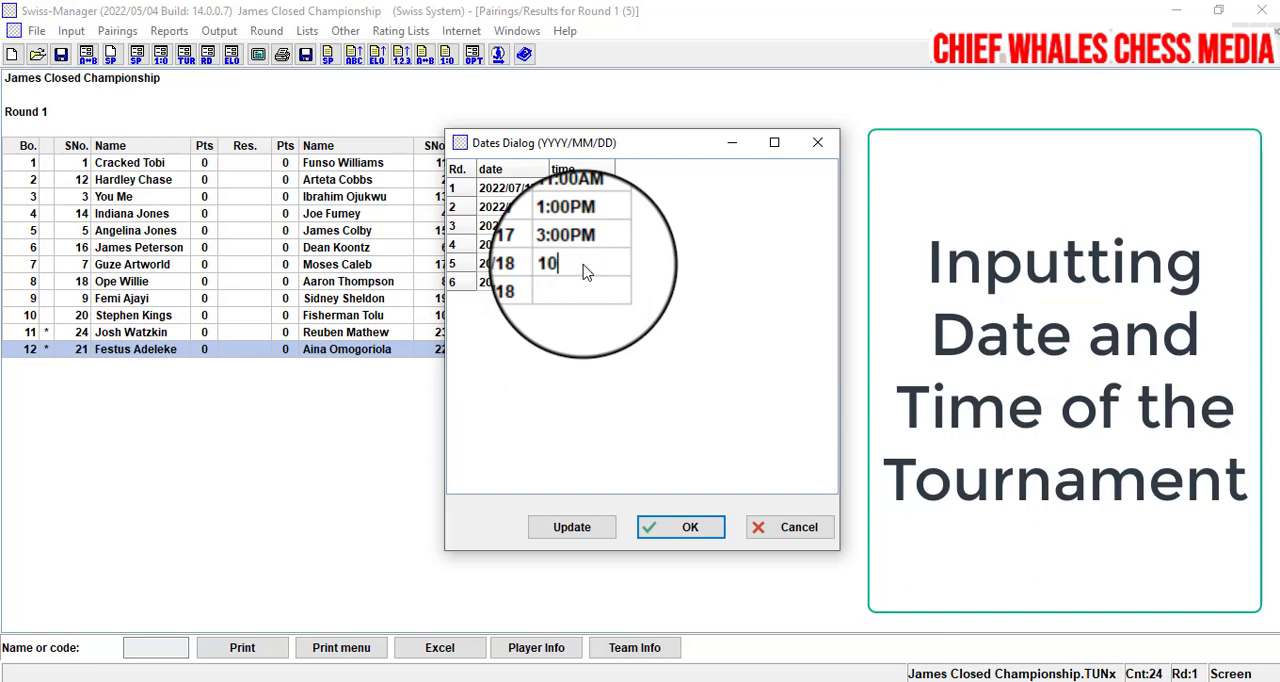
pyautogui.write(':00AM')
pyautogui.click(578, 288)
pyautogui.click(578, 288)
pyautogui.write('12:')
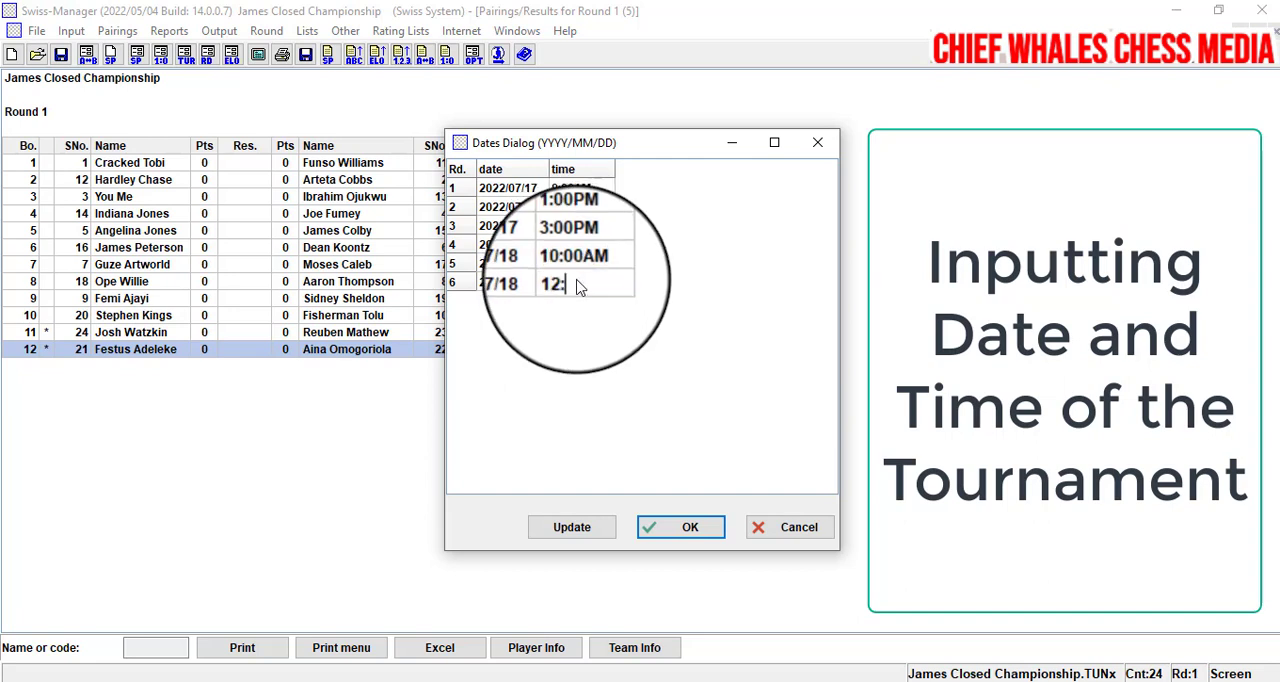
pyautogui.write('00PM')
pyautogui.press('Return')
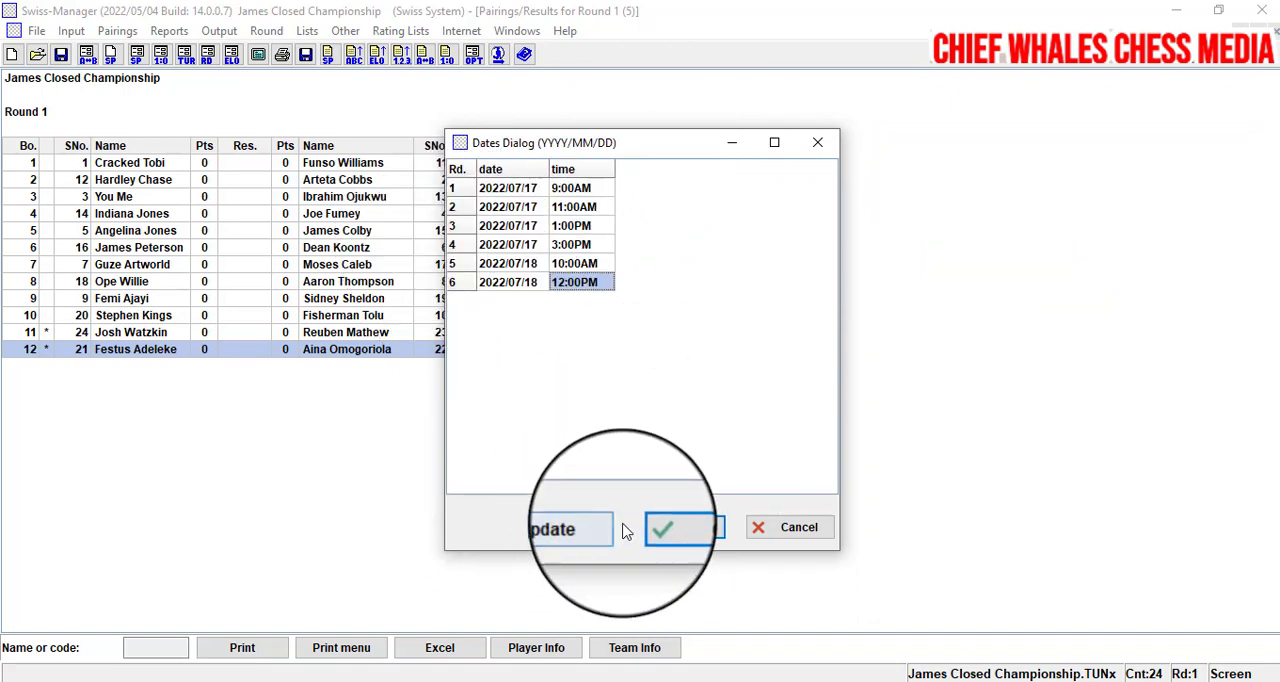
pyautogui.click(710, 528)
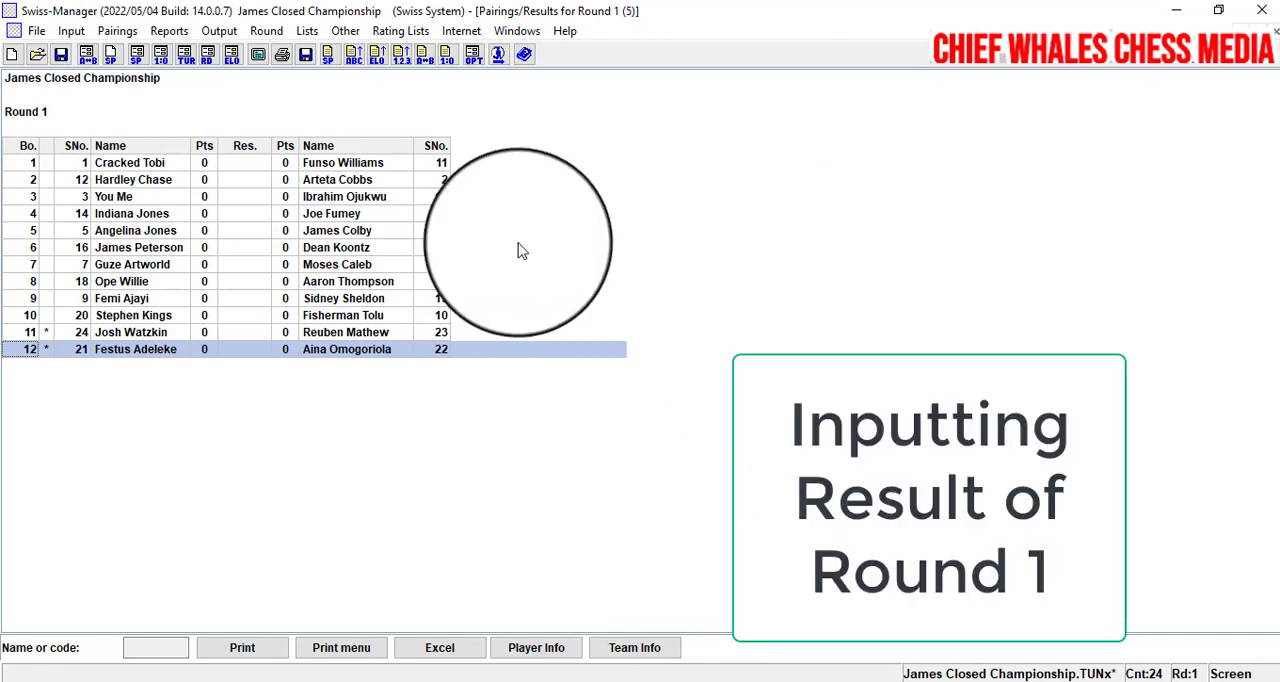
# - Enter the round 1 results for boards 1 to 6 as 1:0, 0:1, ½:½, 1:0, 1F:0F and 0F:1F
pyautogui.click(71, 31)
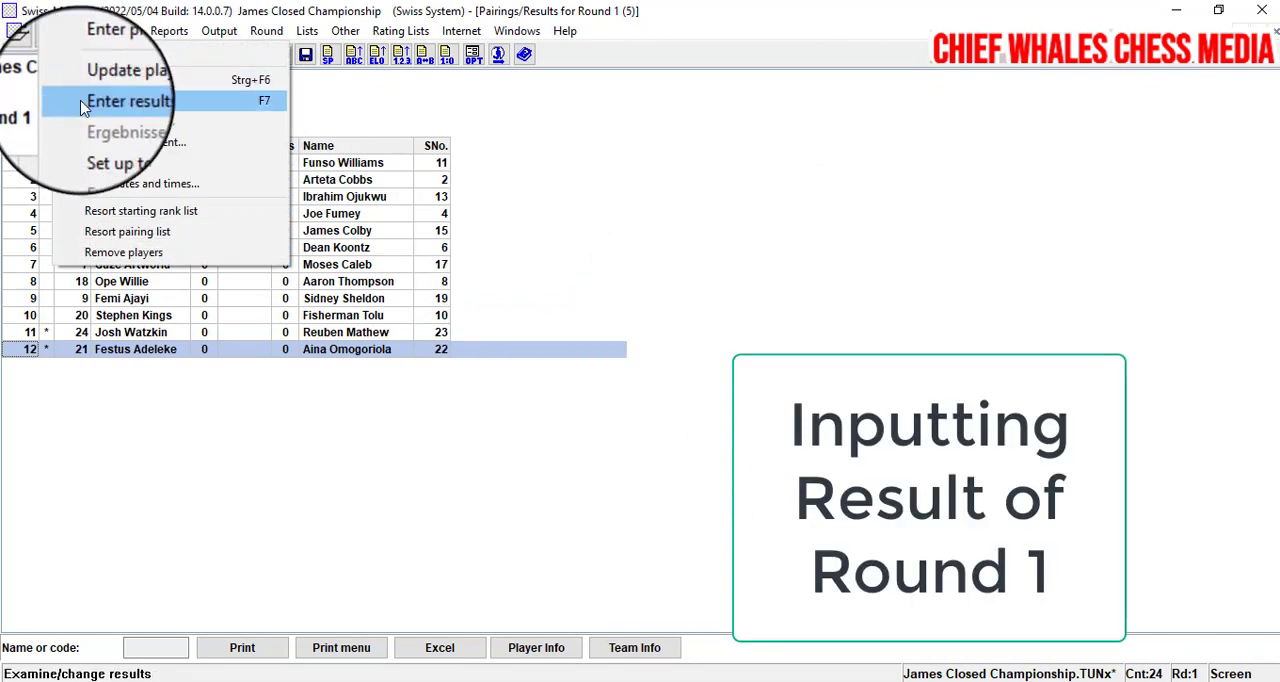
pyautogui.click(84, 104)
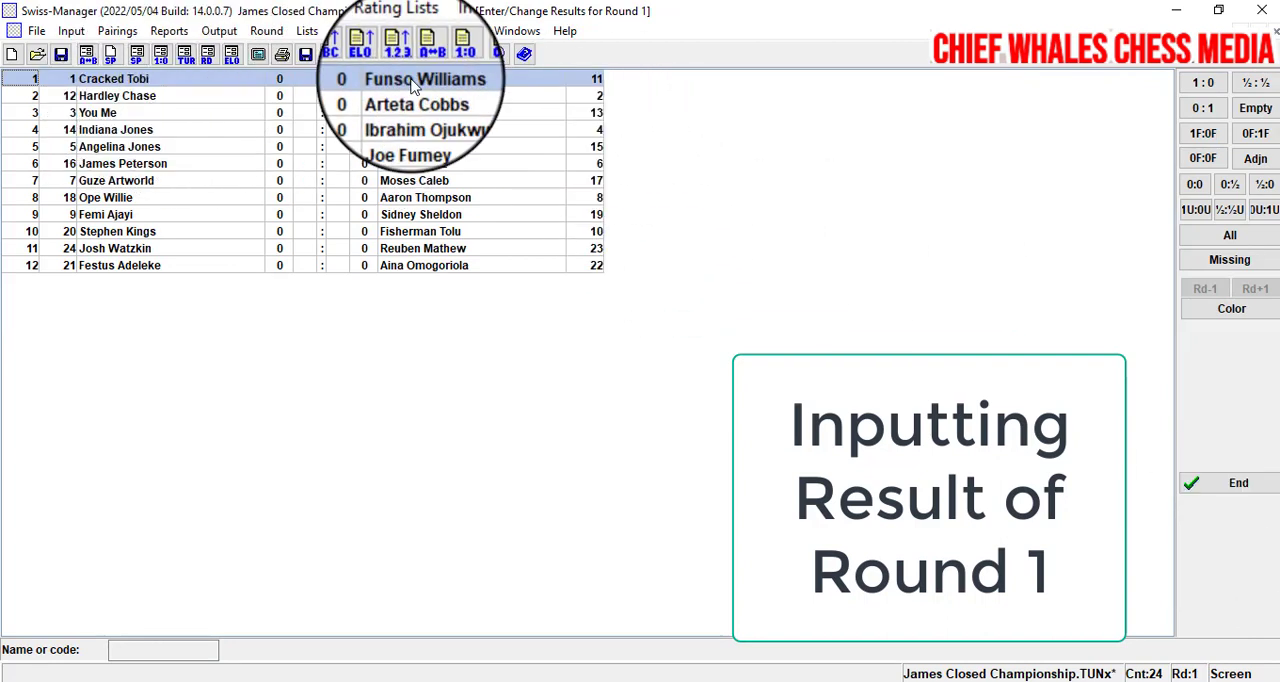
pyautogui.click(1203, 83)
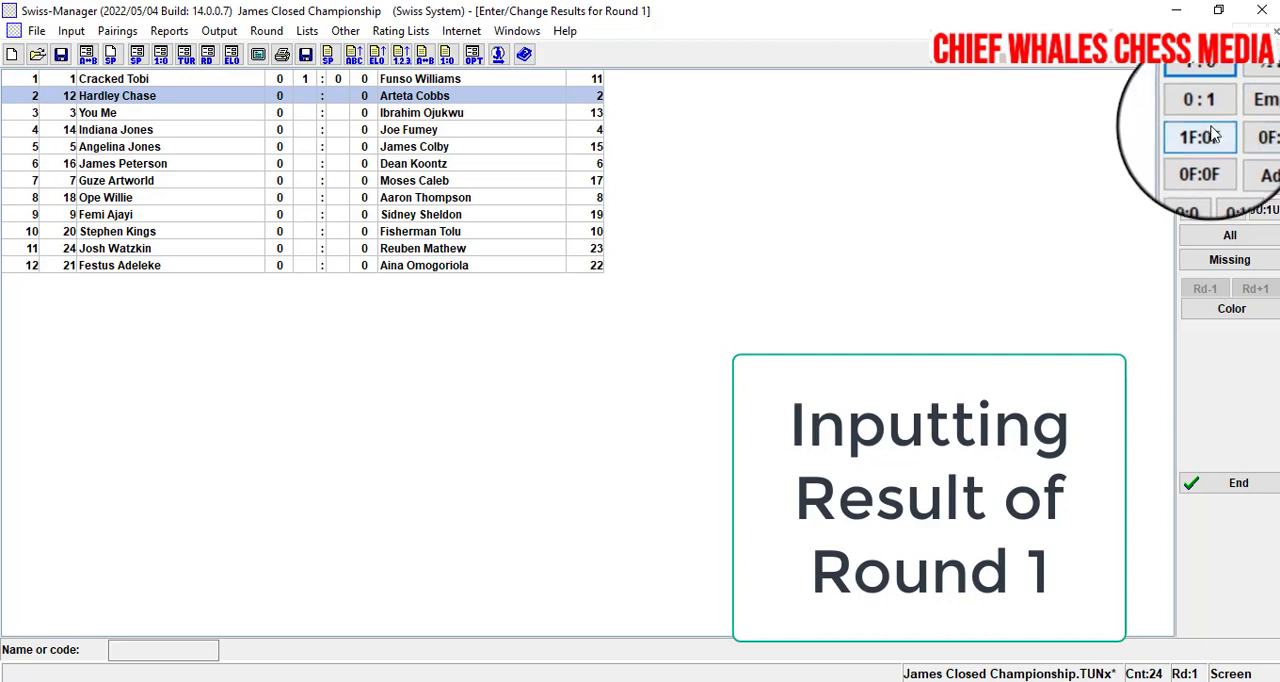
pyautogui.click(1211, 111)
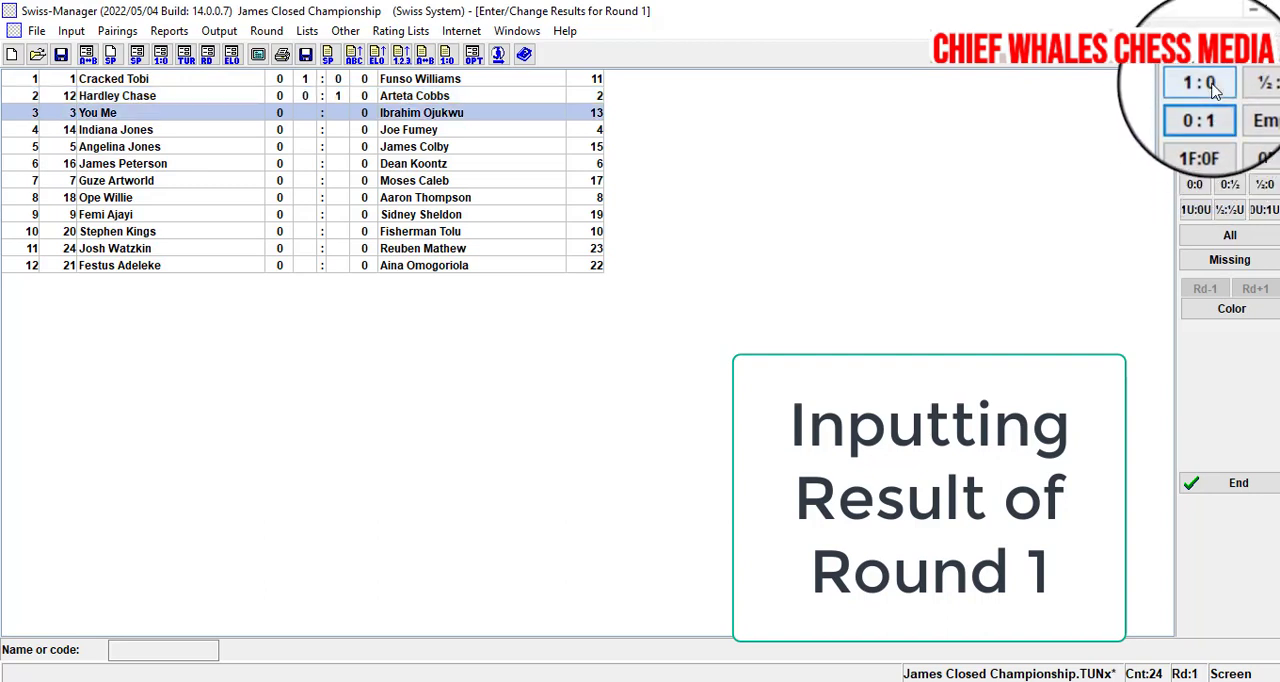
pyautogui.click(1268, 88)
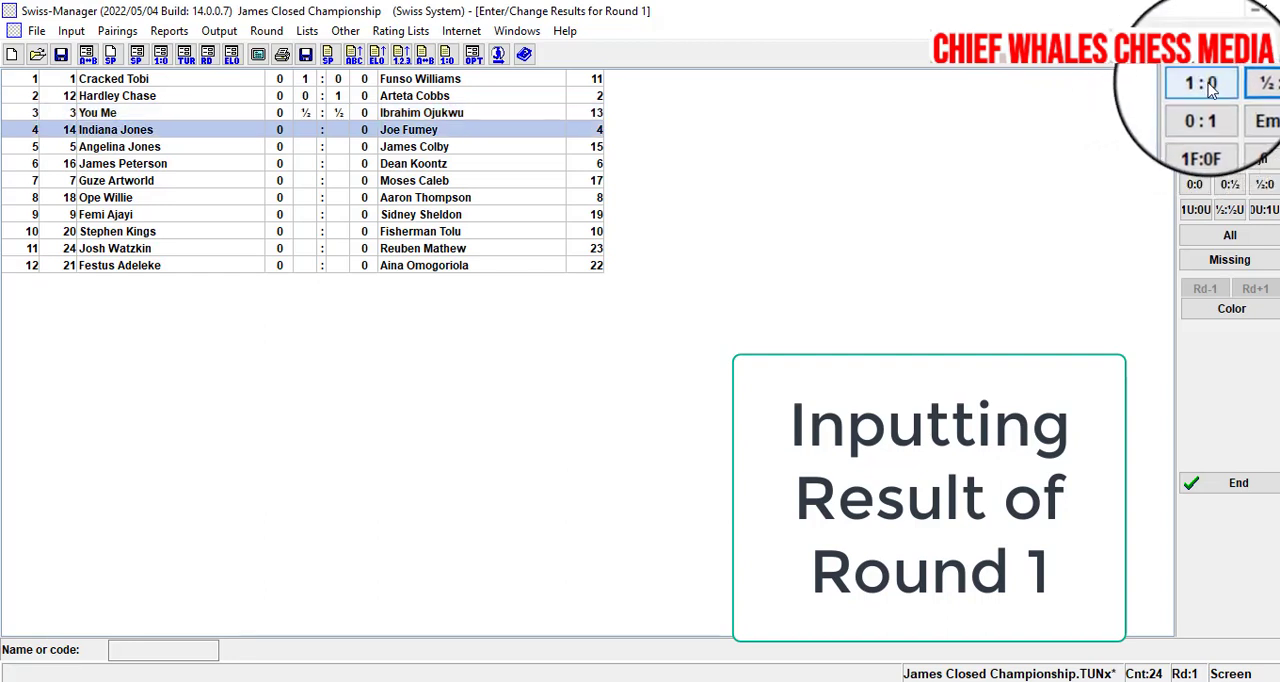
pyautogui.click(1209, 87)
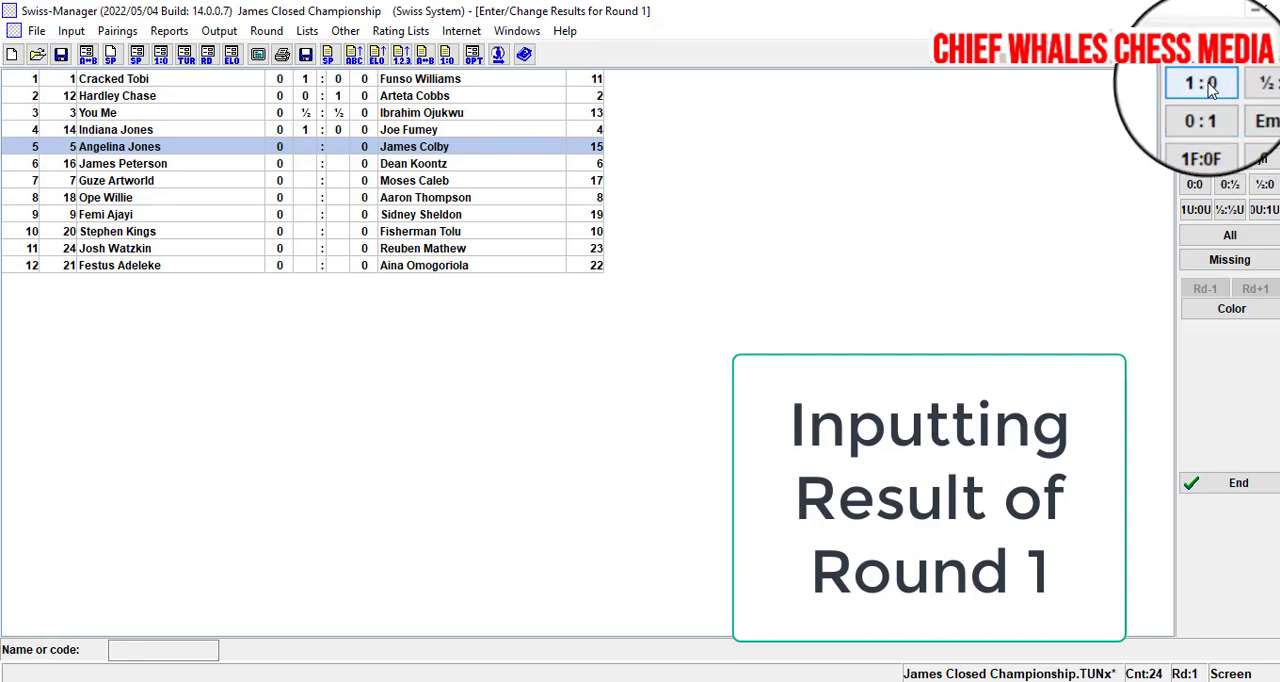
pyautogui.click(1204, 136)
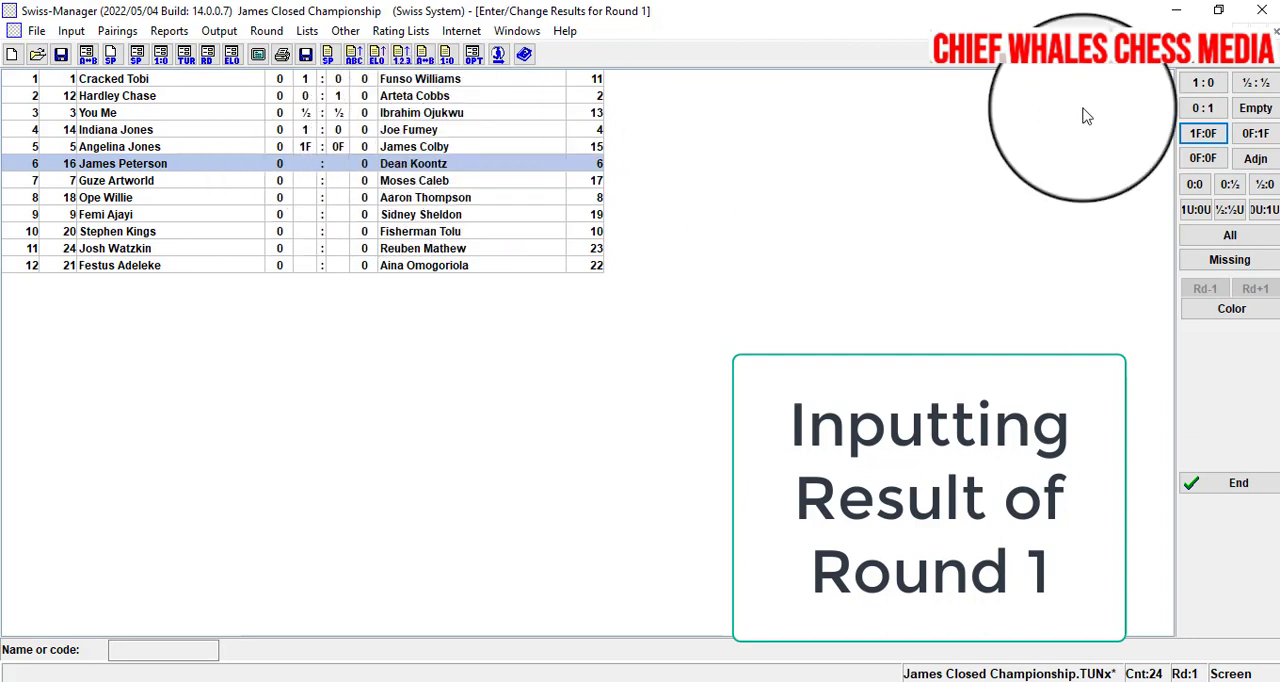
pyautogui.click(1256, 134)
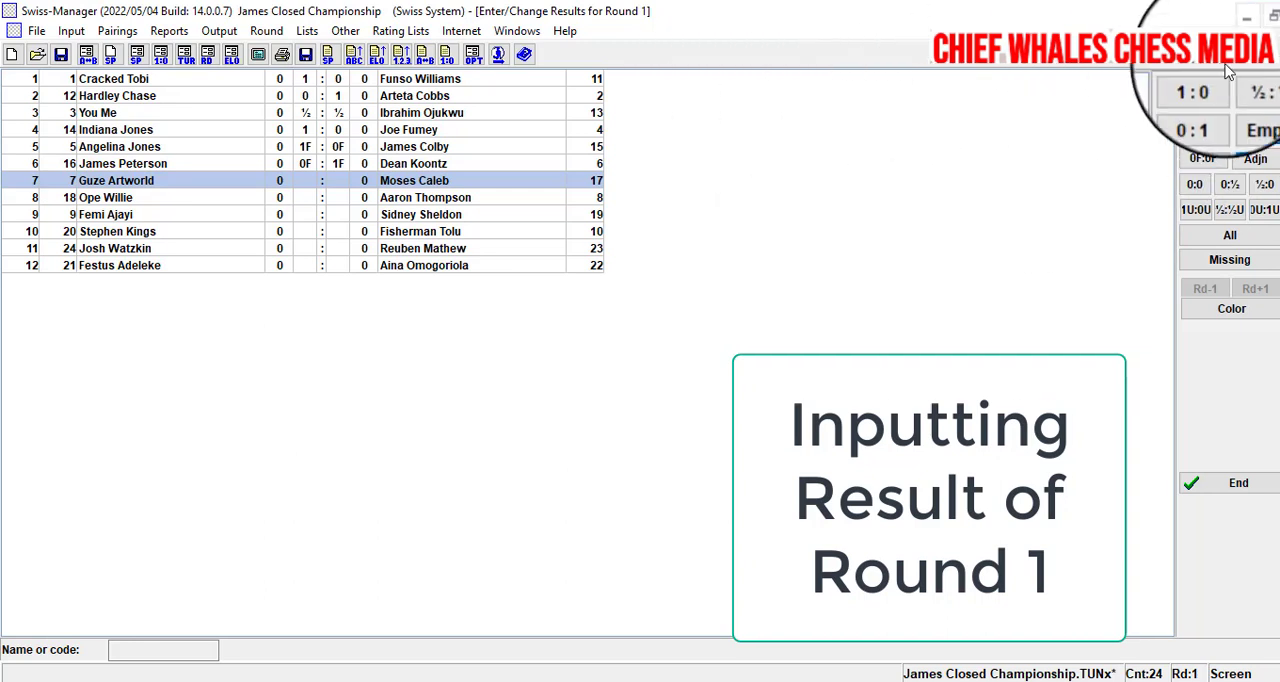
# - Record 1:0 on boards 7 and 8, 0:1 on boards 9 and 10, ½:½ on boards 11 and 12, and finish round 1 result entry
pyautogui.click(1207, 88)
pyautogui.click(1207, 88)
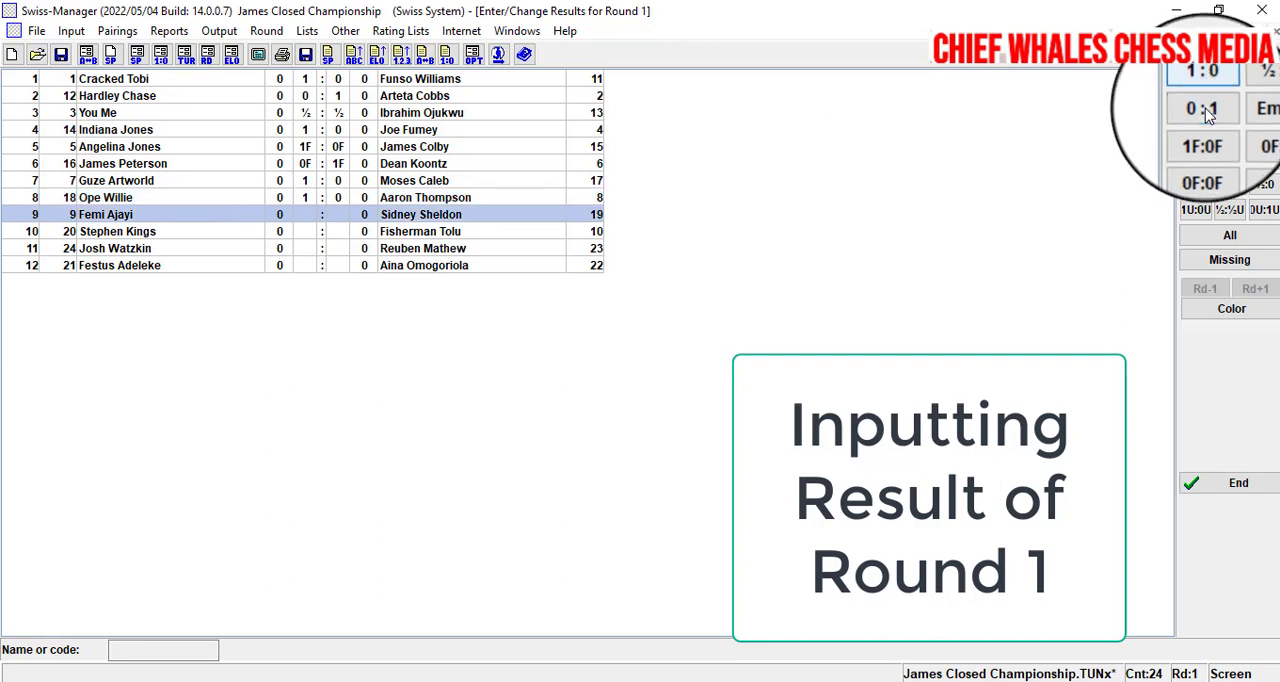
pyautogui.click(1207, 115)
pyautogui.click(1207, 115)
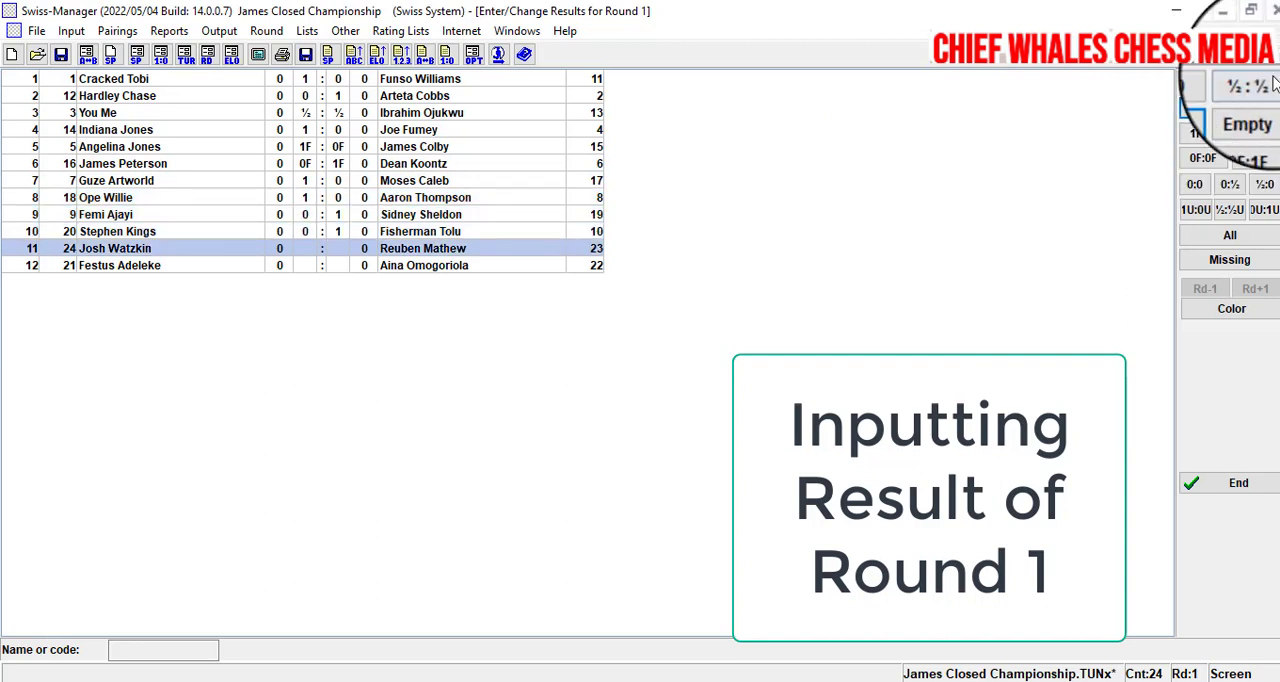
pyautogui.click(1262, 88)
pyautogui.click(1260, 84)
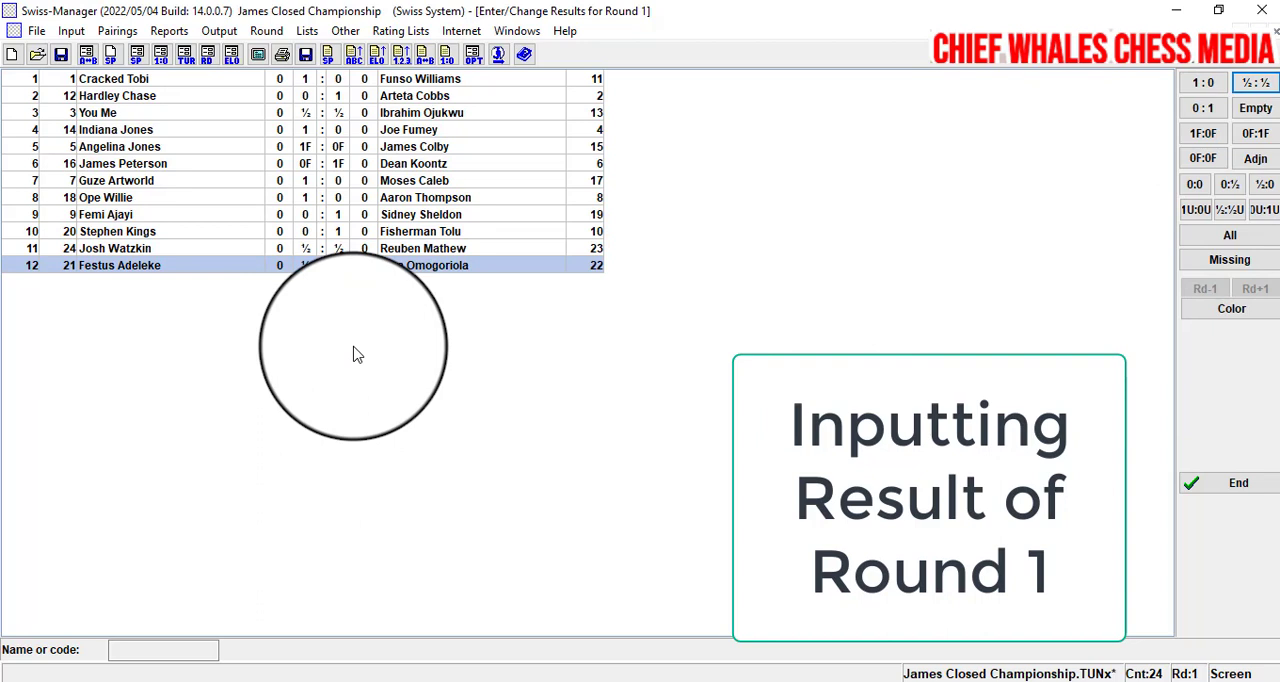
pyautogui.click(1239, 484)
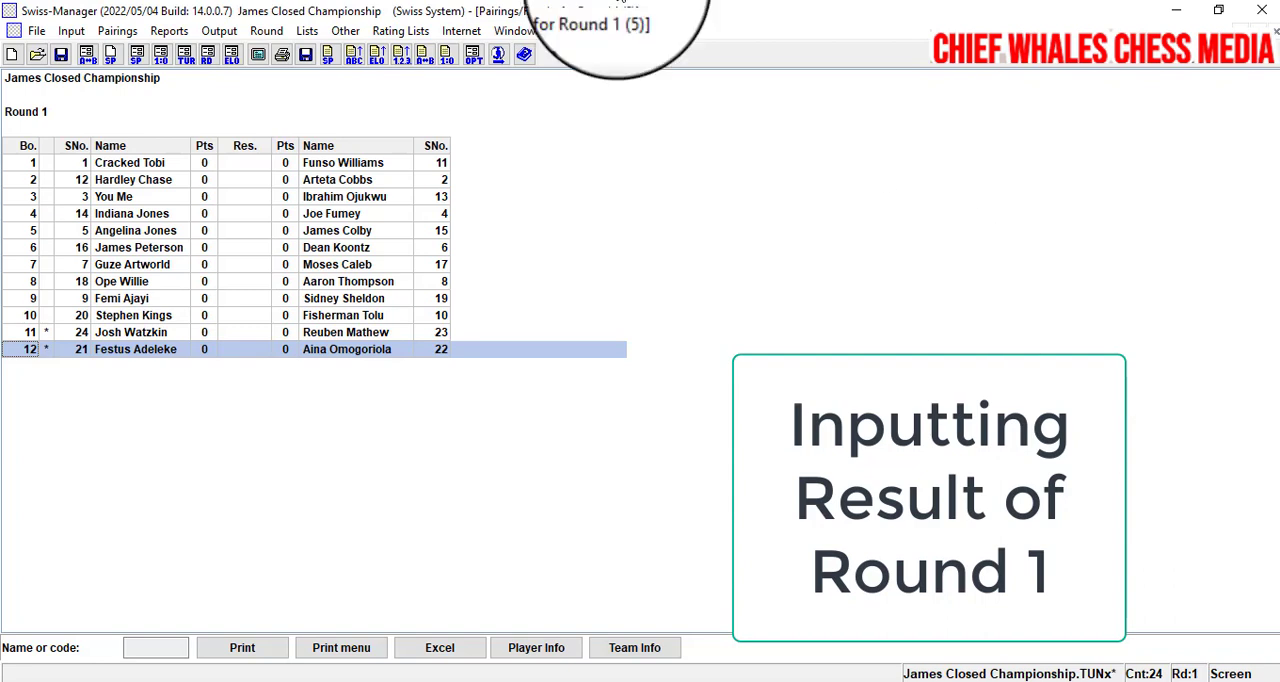
pyautogui.click(117, 32)
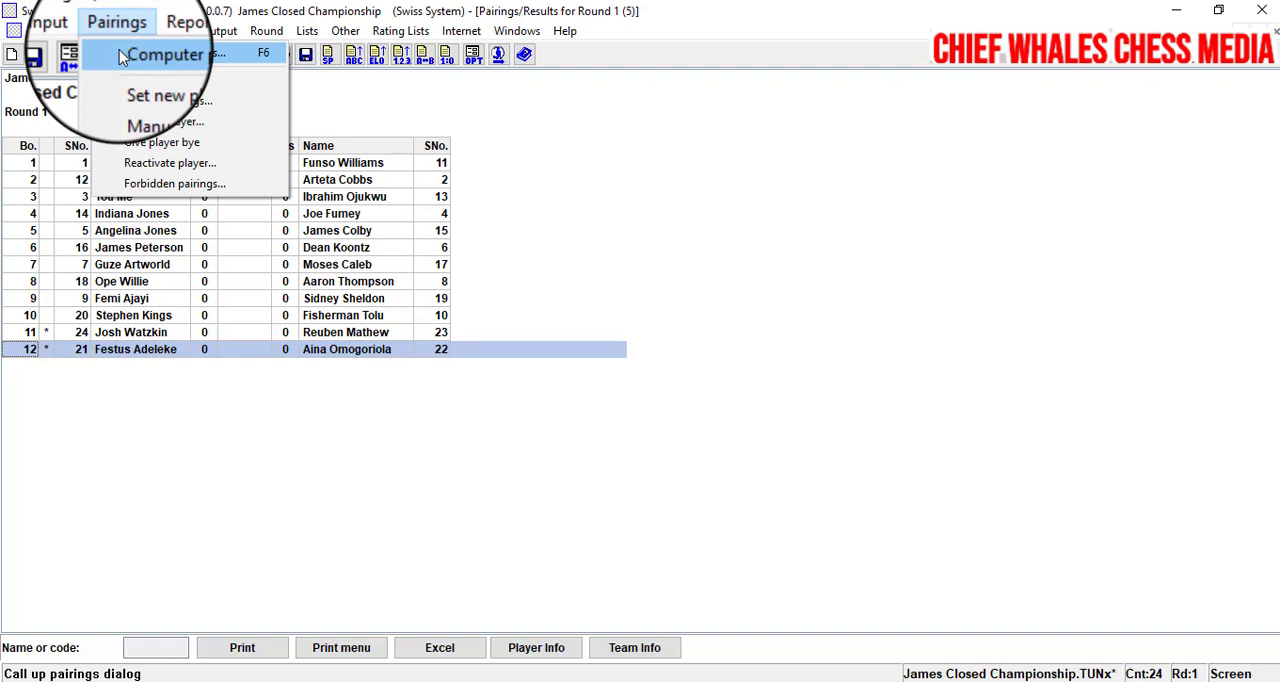
pyautogui.click(120, 52)
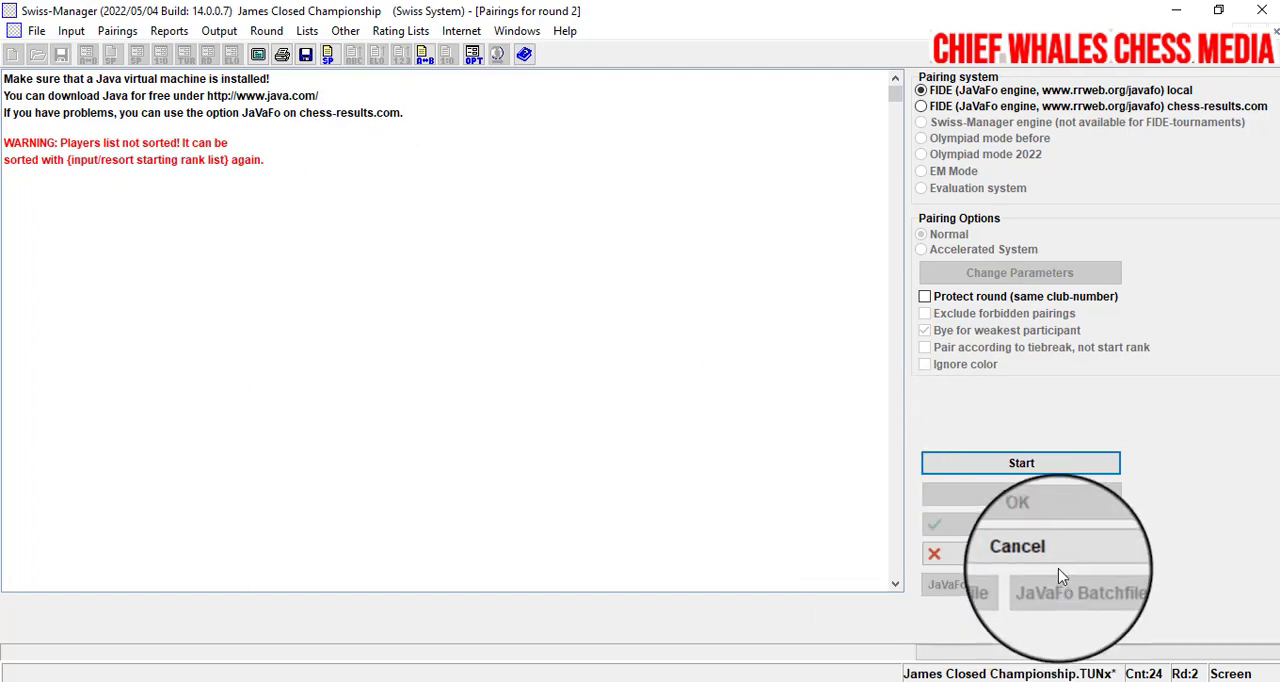
pyautogui.click(1017, 560)
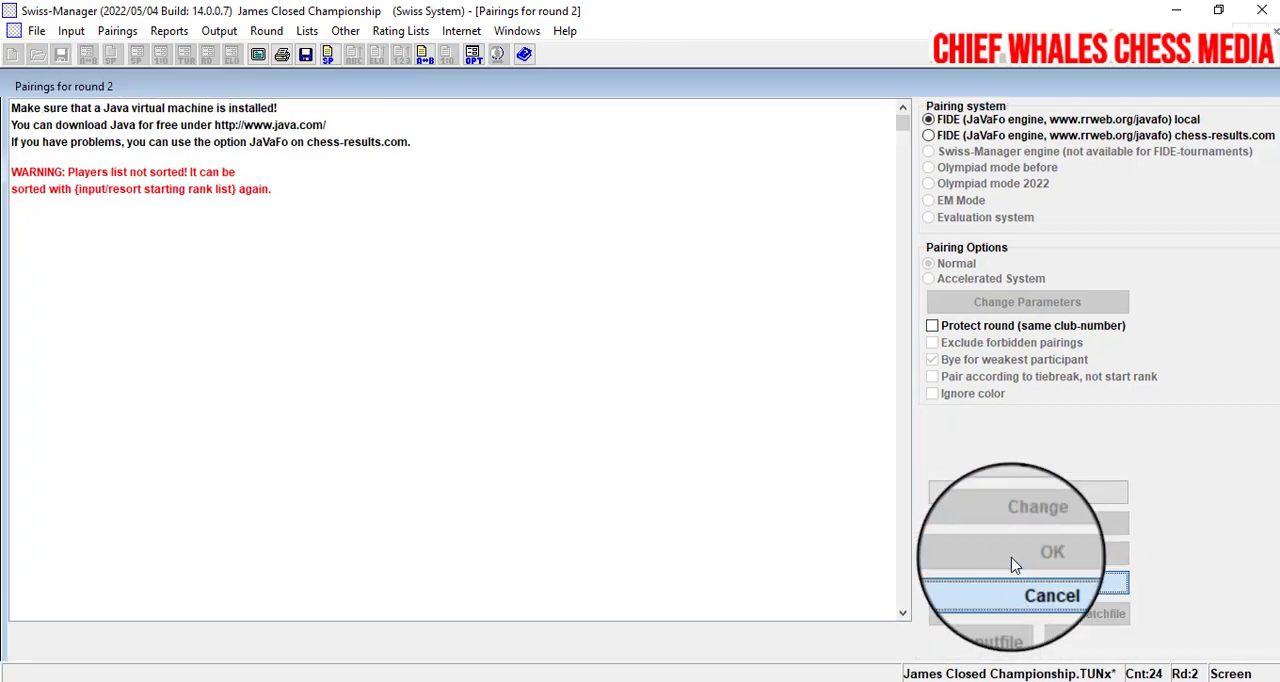
# - Resort the starting rank list, confirm the resort, and save the tournament
pyautogui.click(71, 31)
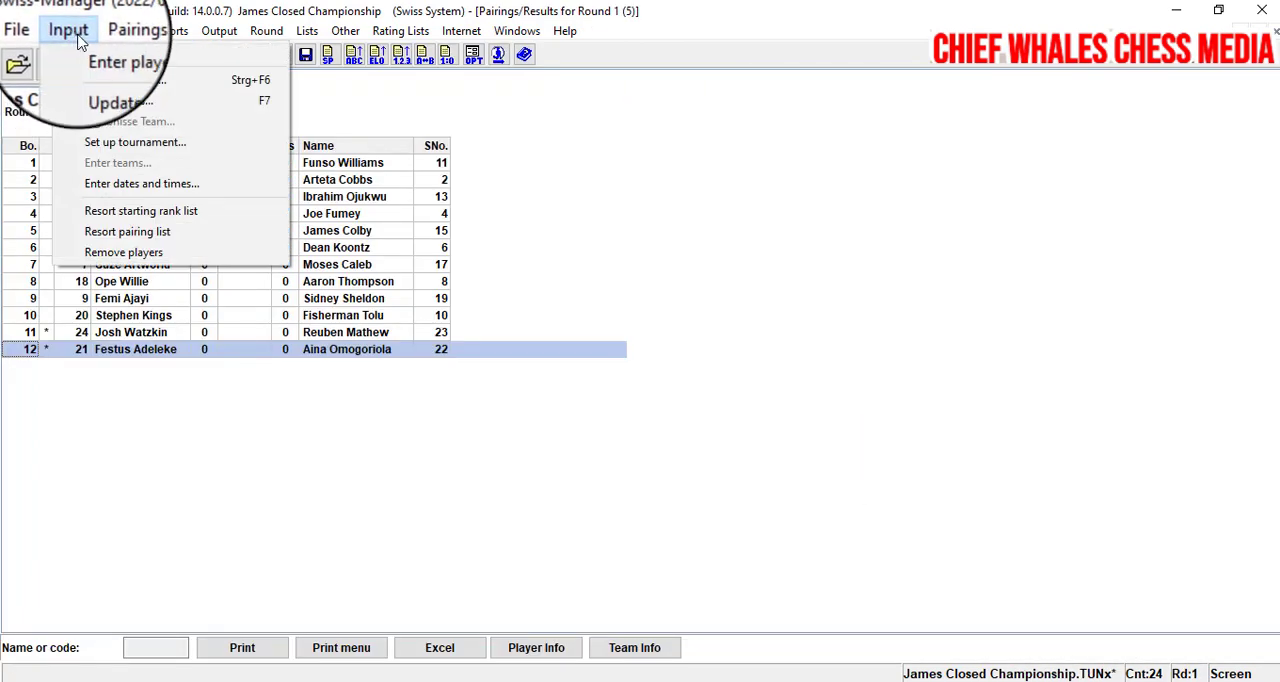
pyautogui.click(119, 222)
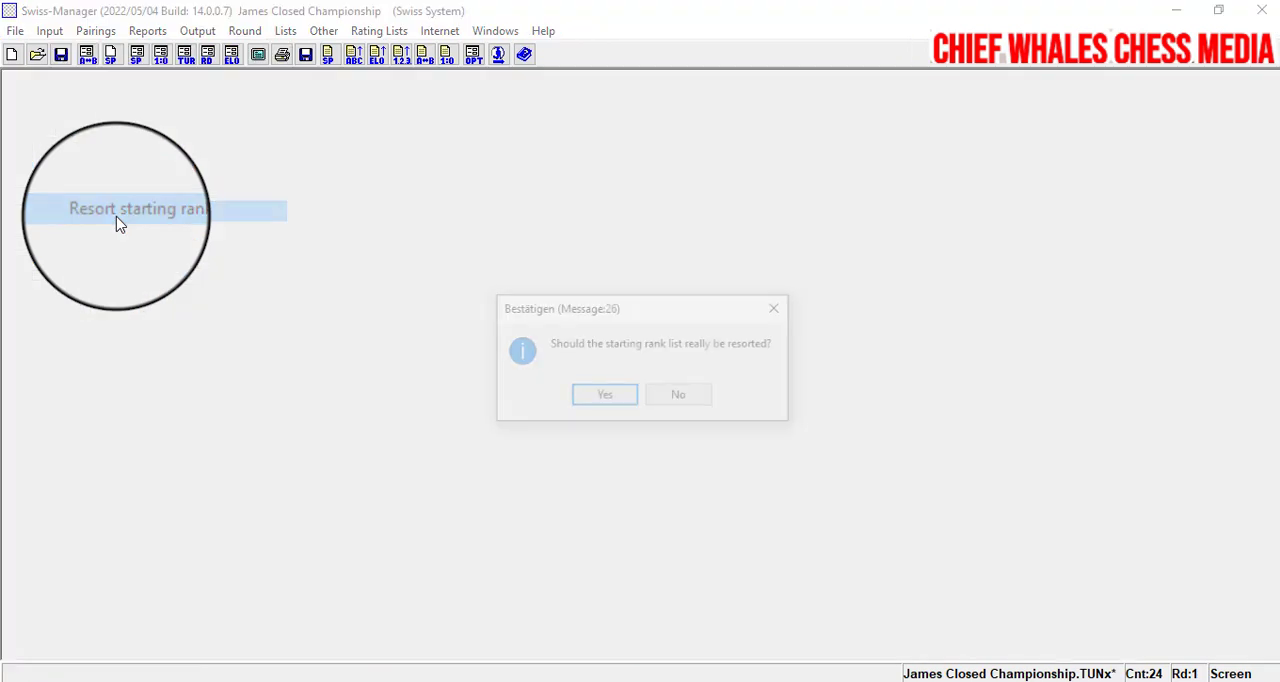
pyautogui.click(587, 400)
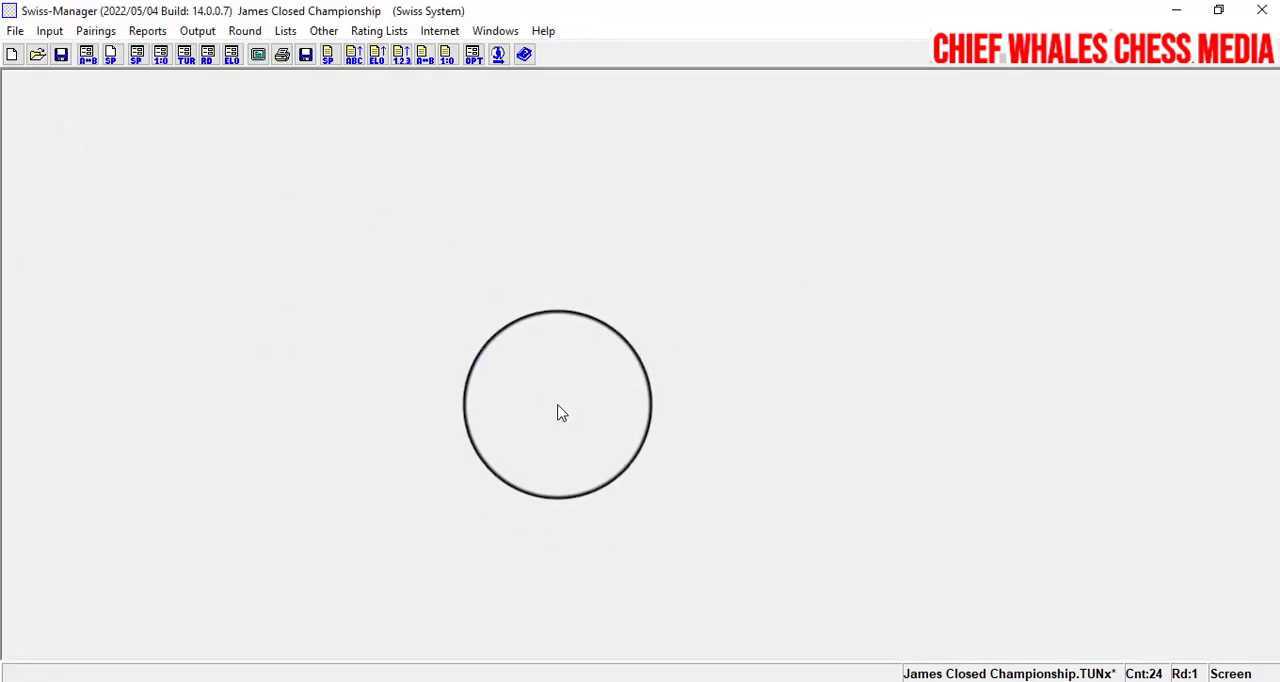
pyautogui.click(57, 54)
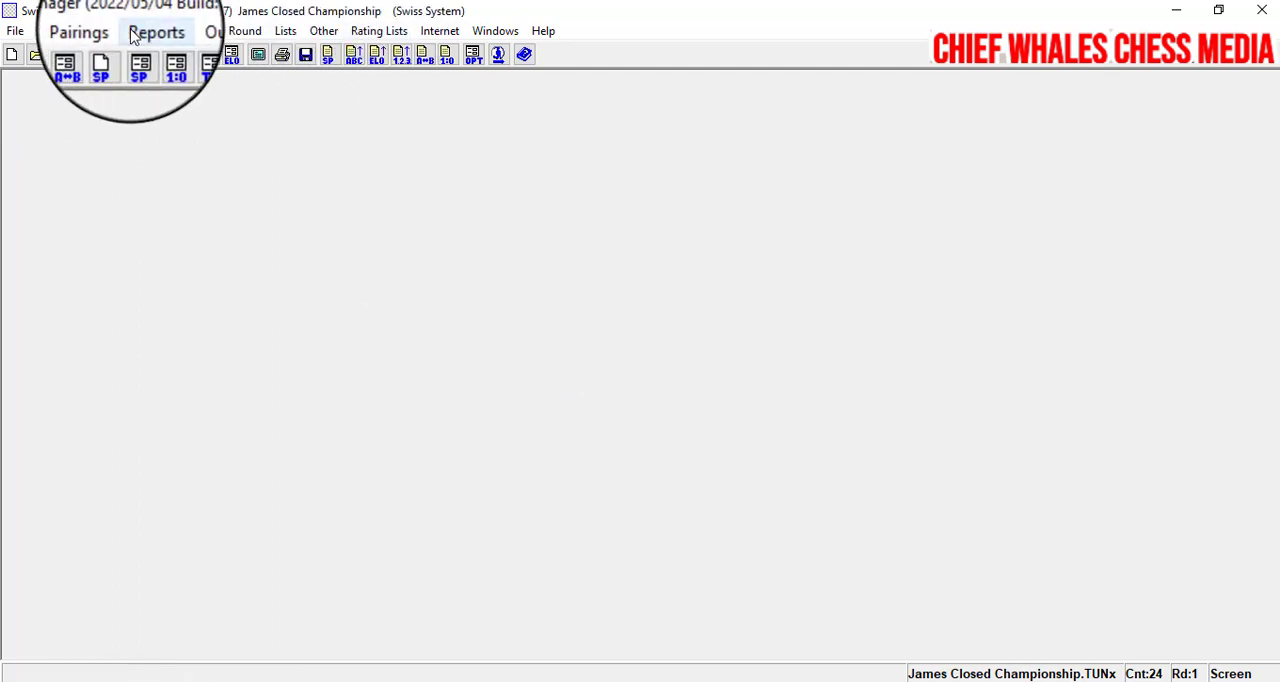
# - Generate the round 2 computer pairings with the local FIDE JaVaFo engine and accept them
pyautogui.click(96, 31)
pyautogui.click(103, 48)
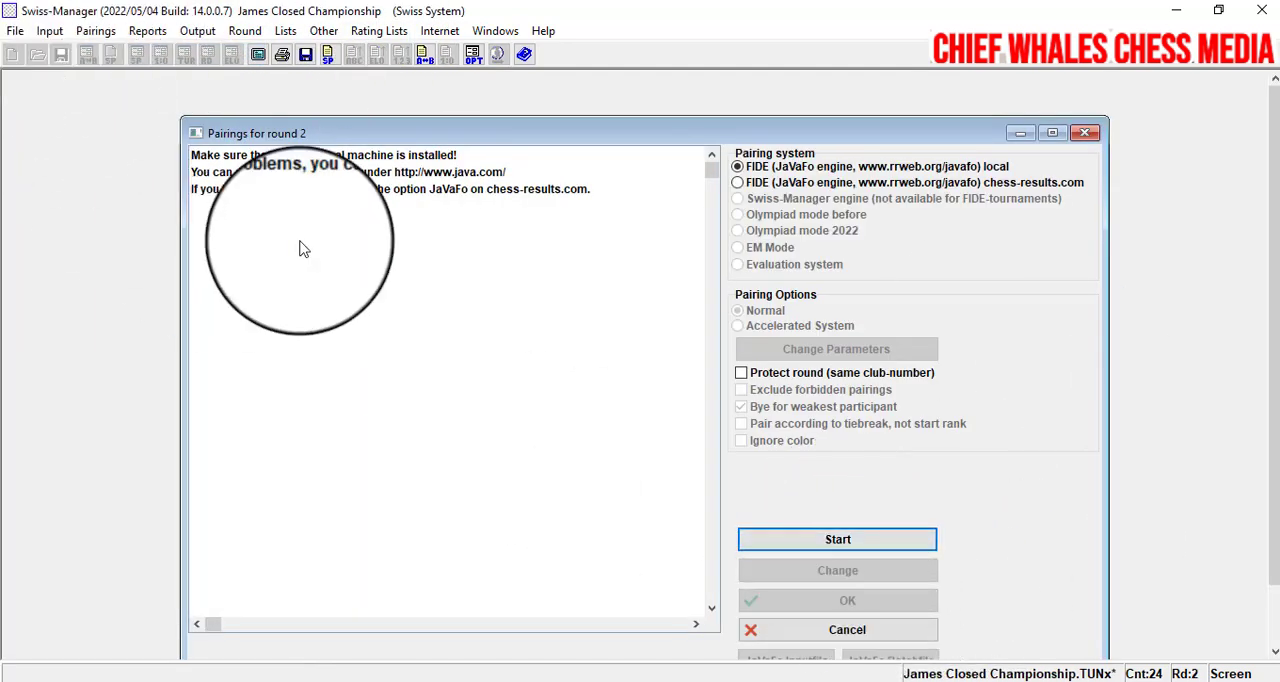
pyautogui.click(810, 541)
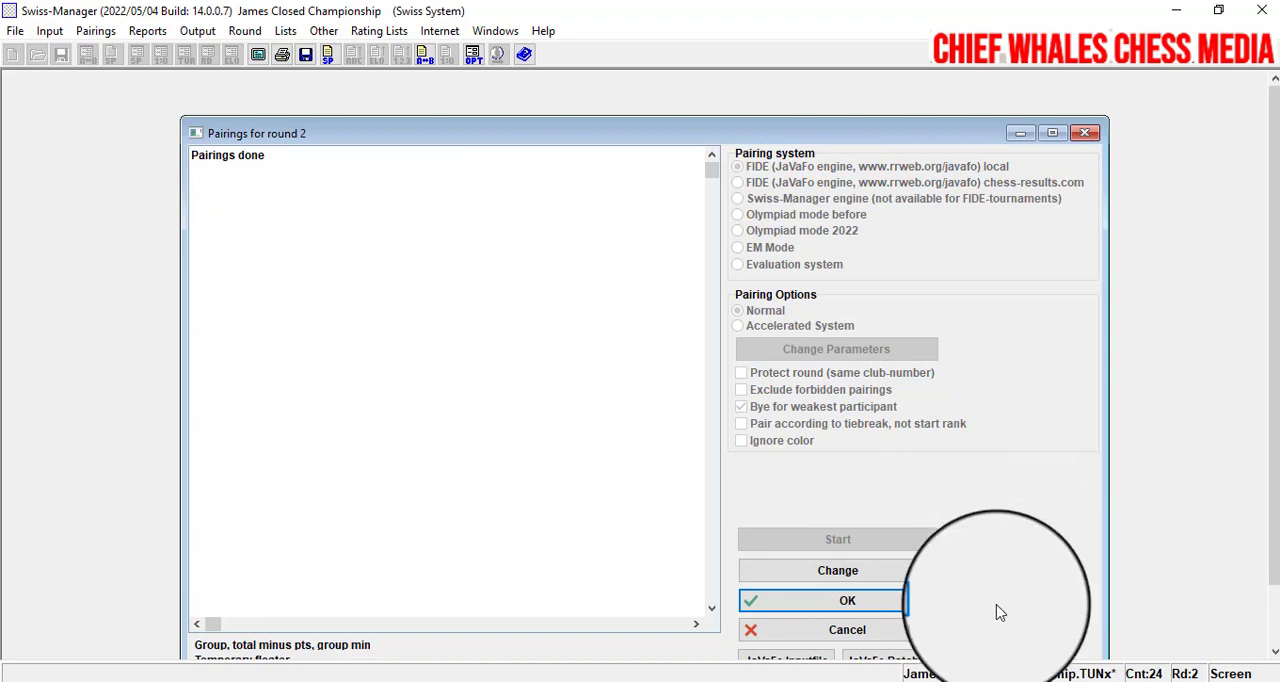
pyautogui.click(808, 600)
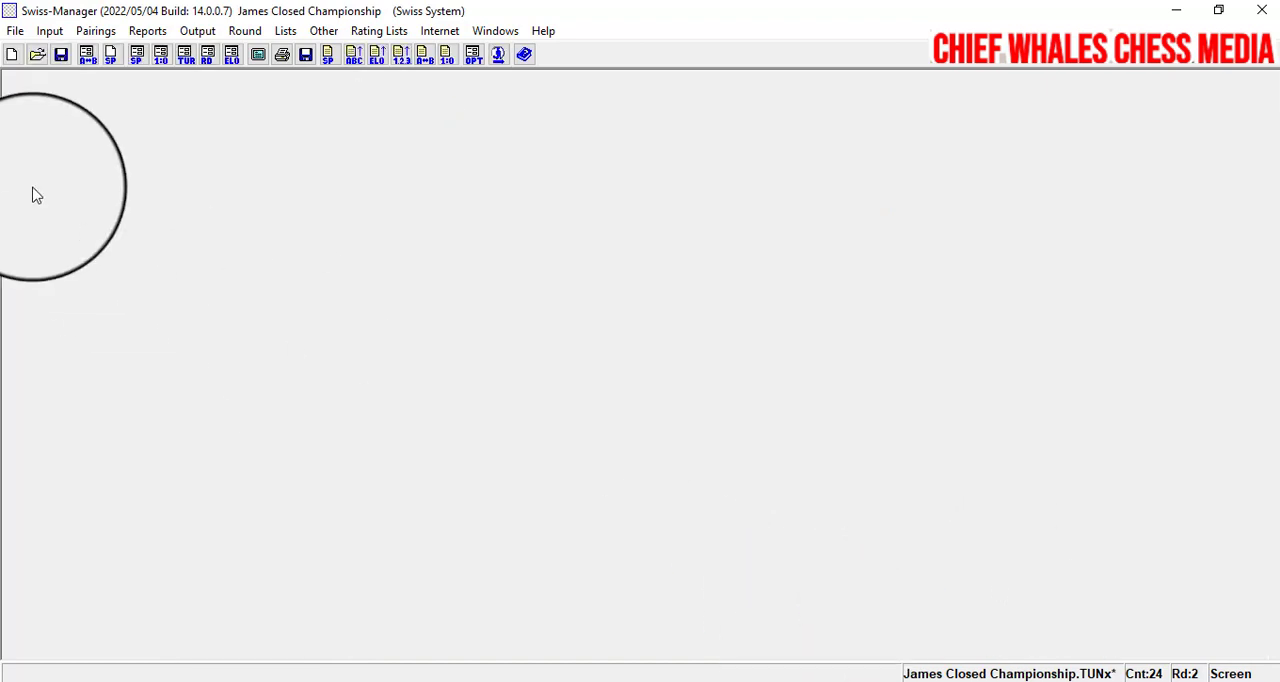
# - Display the pairing list for round 2 and reposition its window
pyautogui.click(288, 31)
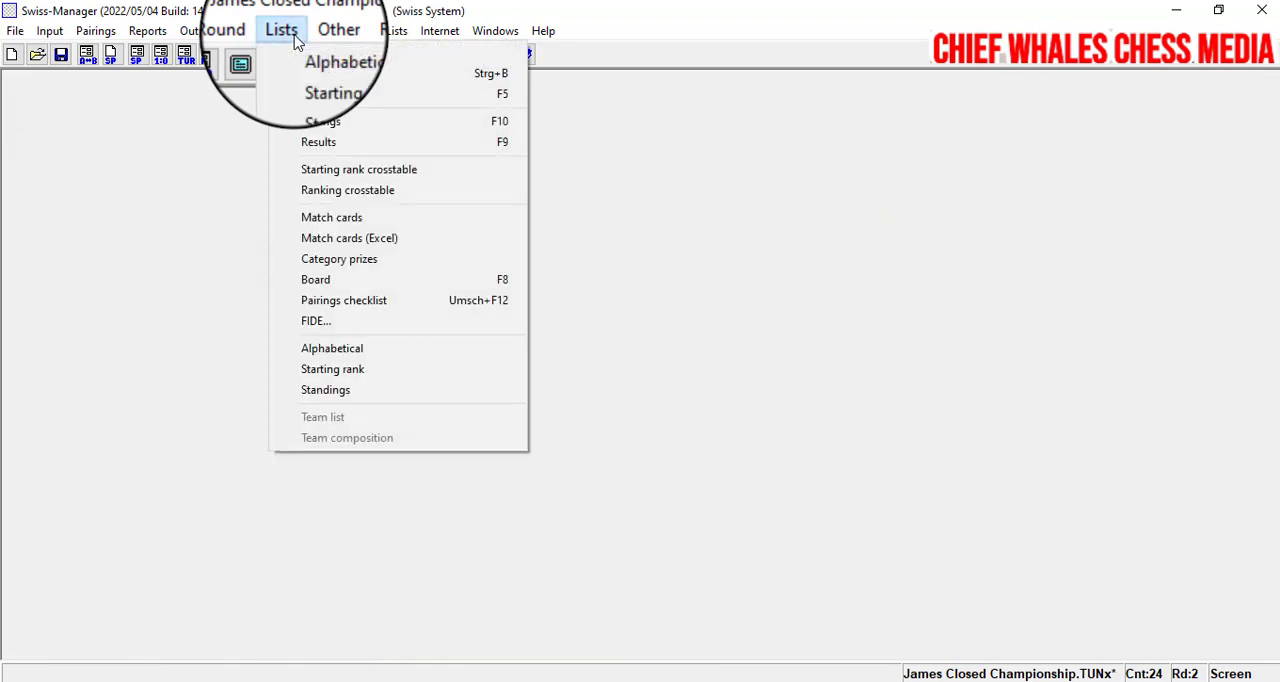
pyautogui.click(305, 118)
pyautogui.moveTo(586, 257); pyautogui.dragTo(574, 199)
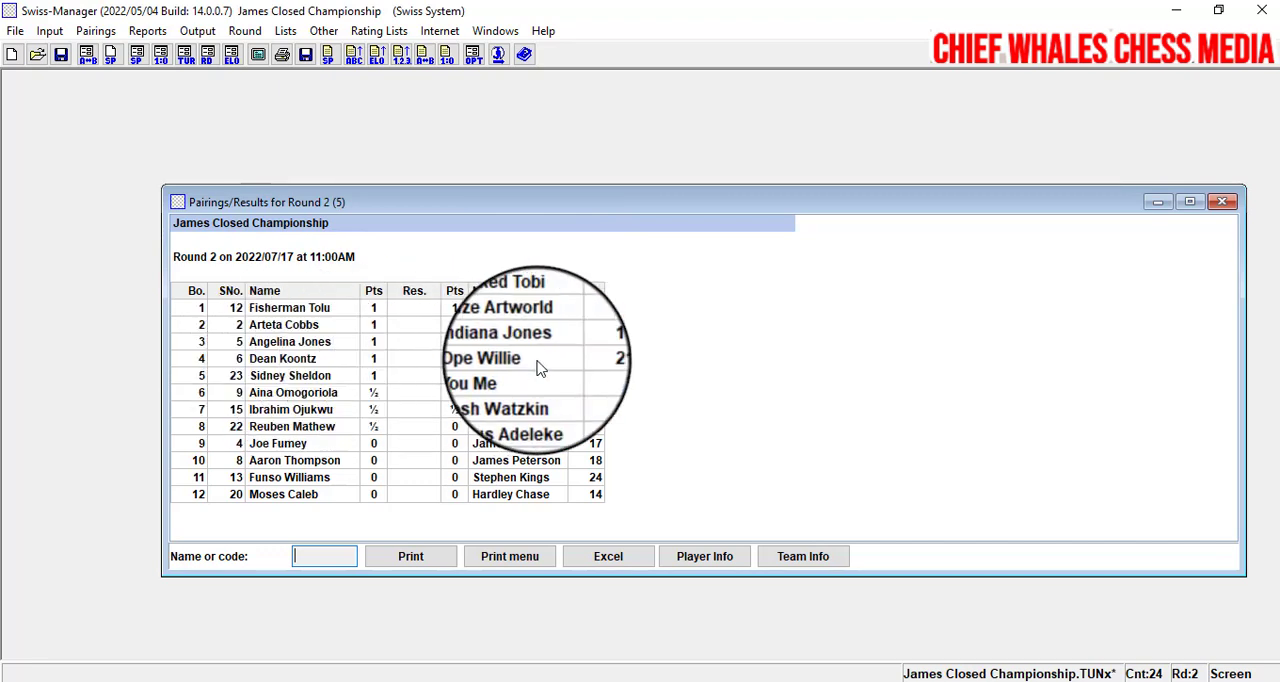
# - Enter the round 2 results for boards 1 to 7 as 0:1, 1:0, ½:½, 1:0, 1:0, ½:½ and 1:0
pyautogui.click(47, 33)
pyautogui.click(76, 108)
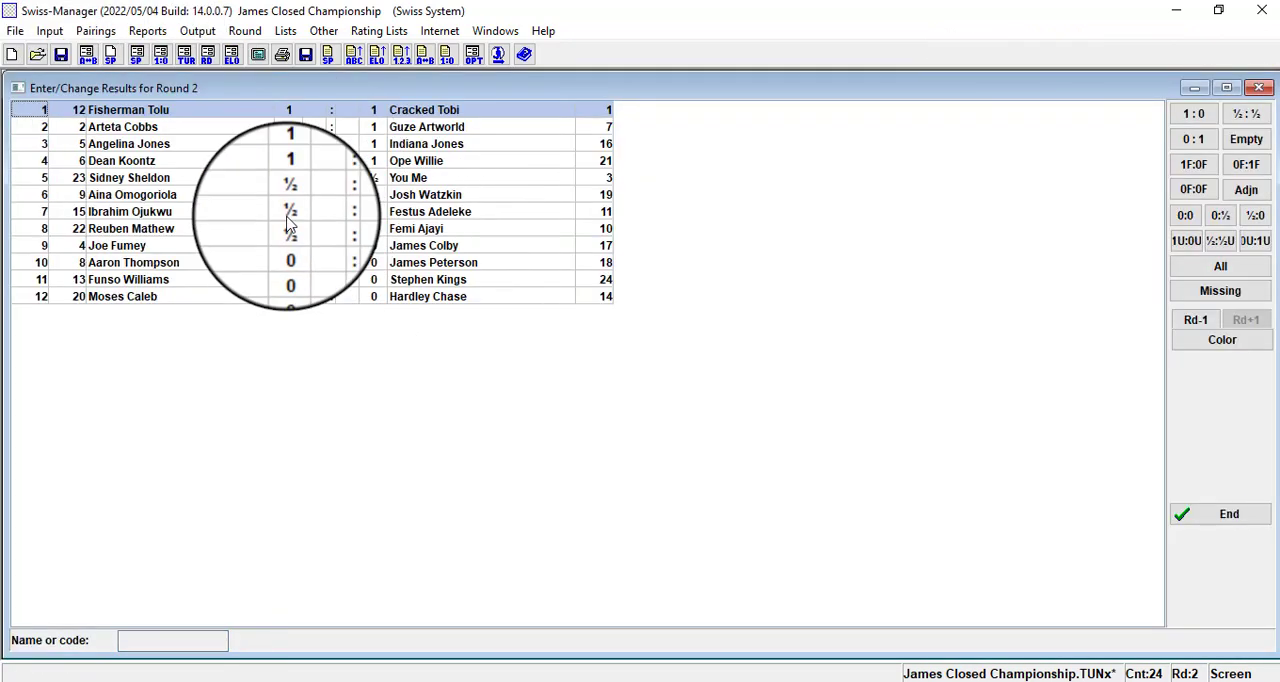
pyautogui.click(1192, 150)
pyautogui.click(1196, 116)
pyautogui.click(1242, 116)
pyautogui.click(1198, 116)
pyautogui.click(1198, 116)
pyautogui.click(1244, 116)
pyautogui.click(1198, 116)
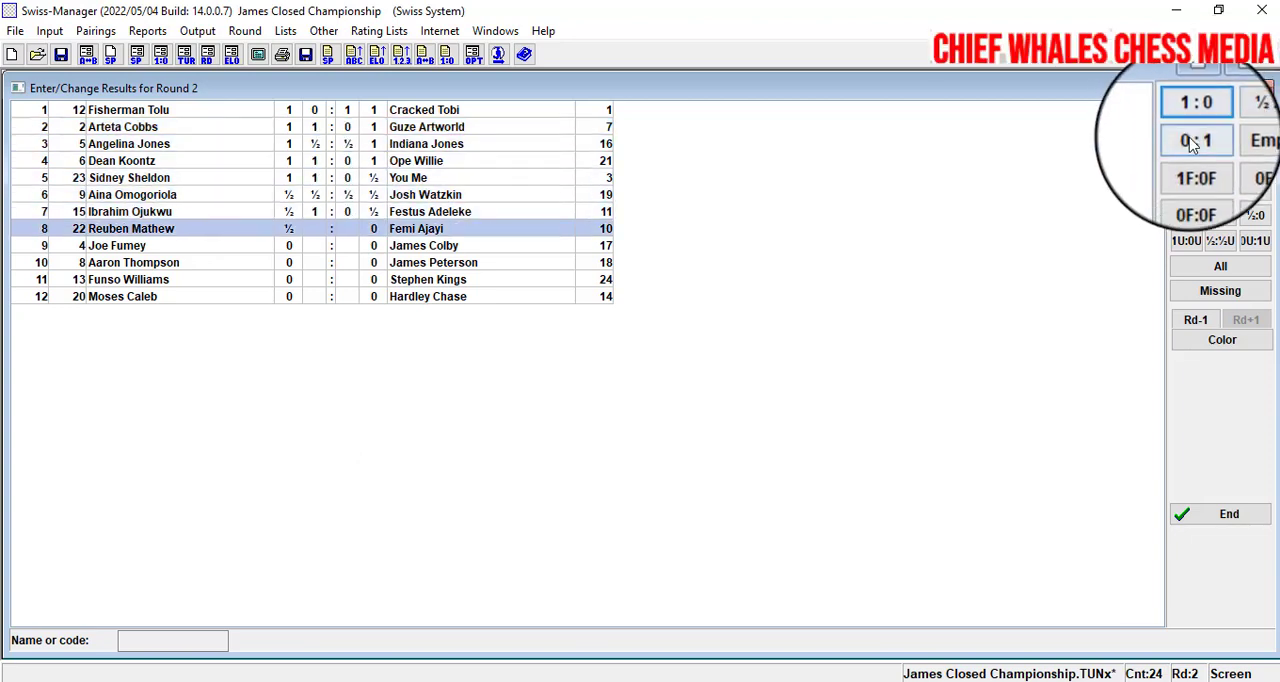
# - Enter the round 2 results for boards 8 to 12 as 0:1, 1F:0F, ½:½, ½:½ and 1:0, and finish result entry
pyautogui.click(1192, 150)
pyautogui.click(1192, 186)
pyautogui.click(1246, 113)
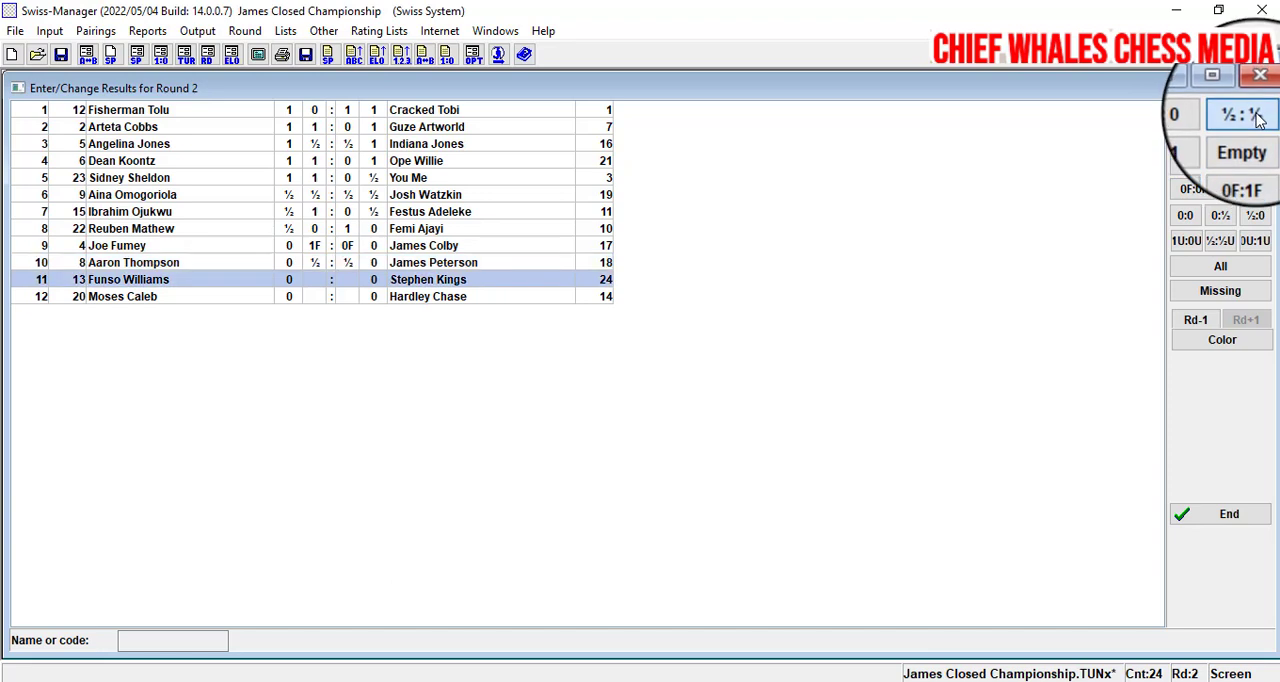
pyautogui.click(1246, 113)
pyautogui.click(1194, 113)
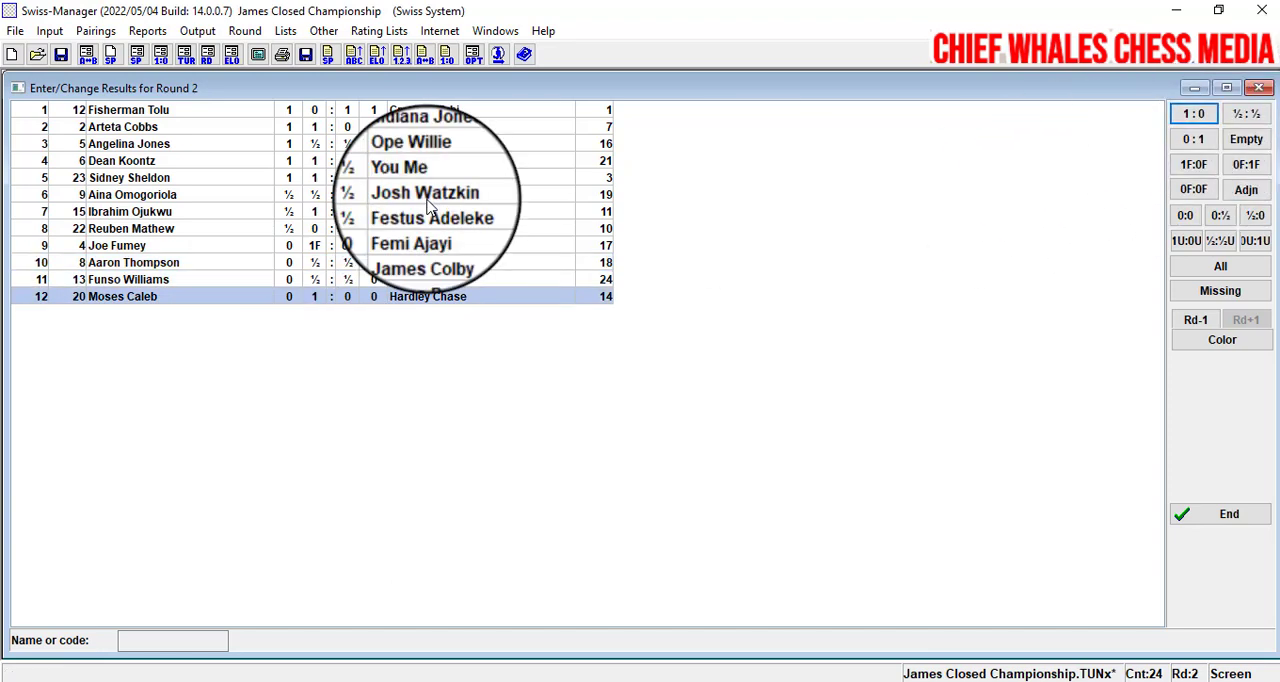
pyautogui.click(1238, 516)
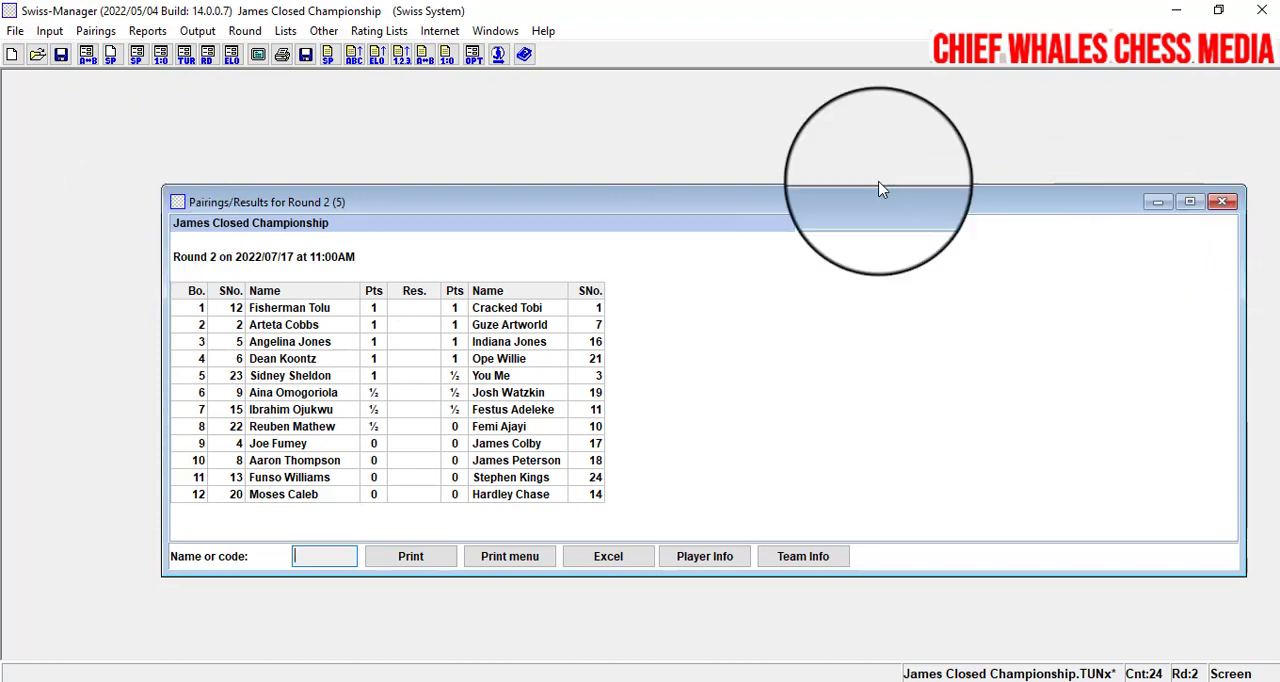
# - Generate the round 3 computer pairings with the local FIDE JaVaFo engine and accept them
pyautogui.click(96, 30)
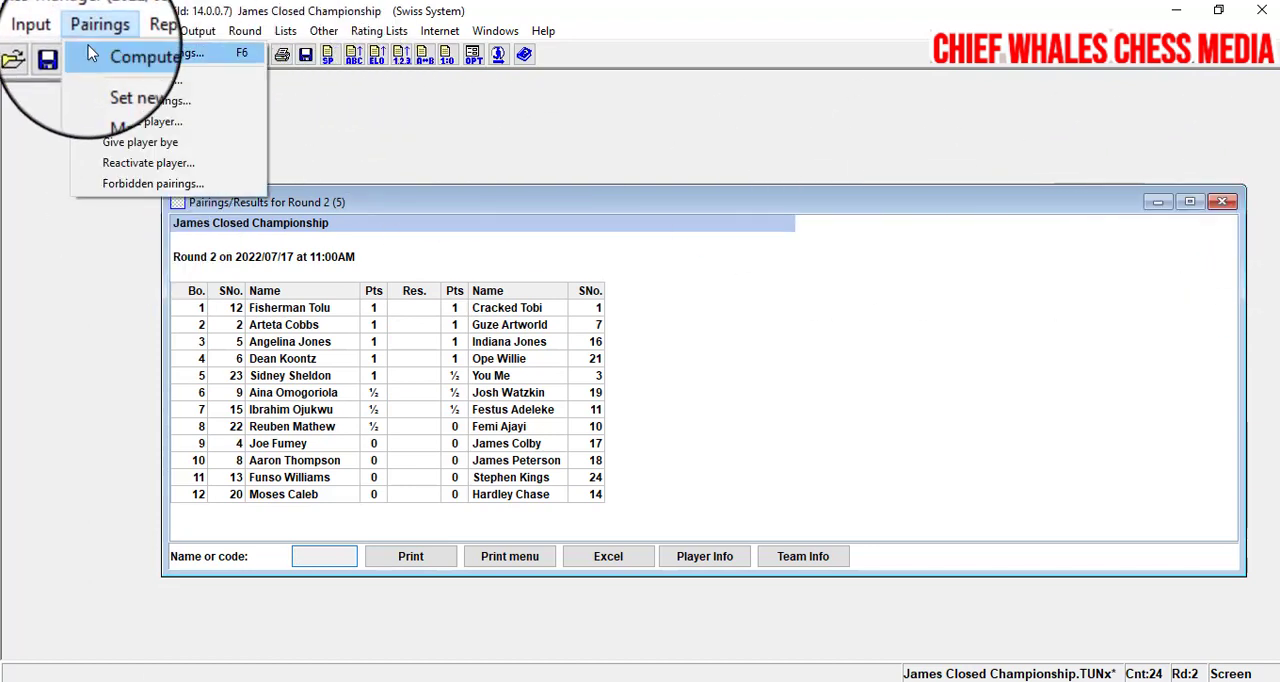
pyautogui.click(98, 52)
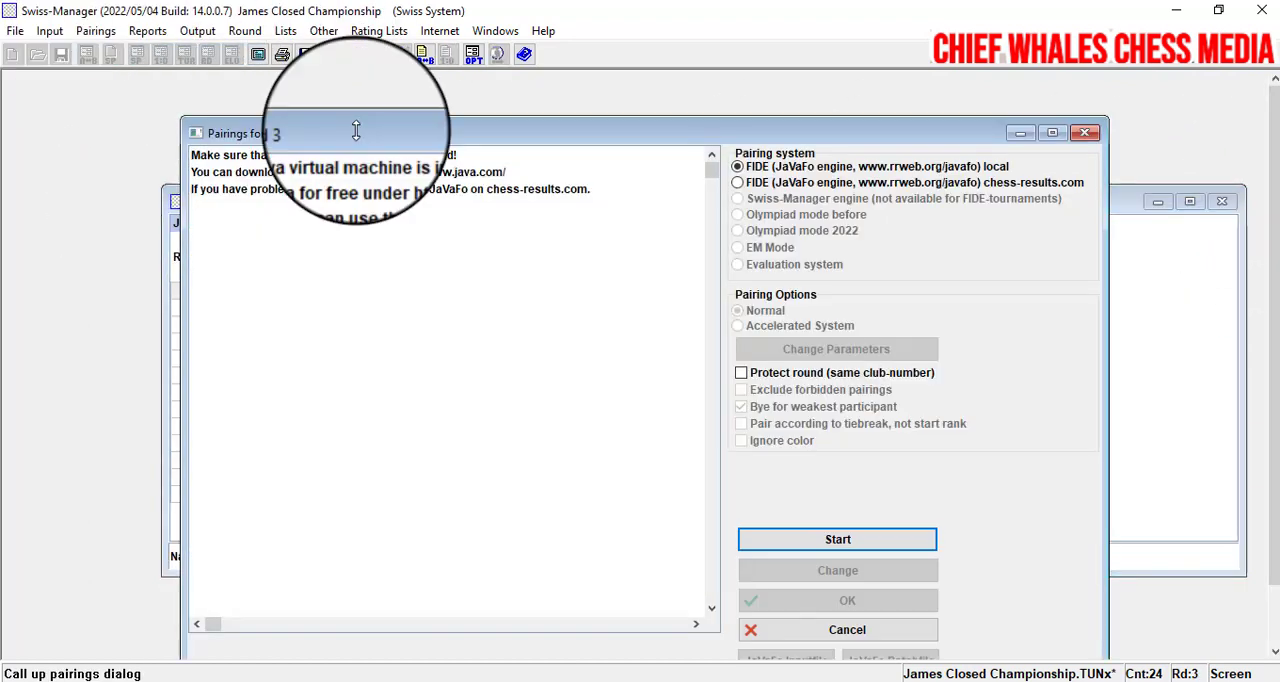
pyautogui.click(893, 550)
pyautogui.click(793, 604)
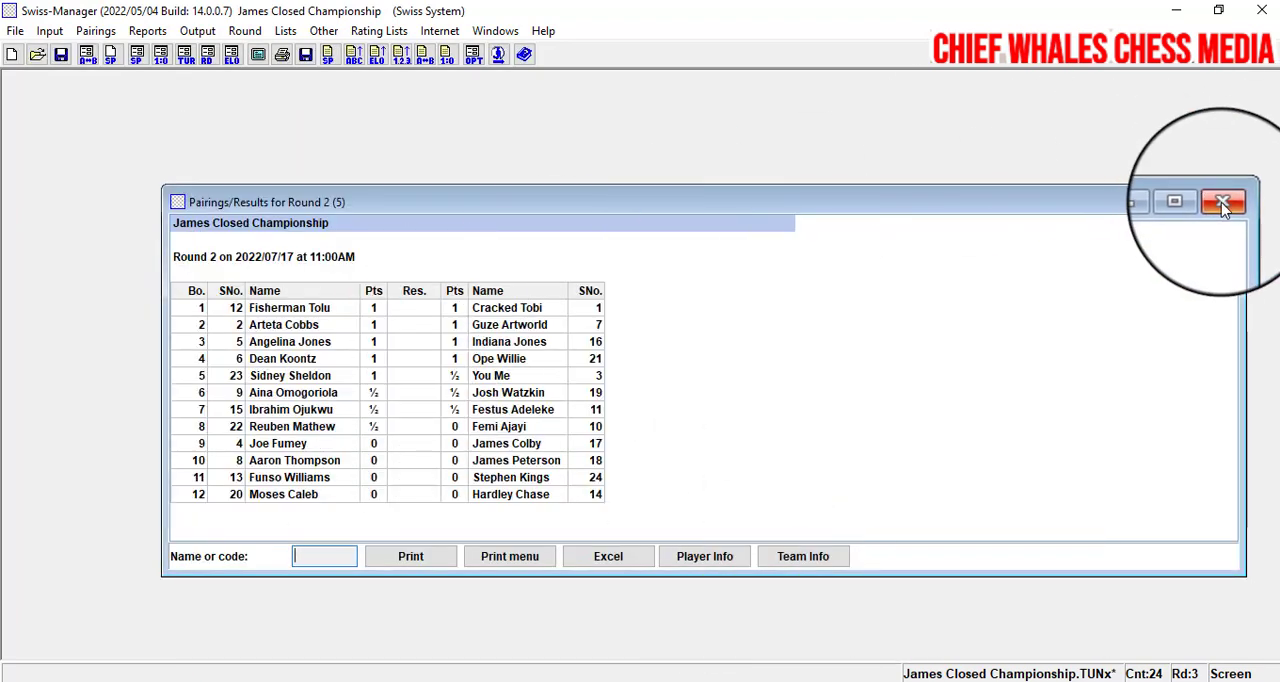
# - Close the round 2 pairing list and display the pairing list for round 3
pyautogui.click(1222, 203)
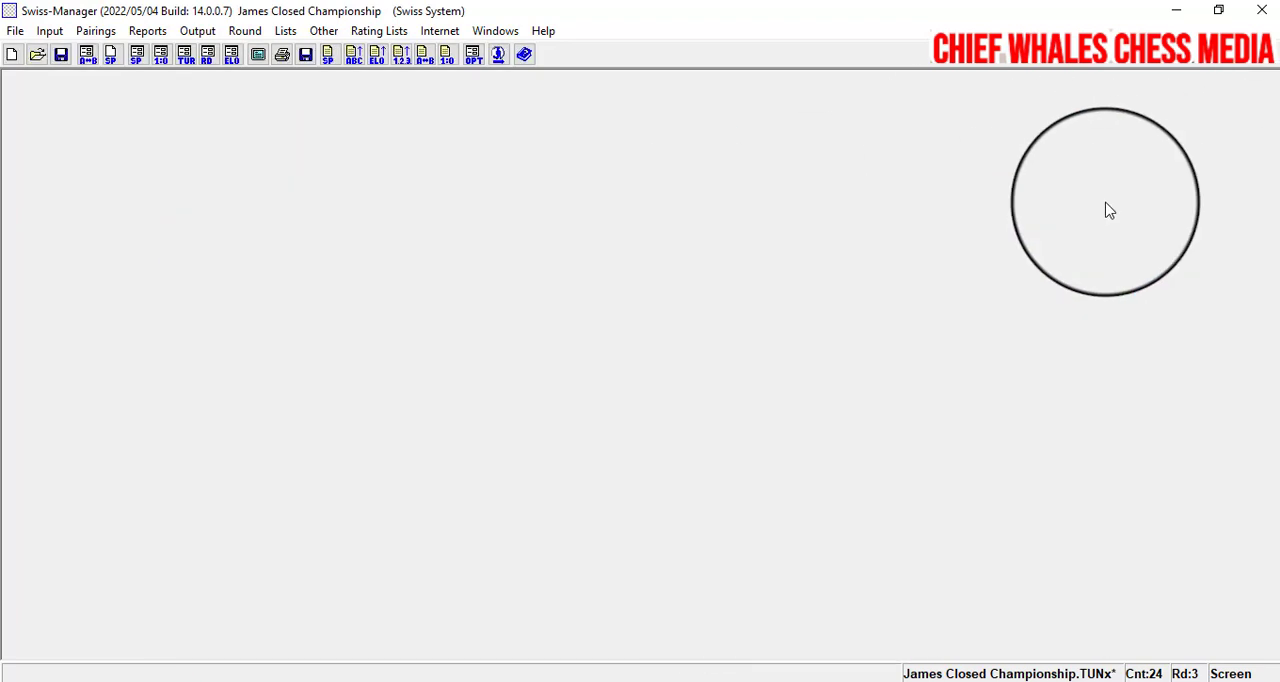
pyautogui.click(285, 31)
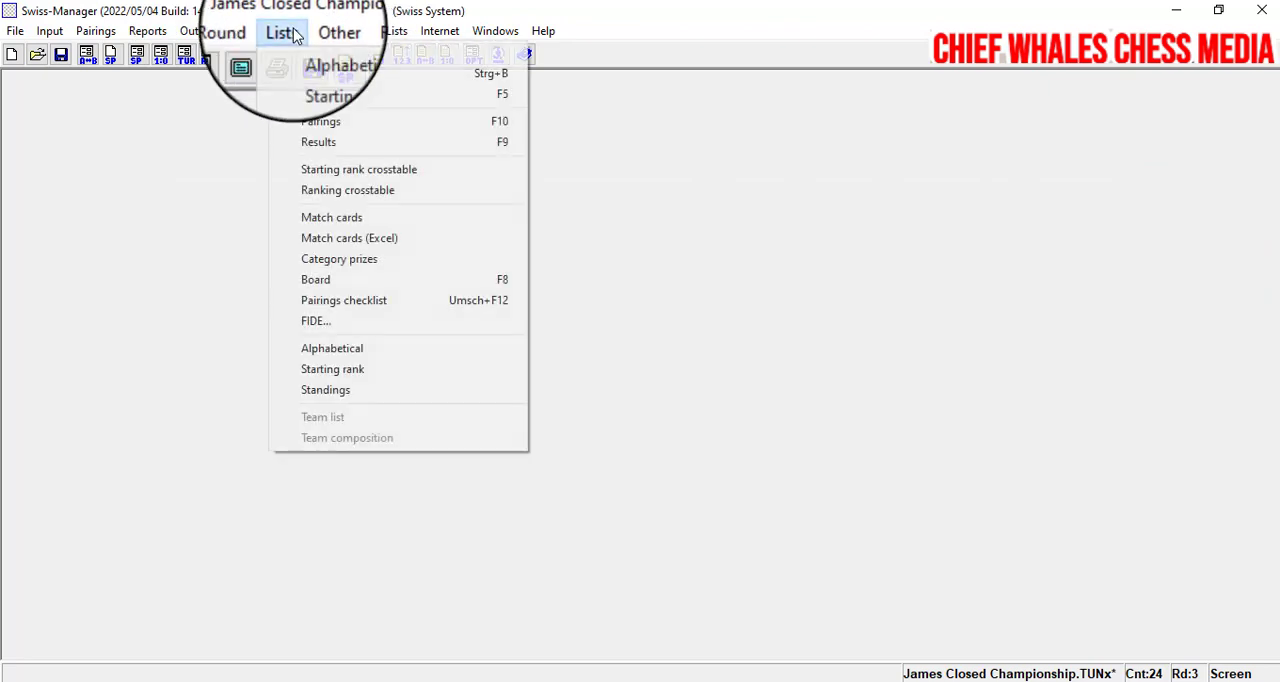
pyautogui.click(310, 125)
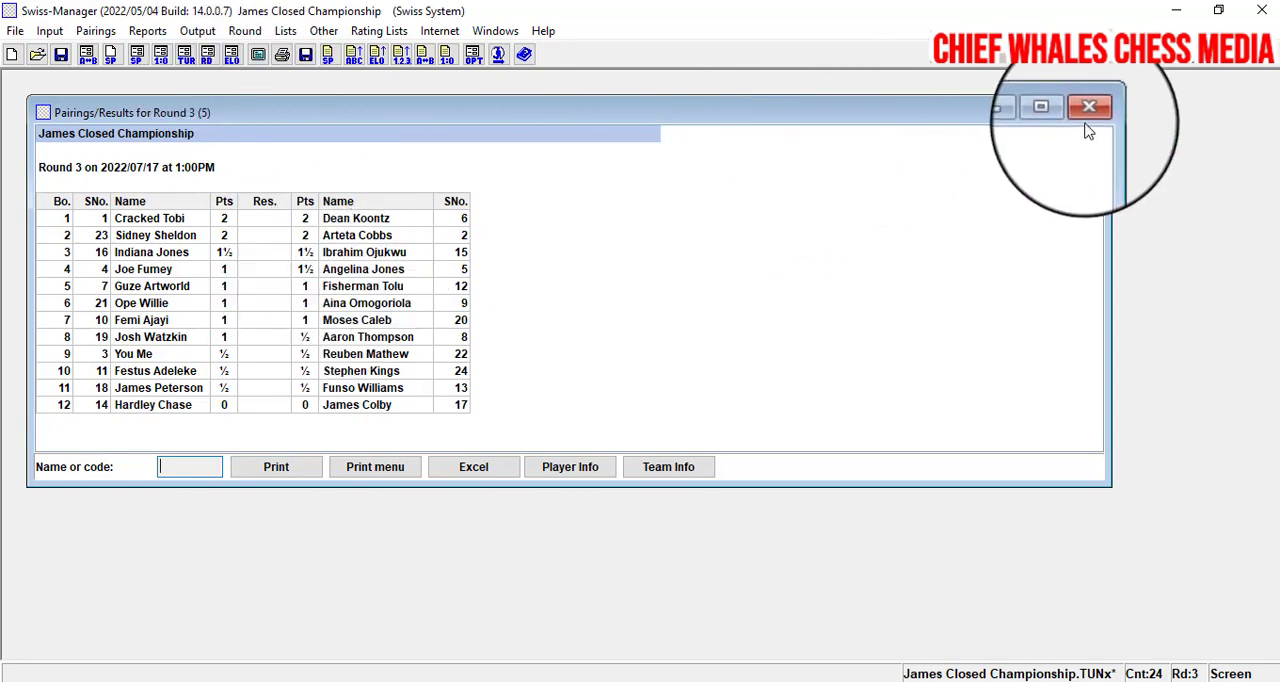
# - Enter the round 3 results: 1:0 on boards 1–3, 8 and 10–12, 0:1 on 4, 5 and 9, ½:½ on 6 and 7
pyautogui.click(61, 32)
pyautogui.click(68, 112)
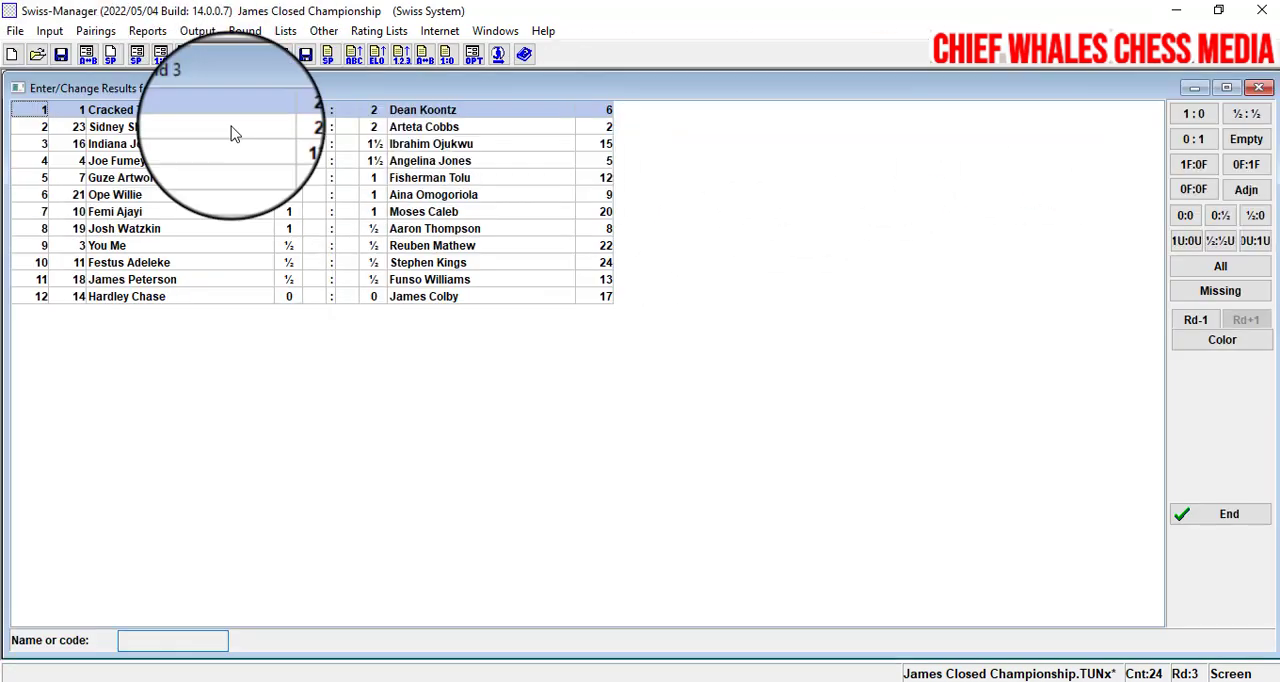
pyautogui.click(1193, 118)
pyautogui.click(1194, 117)
pyautogui.click(1194, 117)
pyautogui.doubleClick(1194, 140)
pyautogui.click(1249, 116)
pyautogui.click(1249, 116)
pyautogui.click(1194, 117)
pyautogui.click(1194, 140)
pyautogui.tripleClick(1194, 118)
pyautogui.click(1220, 514)
# - Generate the round 4 computer pairings, accept them and close the round 3 pairing list
pyautogui.click(96, 31)
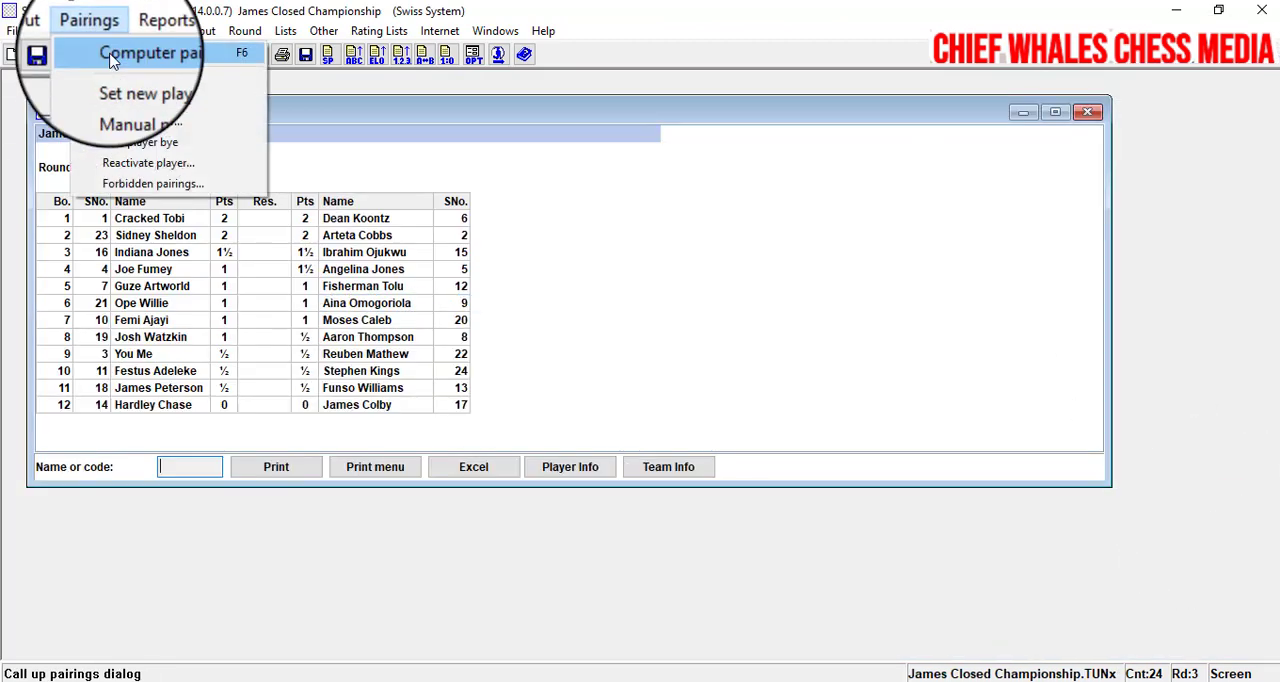
pyautogui.click(140, 51)
pyautogui.click(843, 541)
pyautogui.click(866, 605)
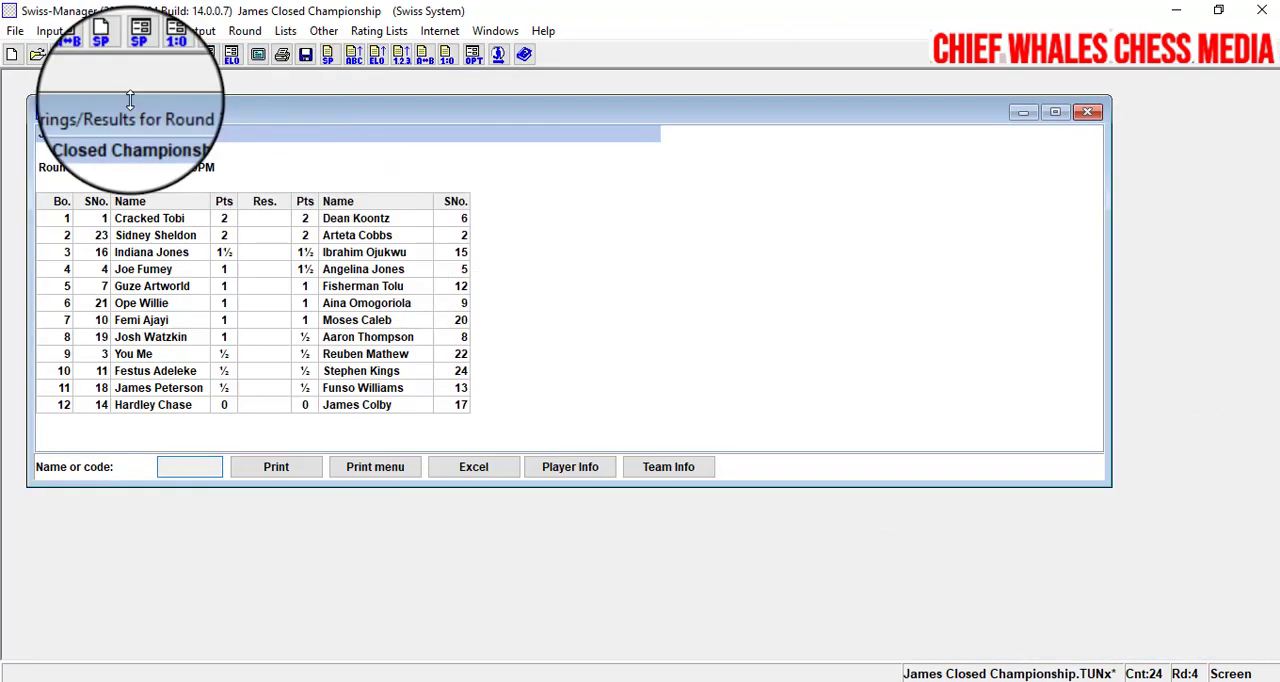
pyautogui.click(1089, 112)
# - Enter the round 4 results: ½:½ on boards 1 and 7–9, 1:0 on 2, 3, 6 and 10–12, 0:1 on 4 and 5
pyautogui.click(49, 31)
pyautogui.click(100, 111)
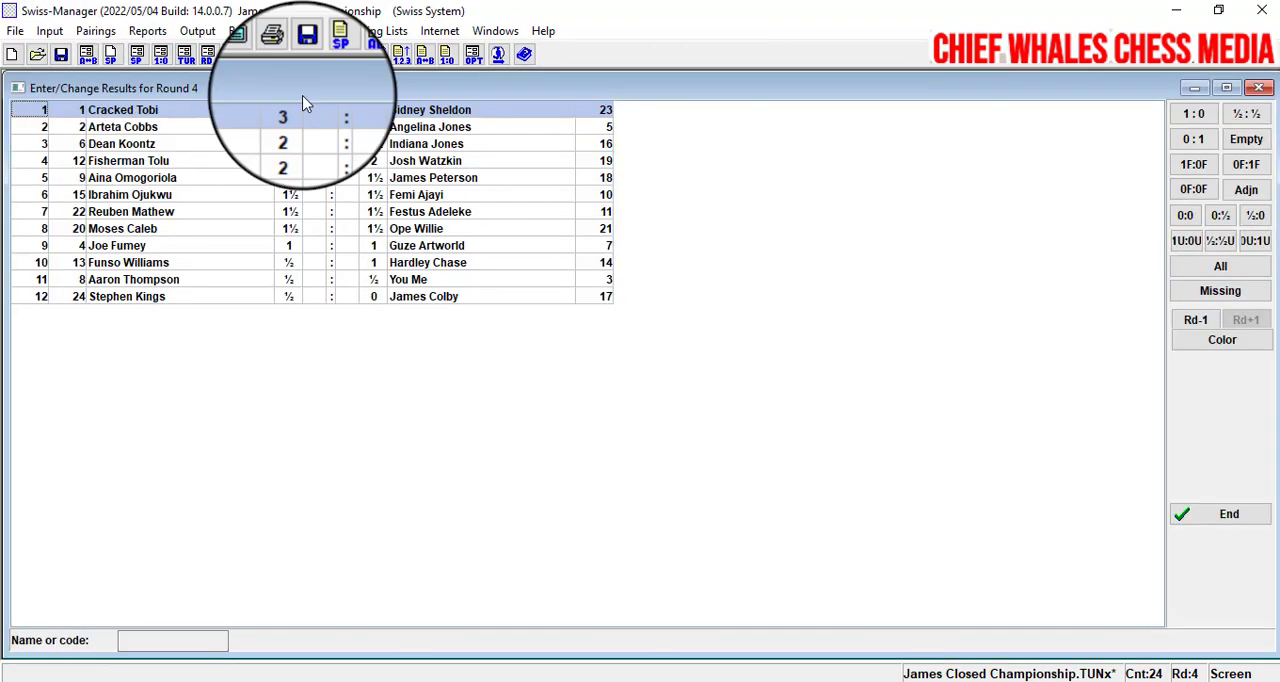
pyautogui.click(1230, 118)
pyautogui.click(1196, 116)
pyautogui.click(1196, 116)
pyautogui.click(1197, 138)
pyautogui.click(1197, 138)
pyautogui.click(1197, 117)
pyautogui.tripleClick(1234, 117)
pyautogui.click(1197, 118)
pyautogui.doubleClick(1197, 118)
pyautogui.click(1225, 510)
# - Generate the round 5 computer pairings and accept them
pyautogui.click(96, 31)
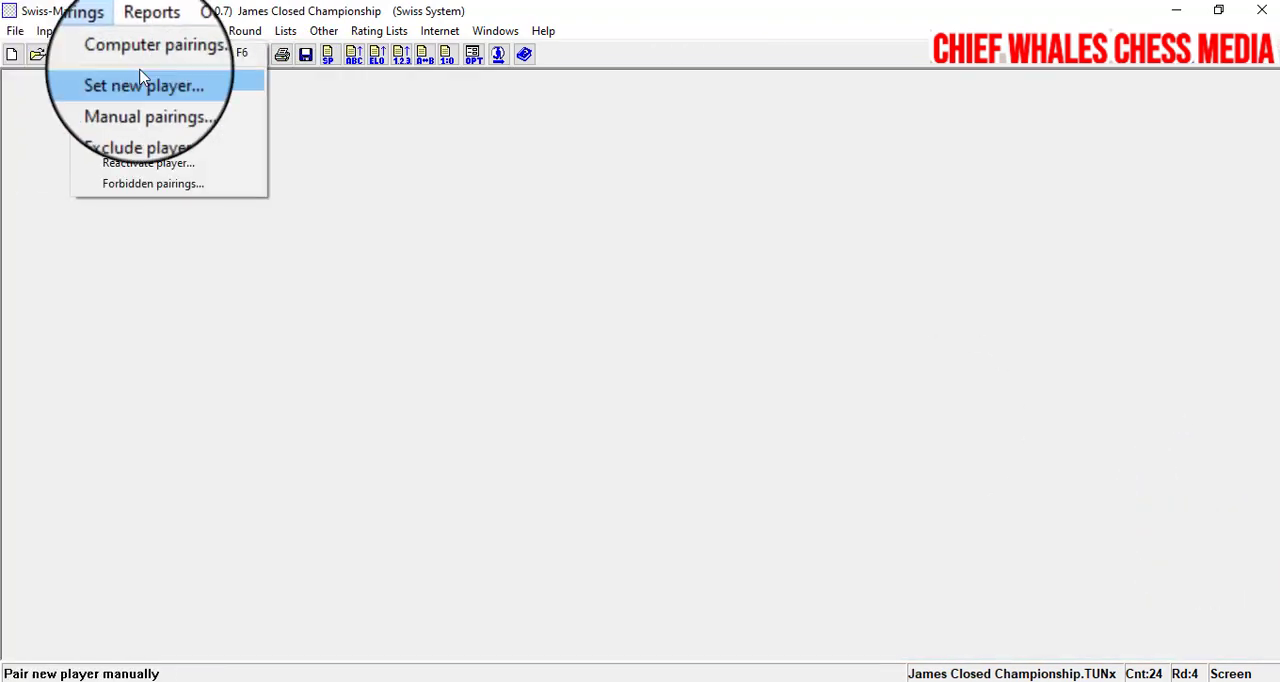
pyautogui.click(110, 49)
pyautogui.click(766, 520)
pyautogui.click(848, 582)
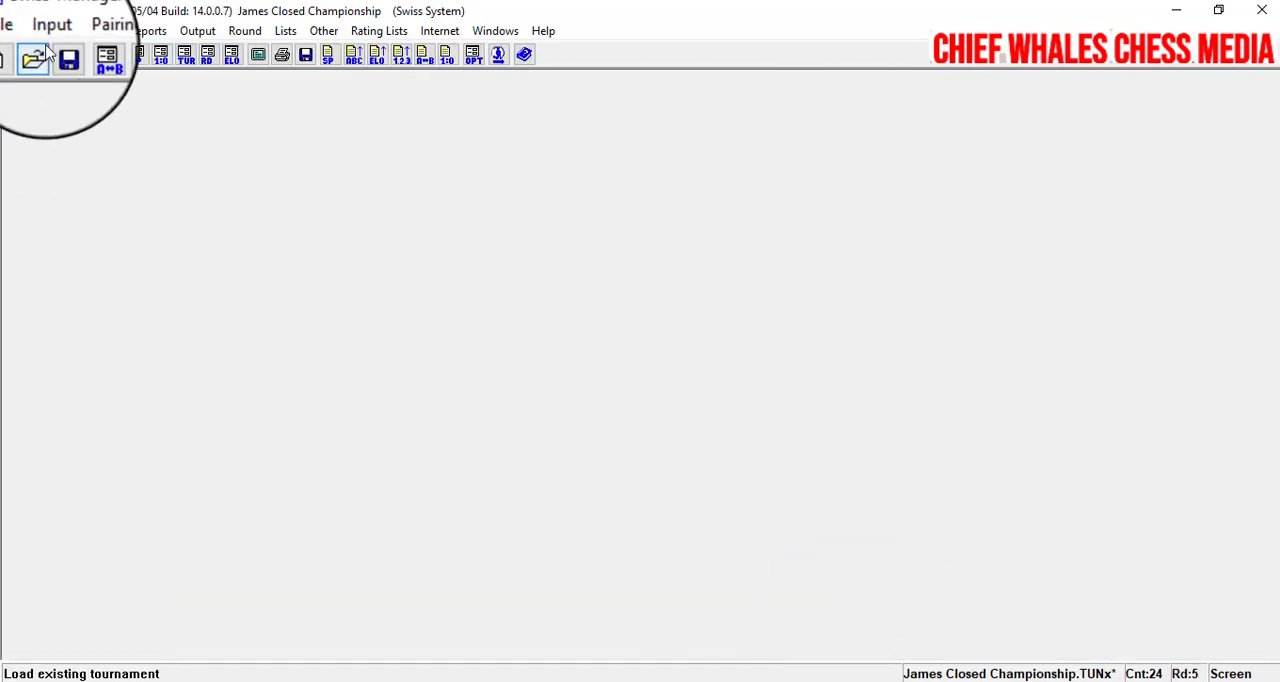
# - Enter the round 5 results for boards 1 to 7 as 1:0, 1:0, 0:1, 0:1, 1:0, 1:0 and ½:½
pyautogui.click(285, 31)
pyautogui.click(90, 80)
pyautogui.click(1193, 107)
pyautogui.click(1193, 107)
pyautogui.click(1197, 137)
pyautogui.click(1197, 137)
pyautogui.click(1197, 114)
pyautogui.click(1197, 114)
pyautogui.click(1255, 114)
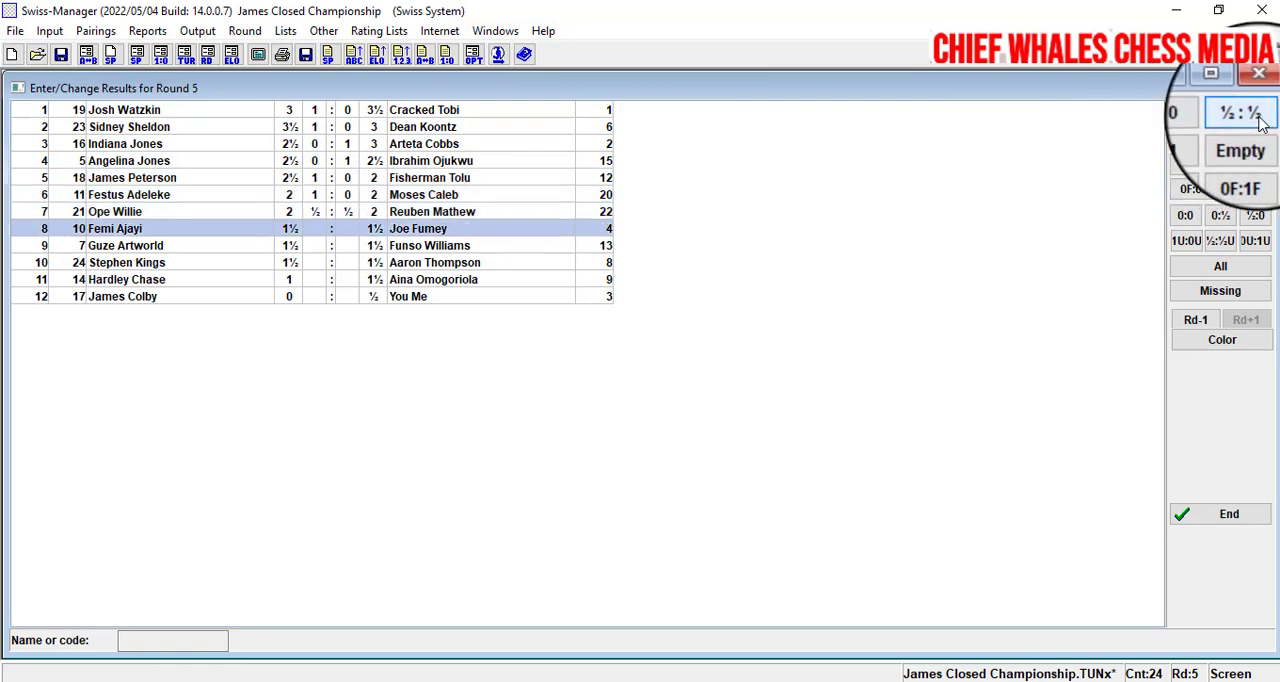
# - Enter the round 5 results for boards 8 to 12 as ½:½, 1:0, 1:0, 1:0 and 0:1, and finish result entry
pyautogui.click(1255, 114)
pyautogui.tripleClick(1199, 114)
pyautogui.click(1200, 139)
pyautogui.click(1222, 514)
# - Generate the round 6 computer pairings and accept them
pyautogui.click(96, 31)
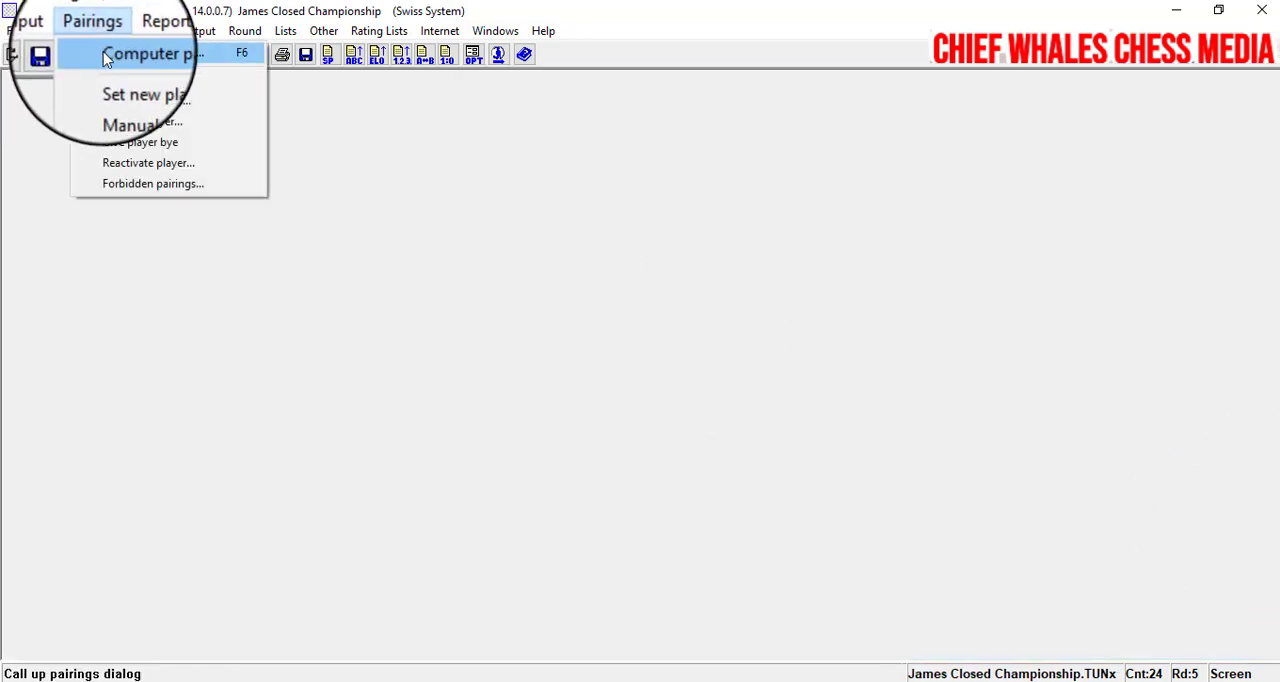
pyautogui.click(110, 49)
pyautogui.click(838, 520)
# - Enter the round 6 results for boards 1 to 9 as 0:1, ½:½, 1:0, 1:0, 0:1, 0:1, 1:0, ½:½ and ½:½
pyautogui.click(49, 31)
pyautogui.click(150, 80)
pyautogui.click(1193, 139)
pyautogui.click(1246, 114)
pyautogui.click(1193, 114)
pyautogui.click(1193, 114)
pyautogui.click(1205, 121)
pyautogui.click(1236, 117)
pyautogui.click(1236, 117)
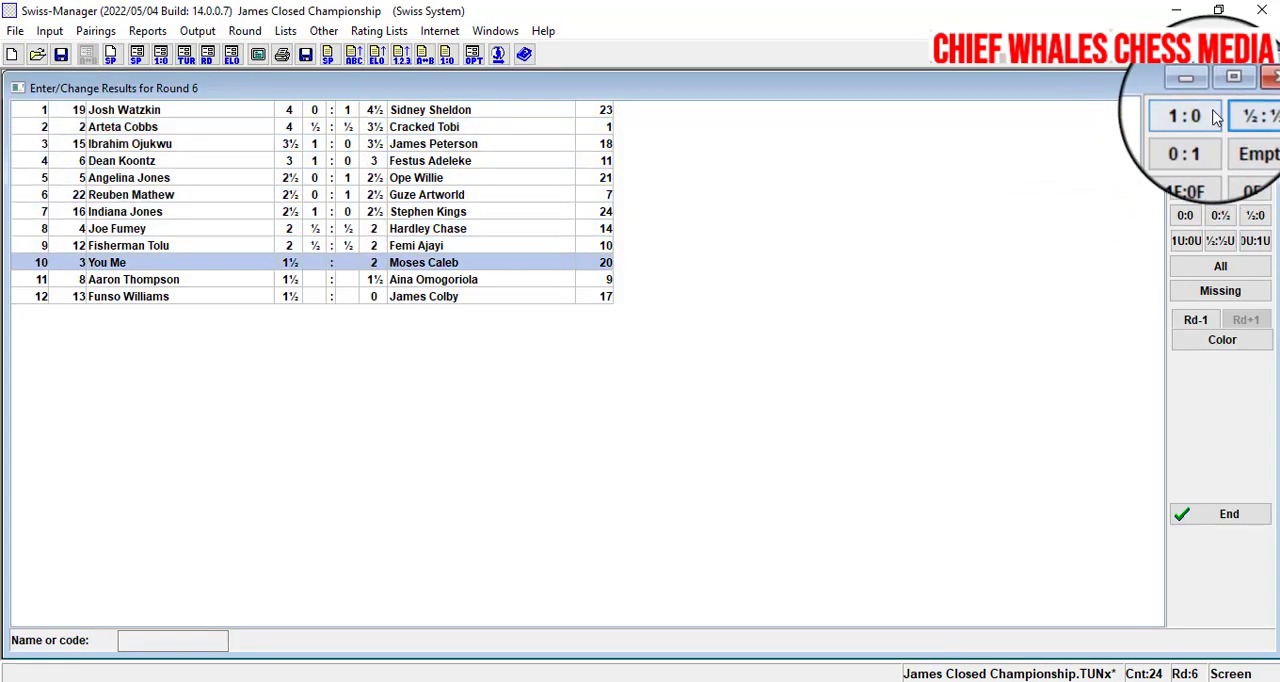
# - Enter the round 6 results for boards 10 to 12 as 1:0, 1:0 and 0:1, and save the tournament without uploading it
pyautogui.click(1206, 117)
pyautogui.click(1206, 117)
pyautogui.click(1202, 145)
pyautogui.click(1206, 516)
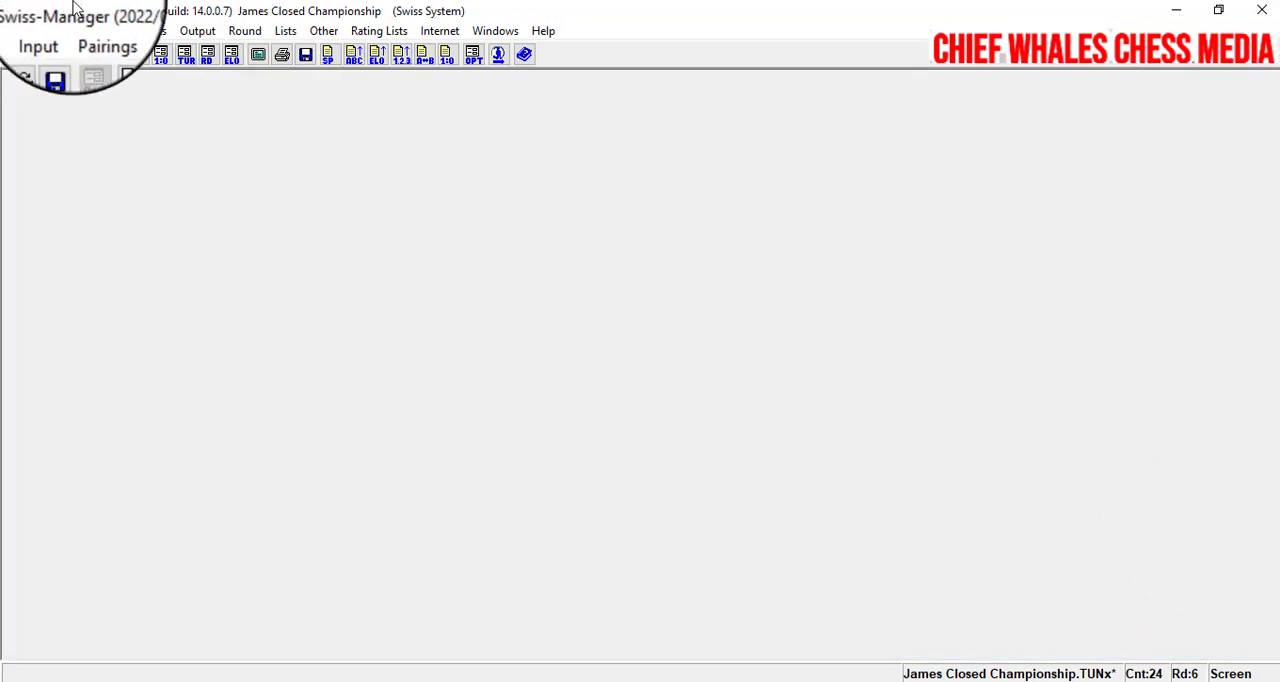
pyautogui.click(62, 56)
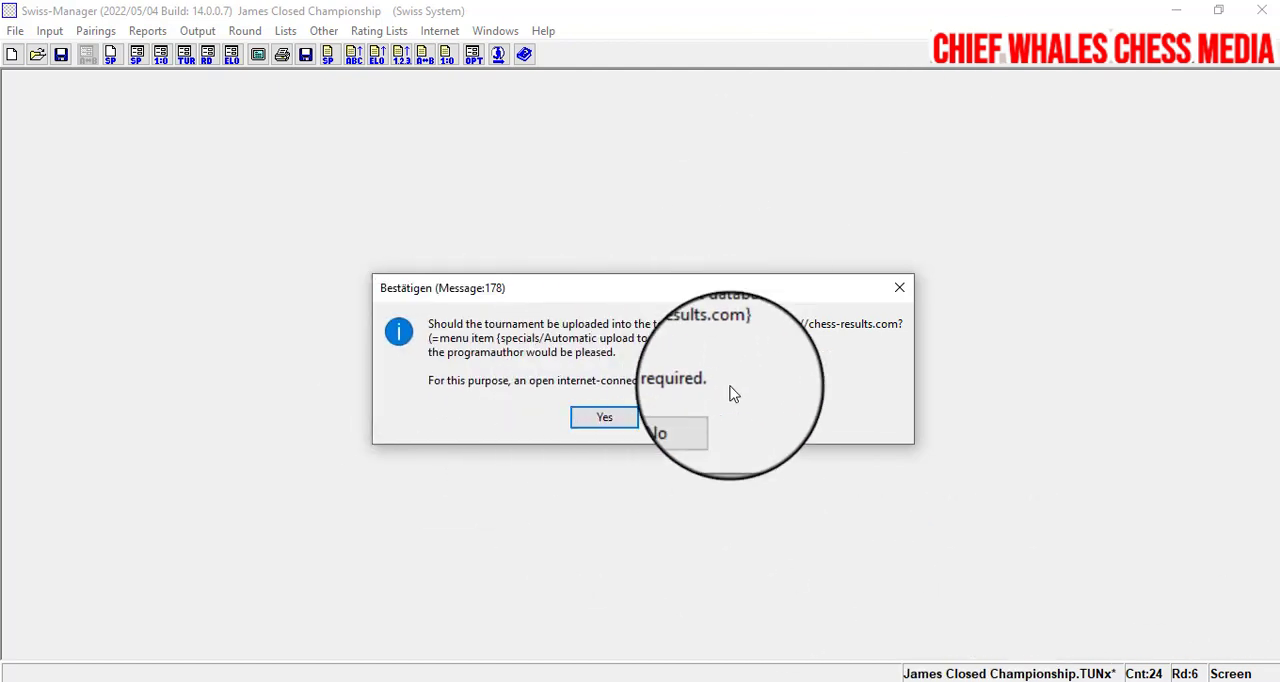
pyautogui.click(900, 300)
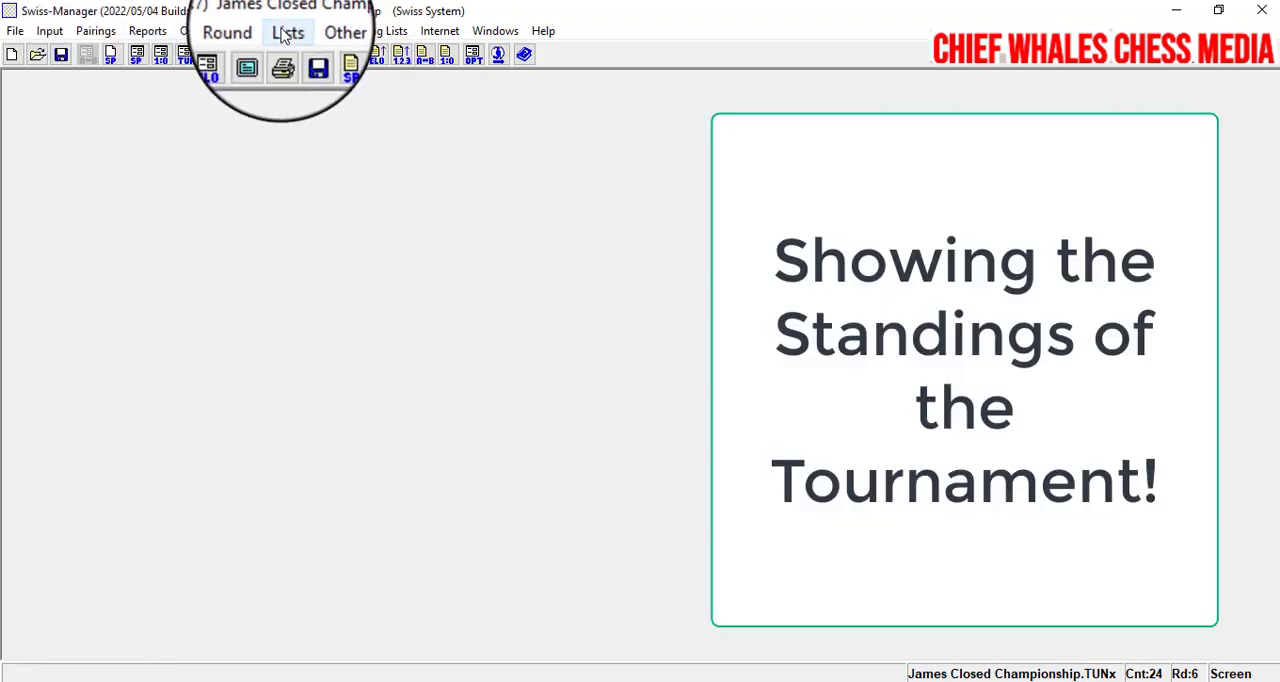
# - Display the final standings in a maximized window and examine the top players' points and tie-breaks
pyautogui.click(286, 32)
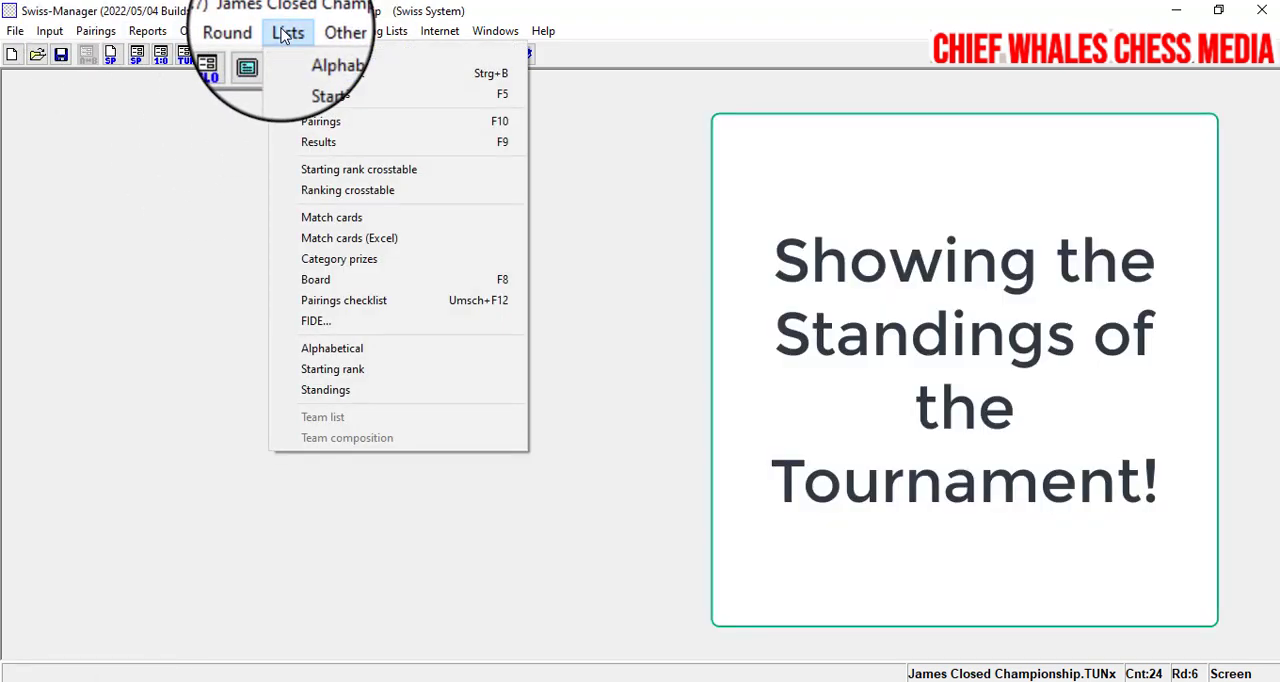
pyautogui.click(305, 92)
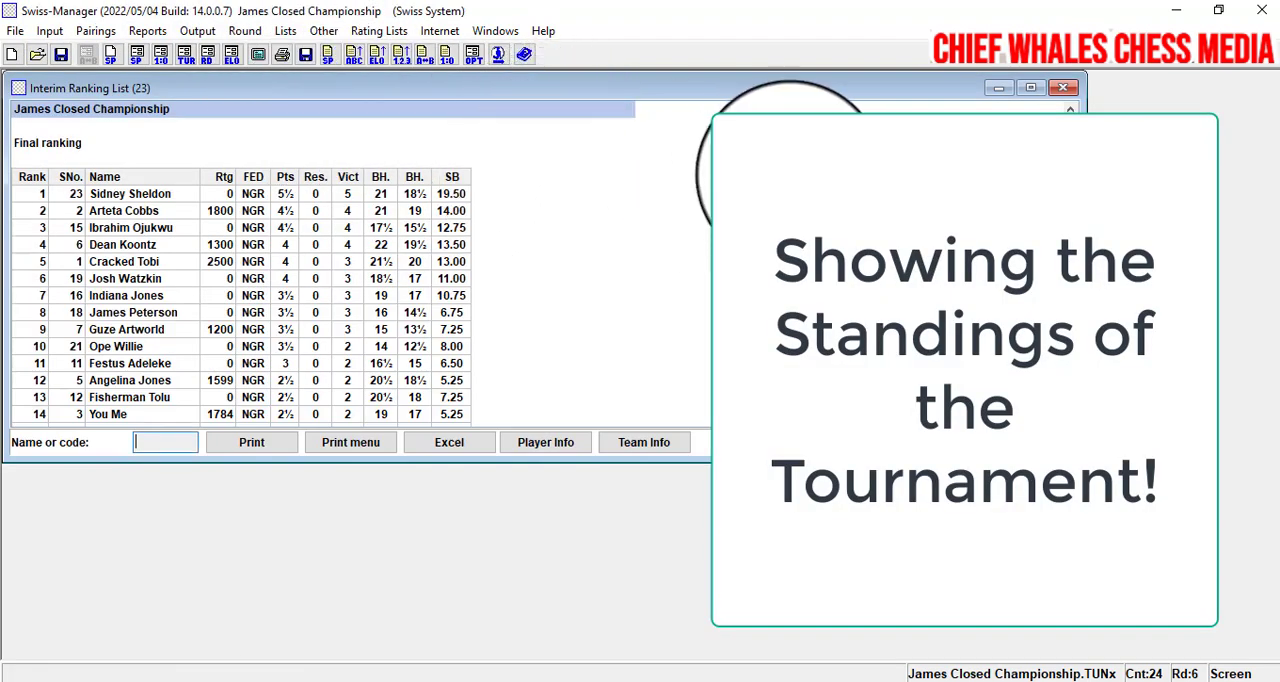
pyautogui.click(1030, 93)
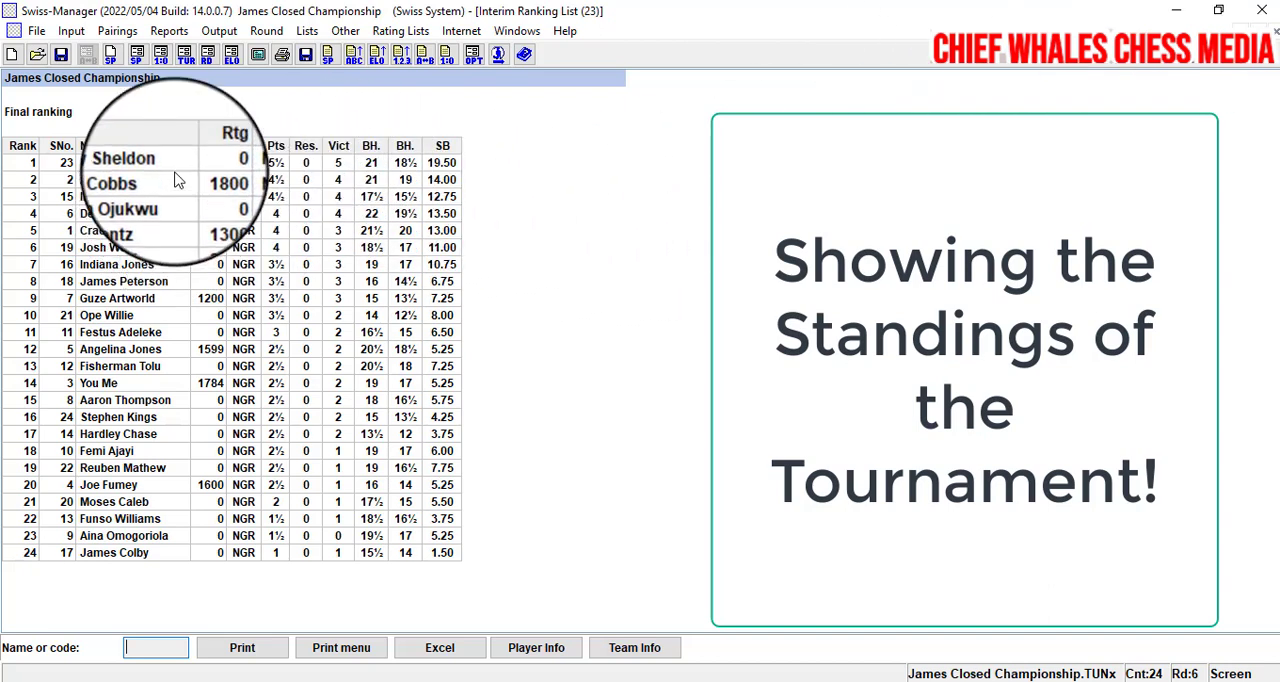
pyautogui.click(376, 180)
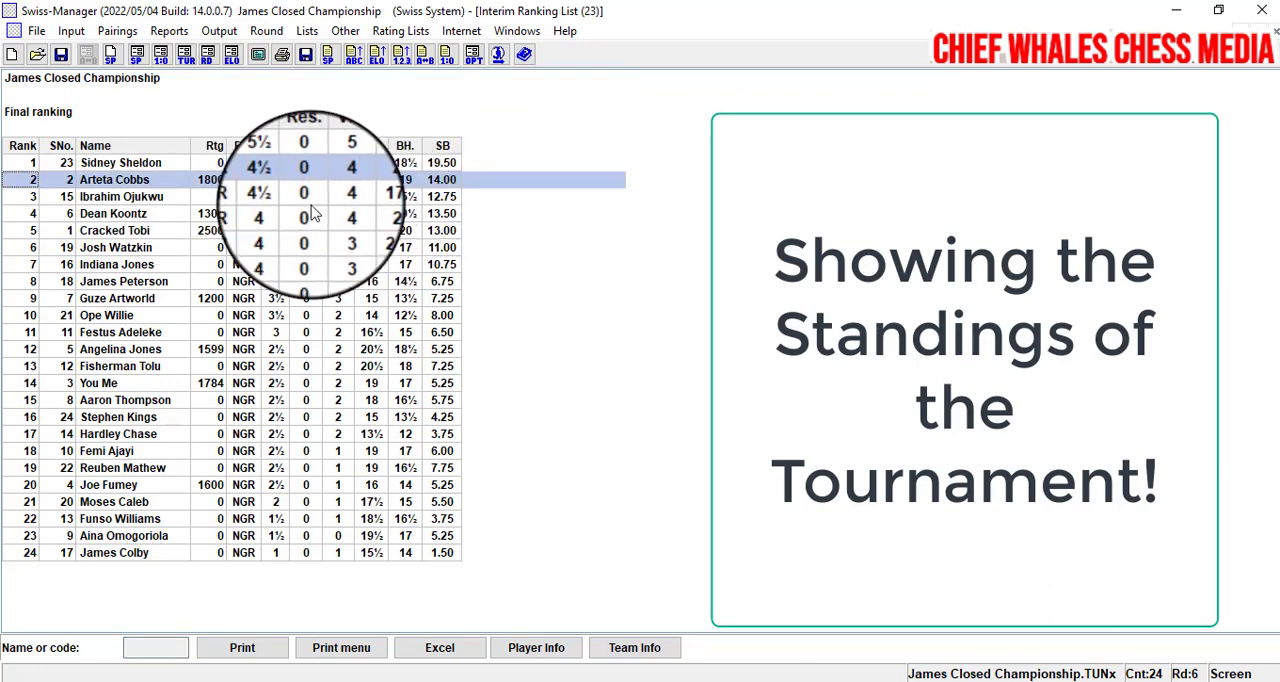
pyautogui.click(105, 215)
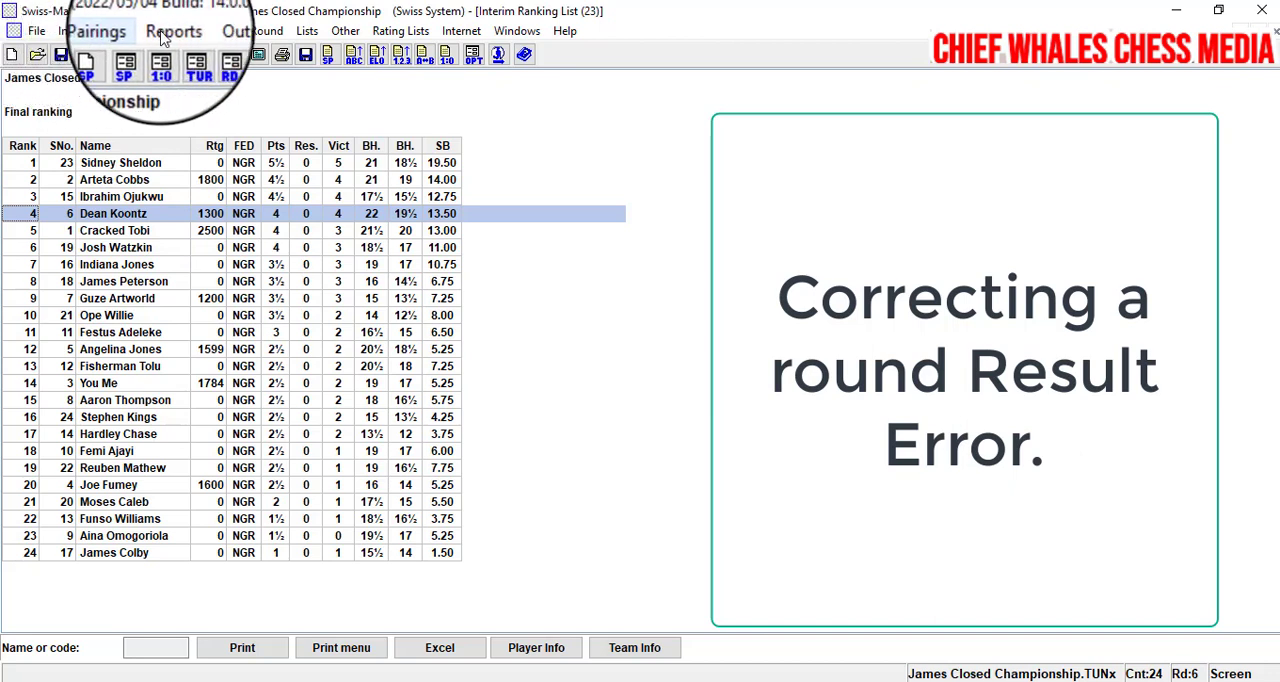
# - Correct the round 3 result on board 5 to 1:0 and save the tournament without uploading it to chess-results.com
pyautogui.click(267, 35)
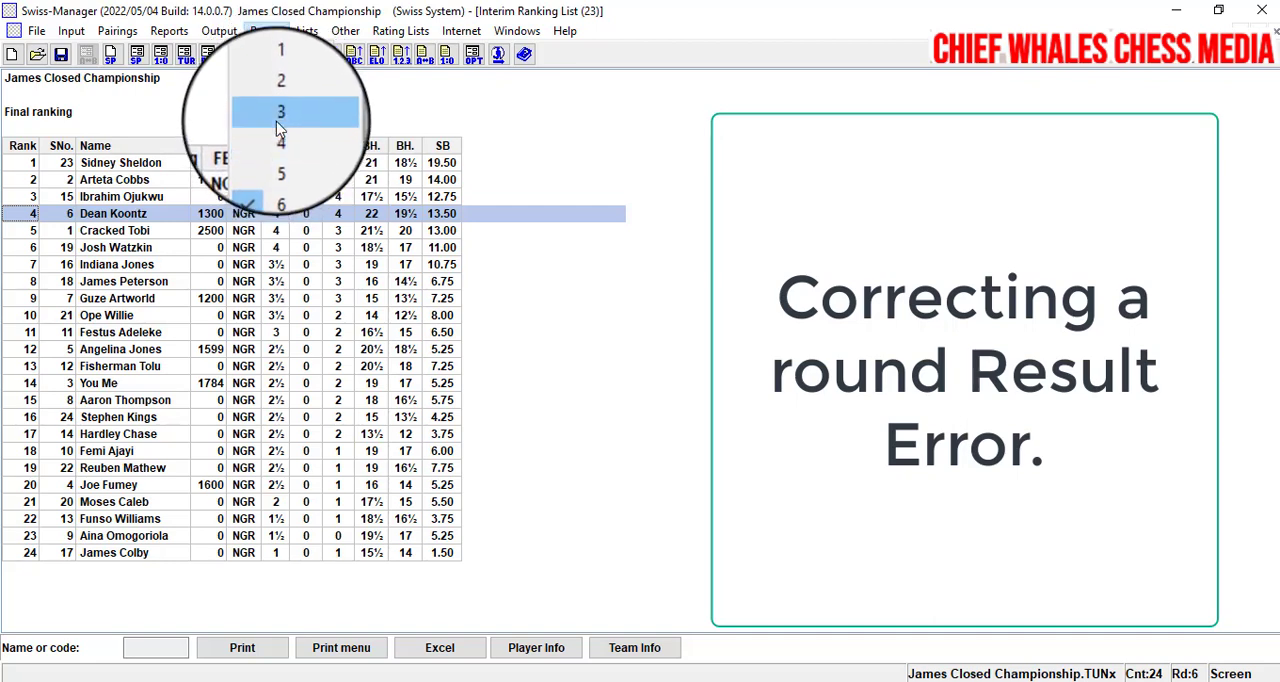
pyautogui.click(276, 121)
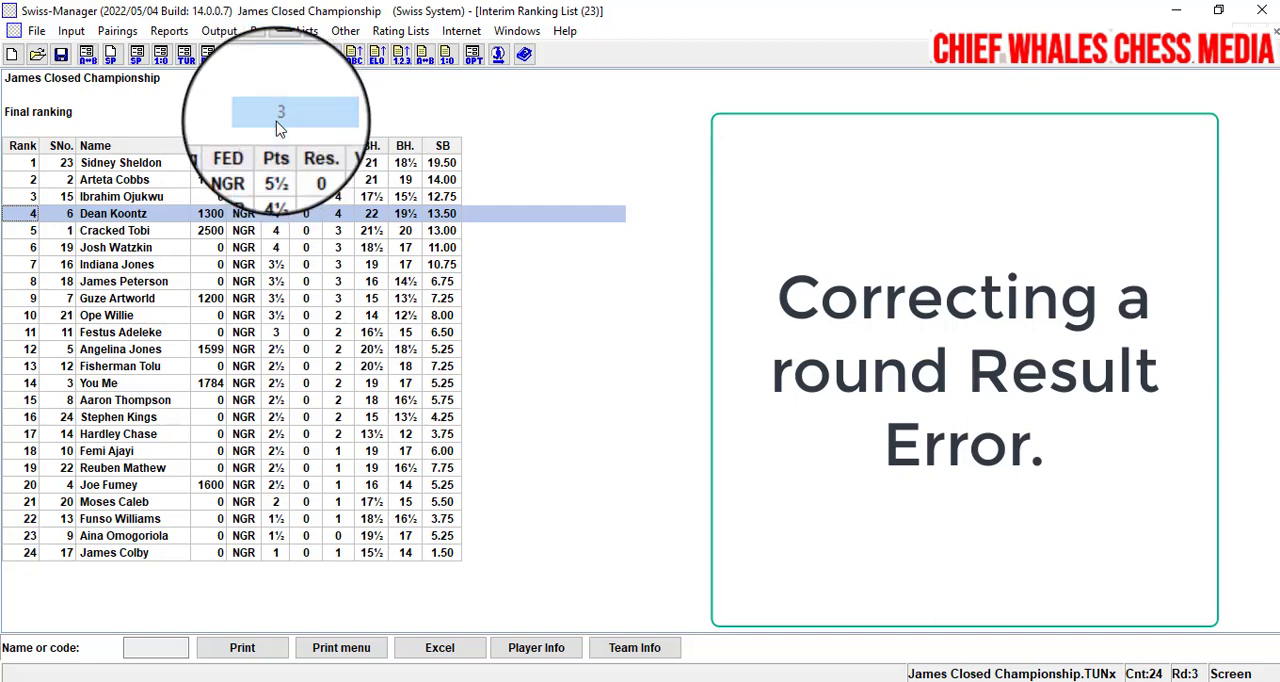
pyautogui.click(71, 31)
pyautogui.click(104, 104)
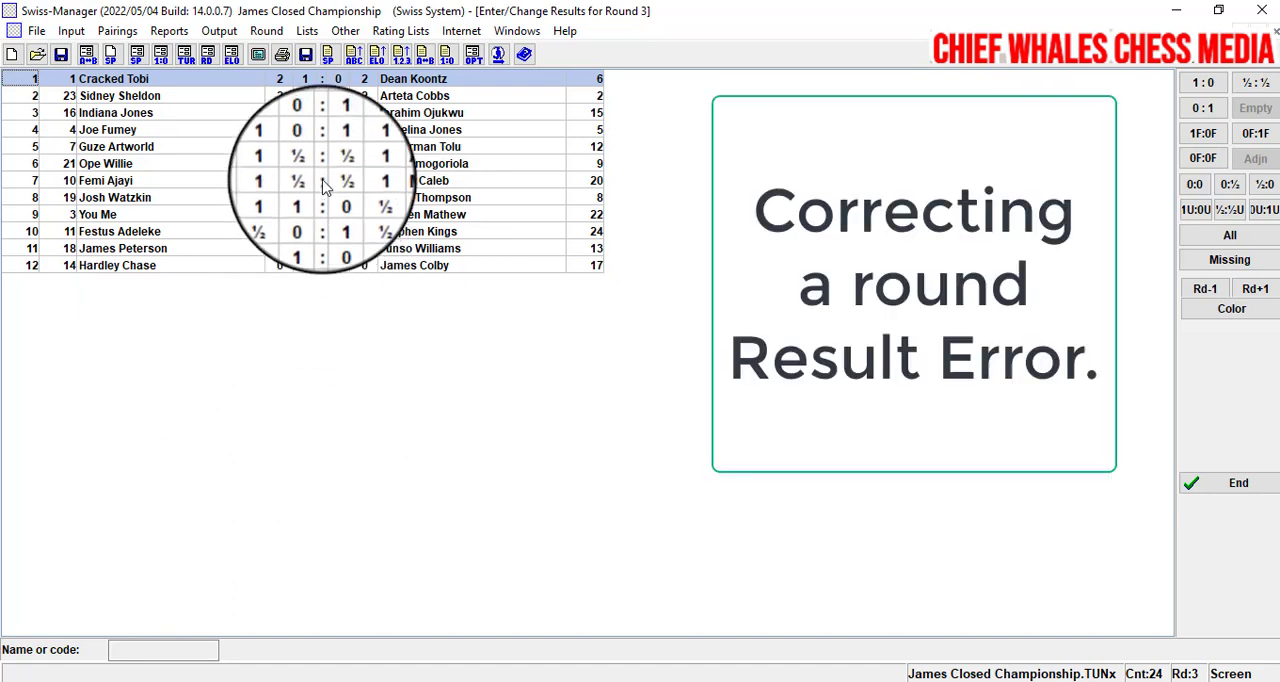
pyautogui.click(327, 146)
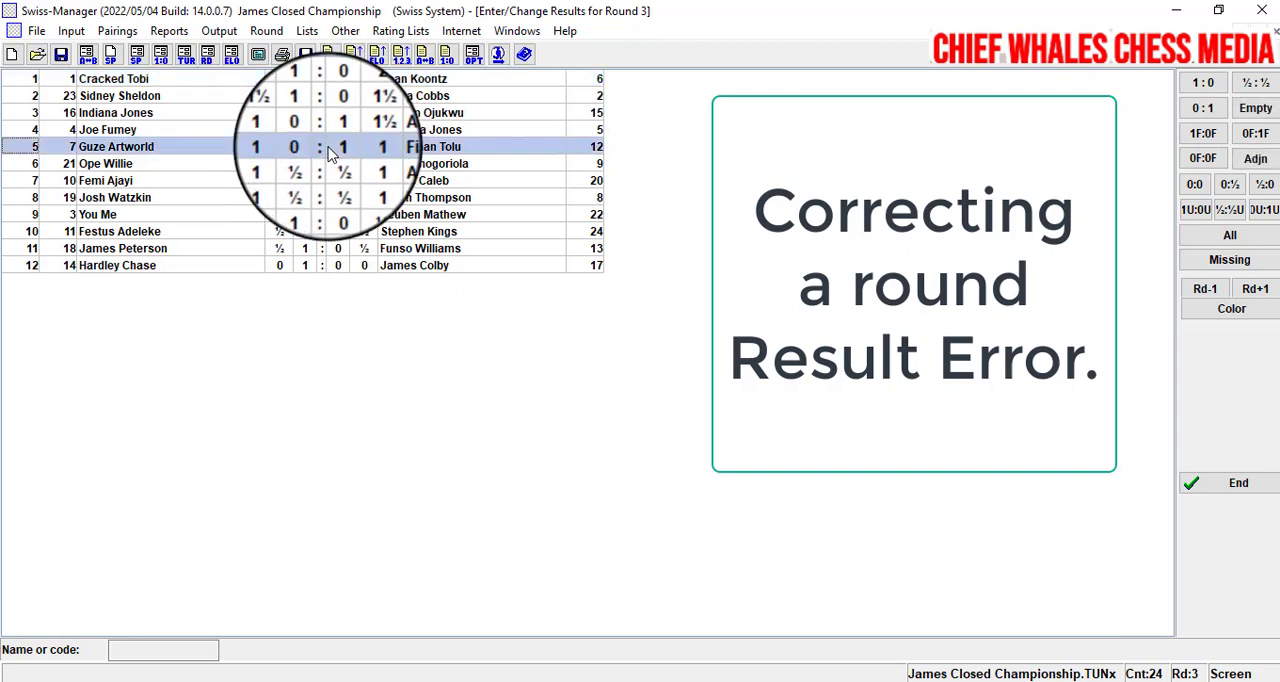
pyautogui.click(1204, 86)
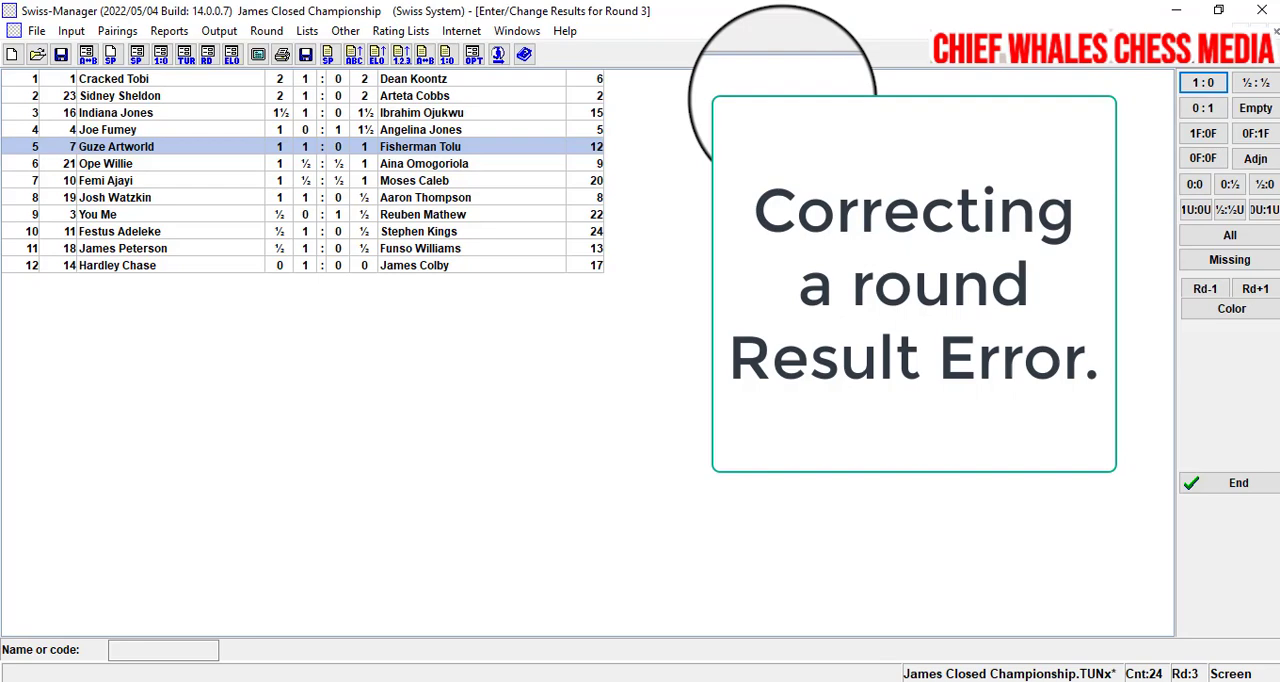
pyautogui.click(1240, 484)
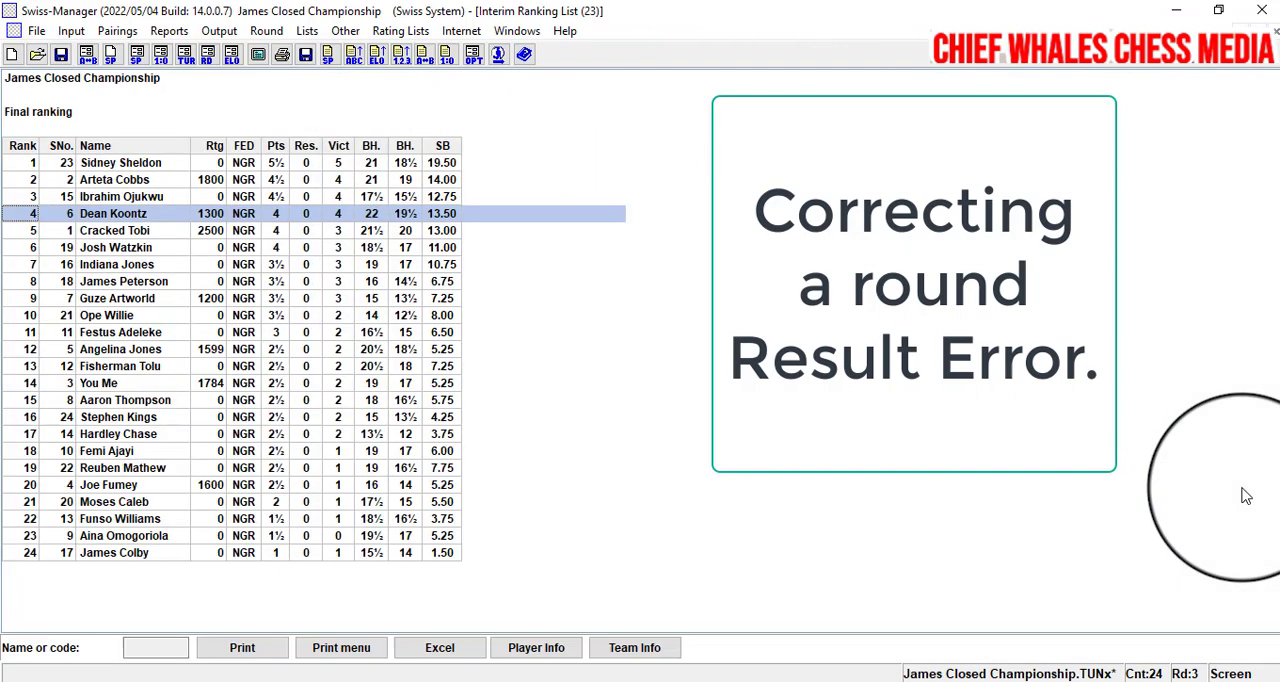
pyautogui.click(60, 54)
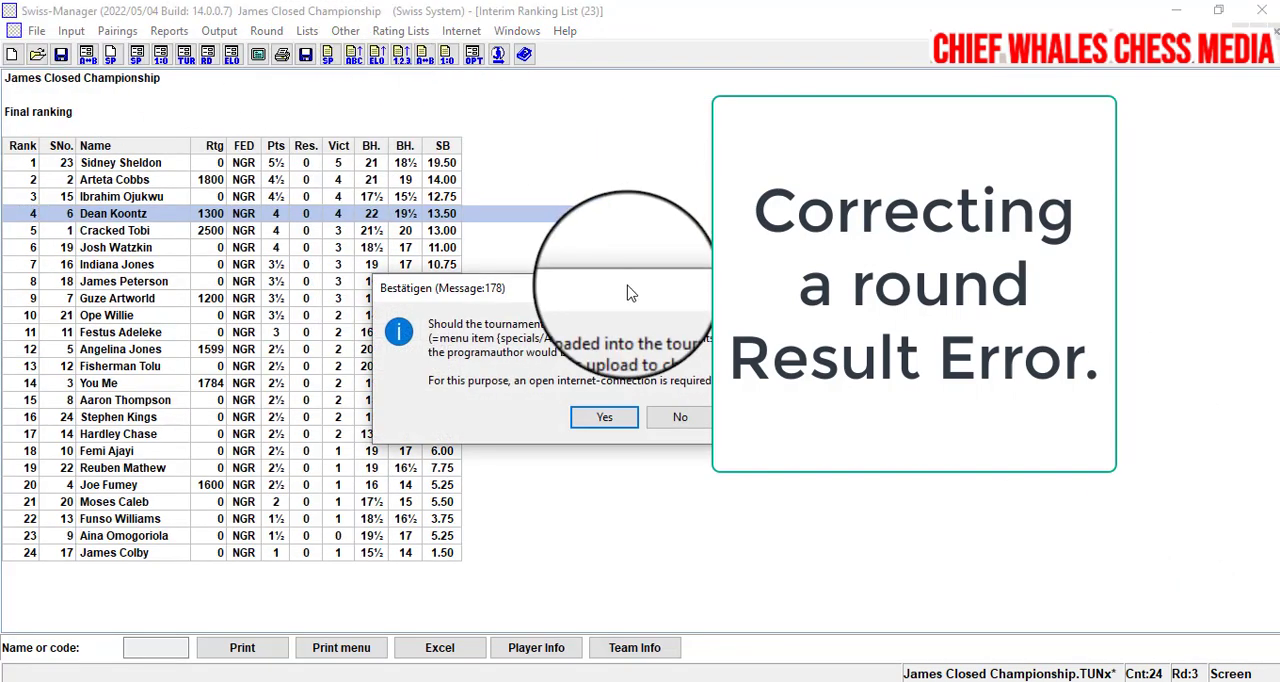
pyautogui.click(690, 422)
# - Return to round 6 and display the recalculated standings to check the rank of the player whose result was corrected
pyautogui.click(266, 31)
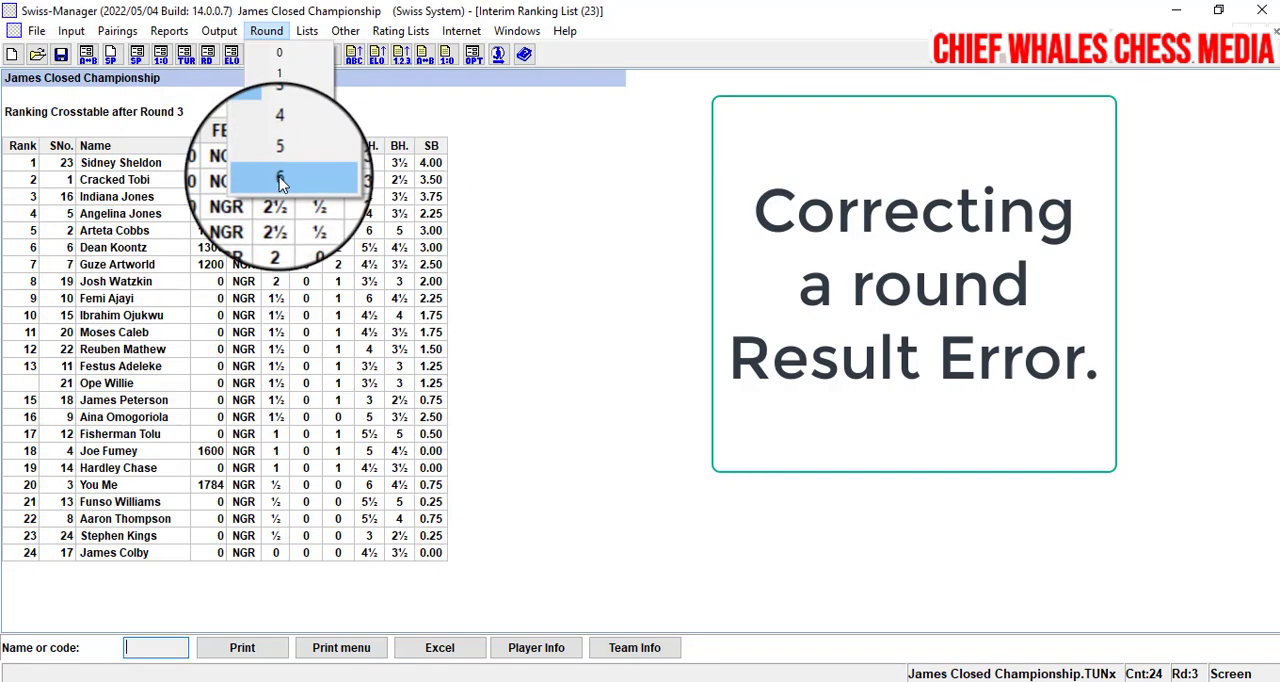
pyautogui.click(280, 179)
pyautogui.click(308, 31)
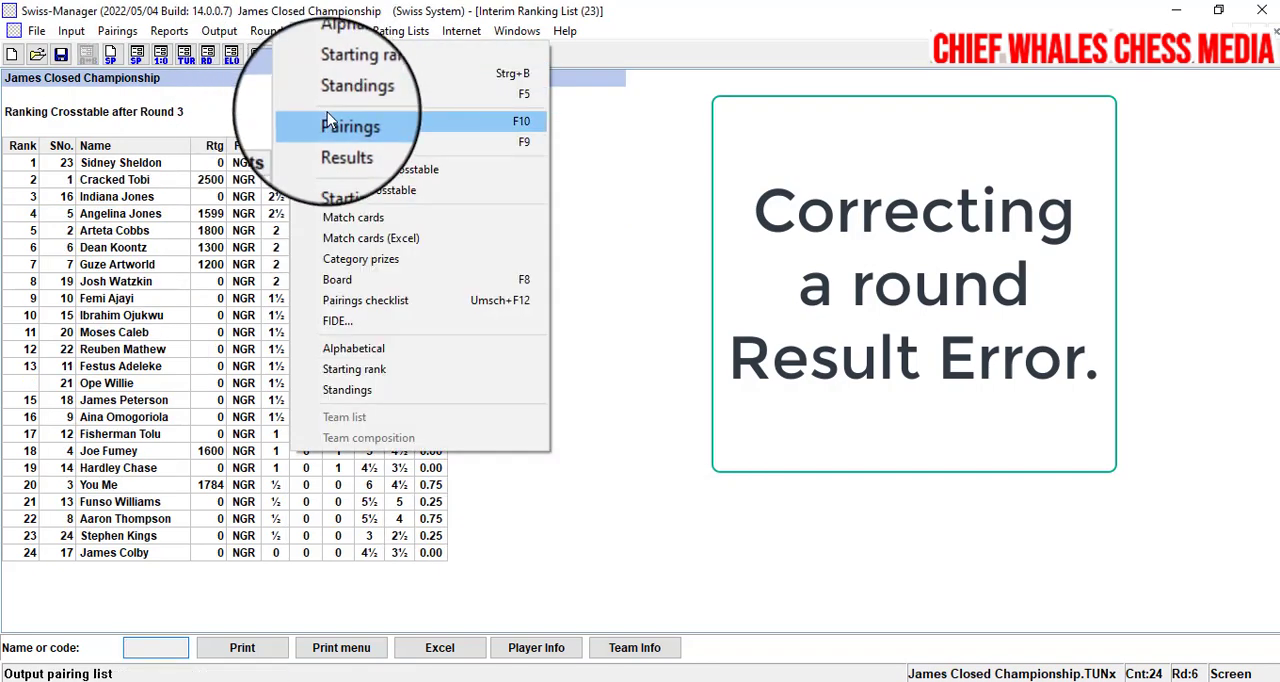
pyautogui.click(330, 96)
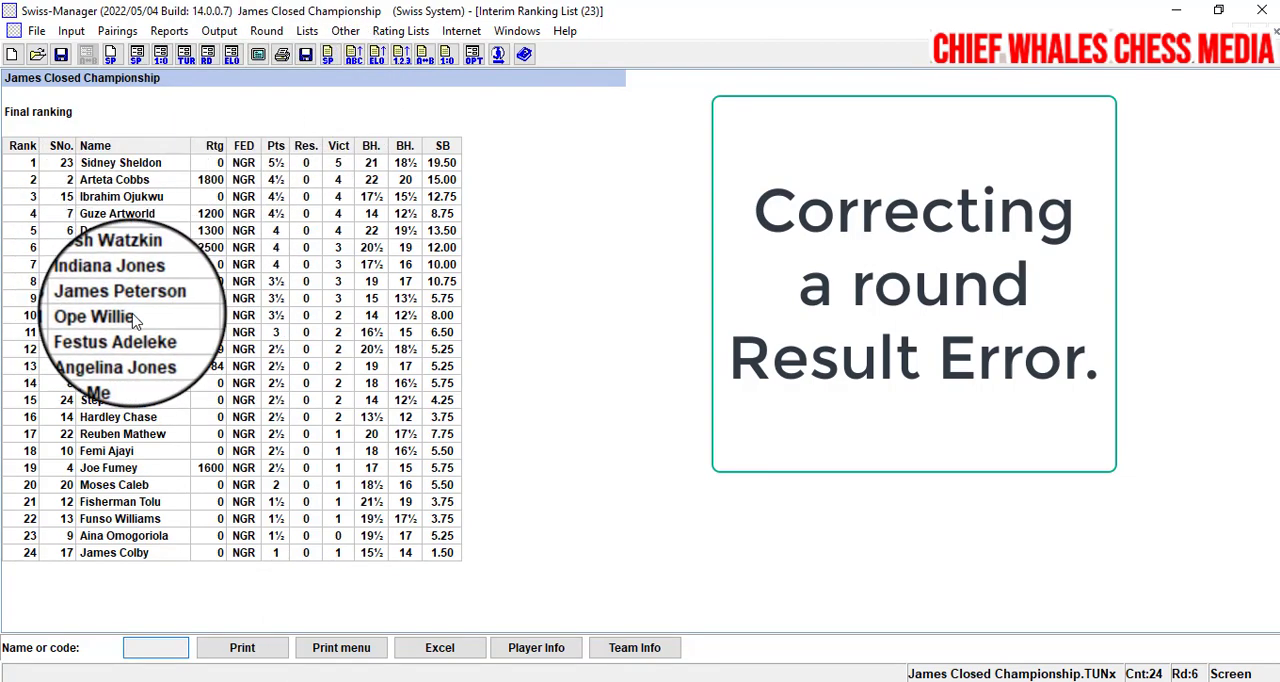
pyautogui.click(122, 214)
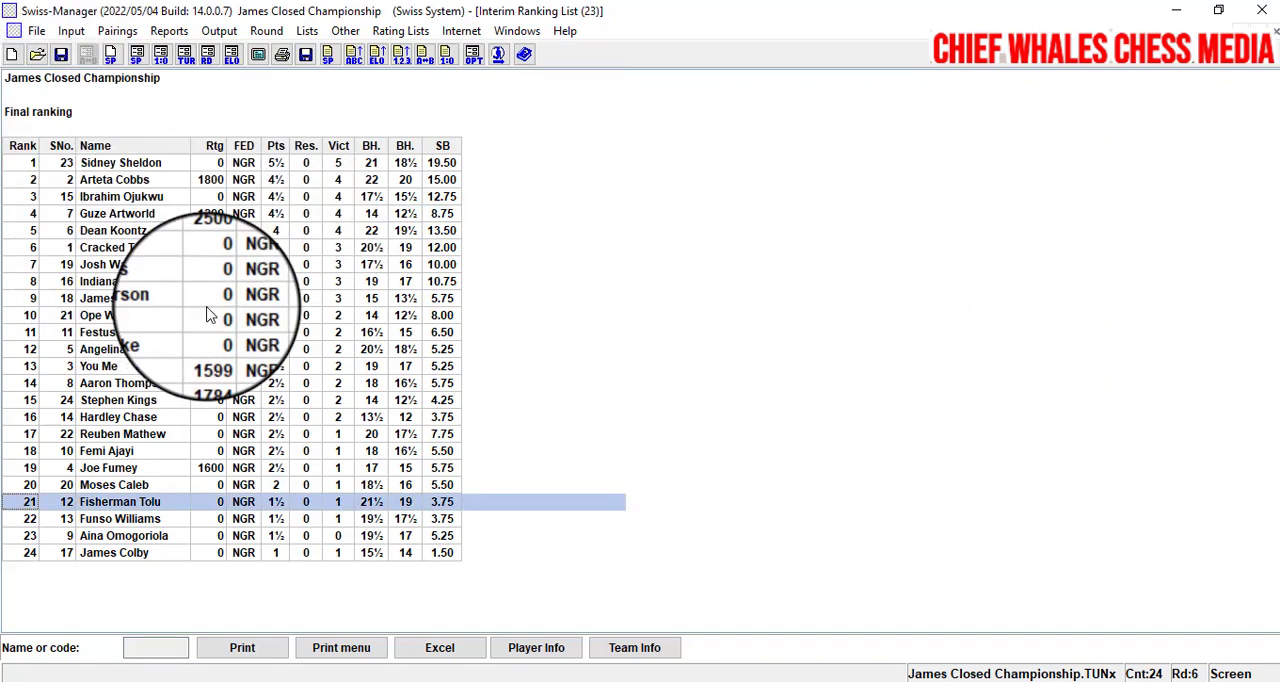
pyautogui.click(266, 31)
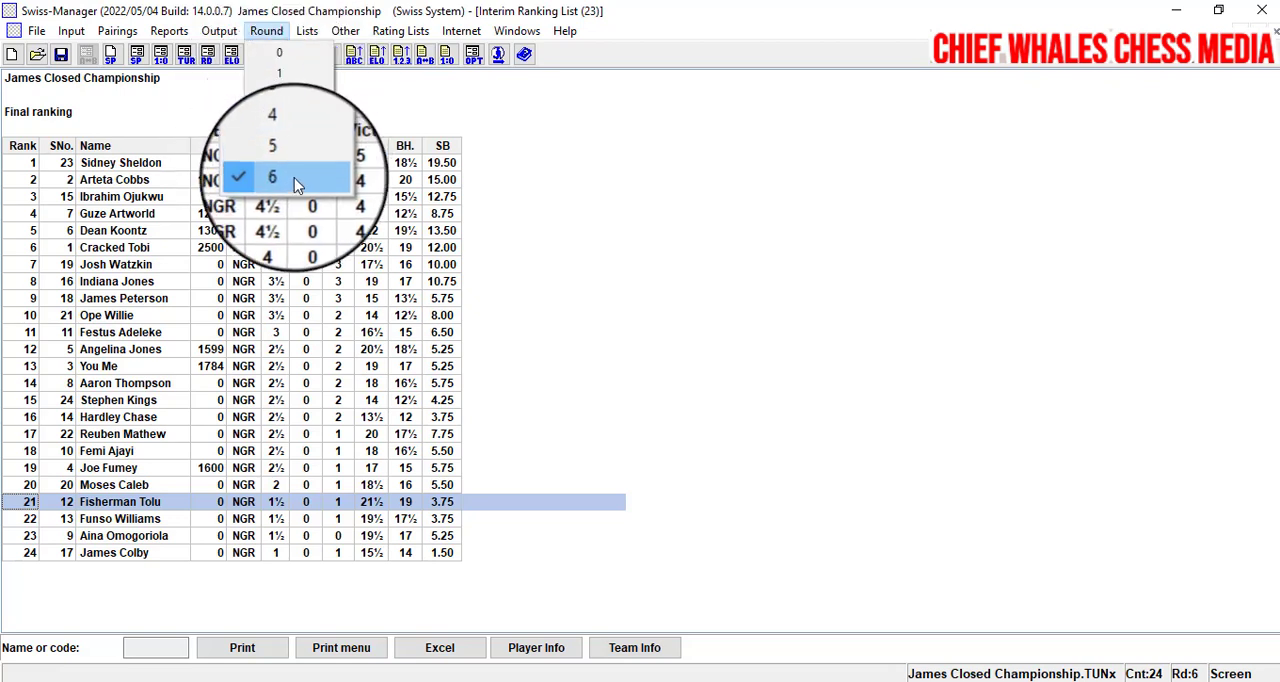
pyautogui.click(509, 212)
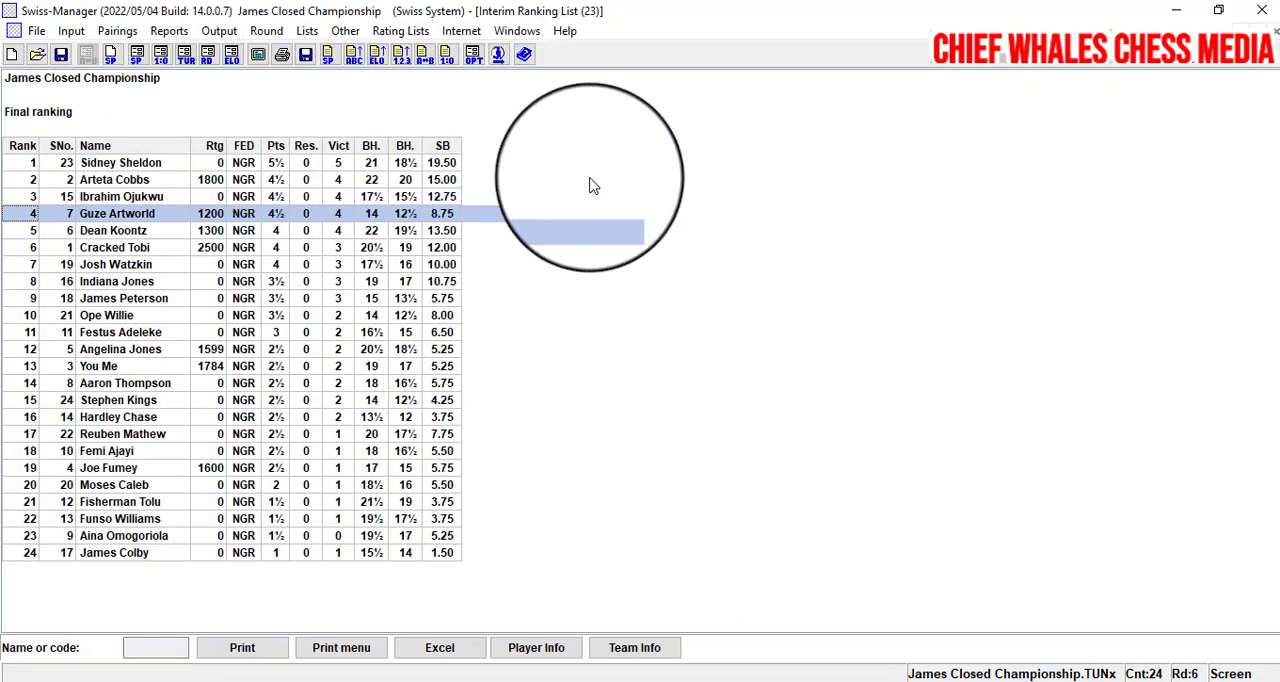
pyautogui.click(447, 163)
pyautogui.click(500, 196)
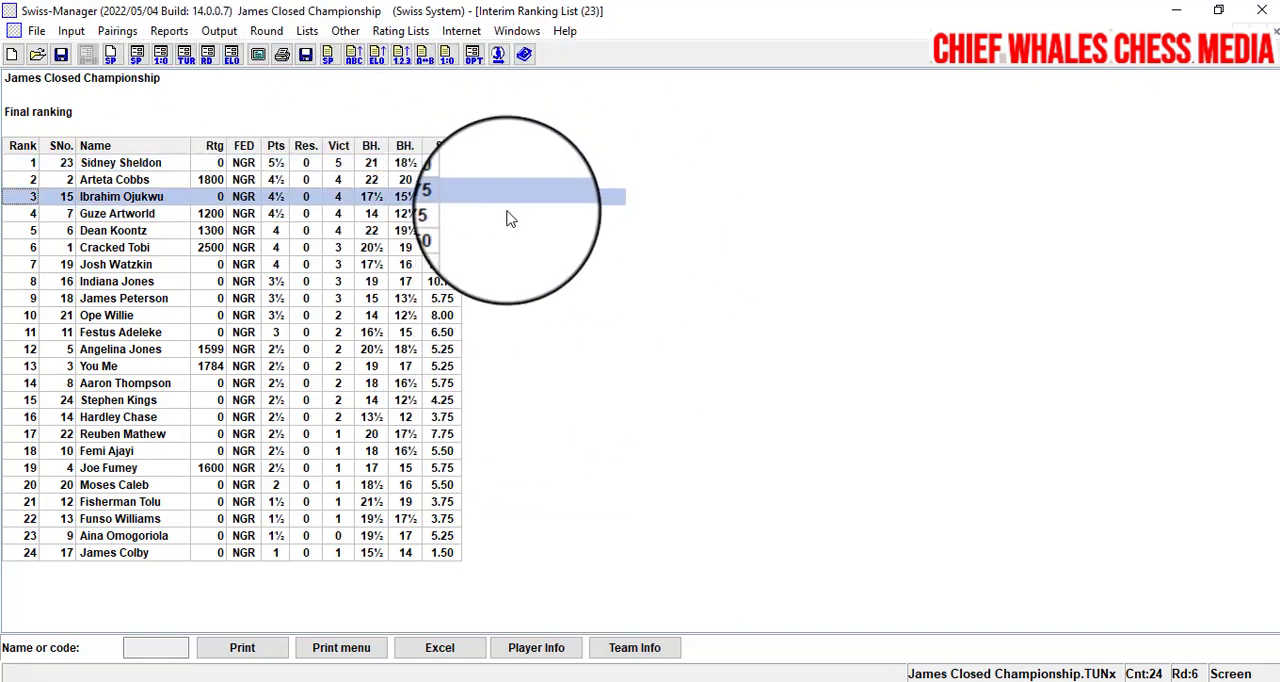
pyautogui.click(508, 265)
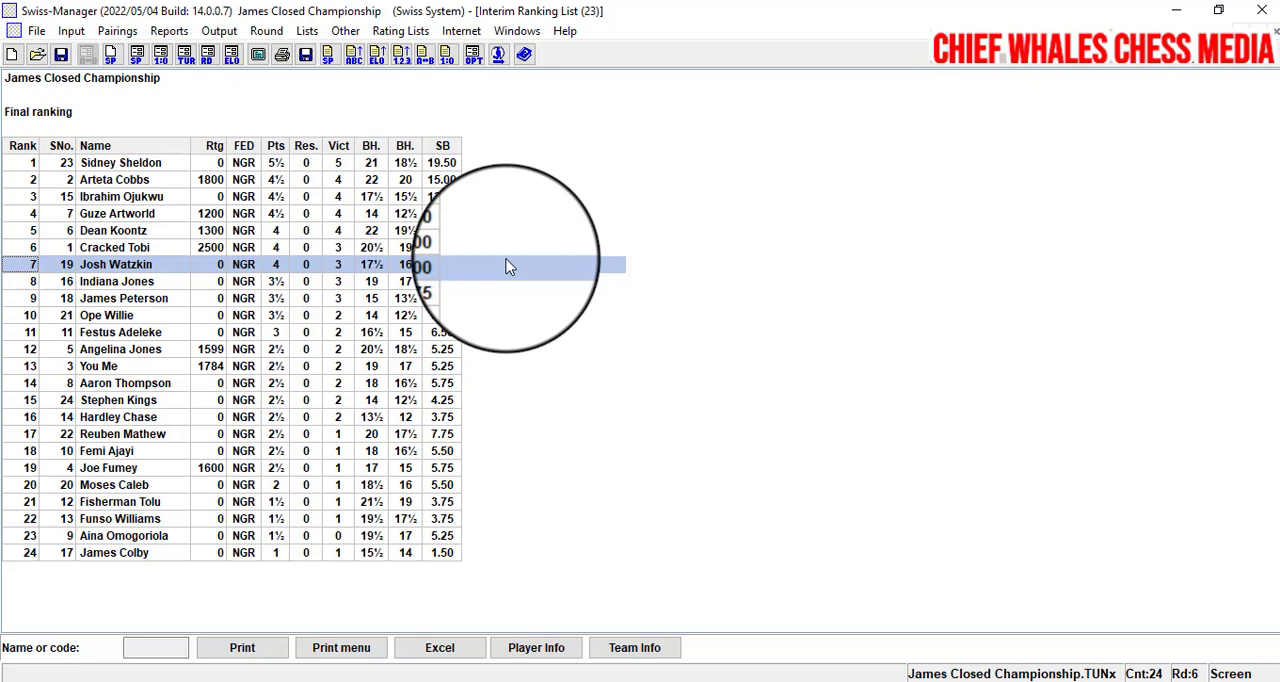
pyautogui.doubleClick(507, 266)
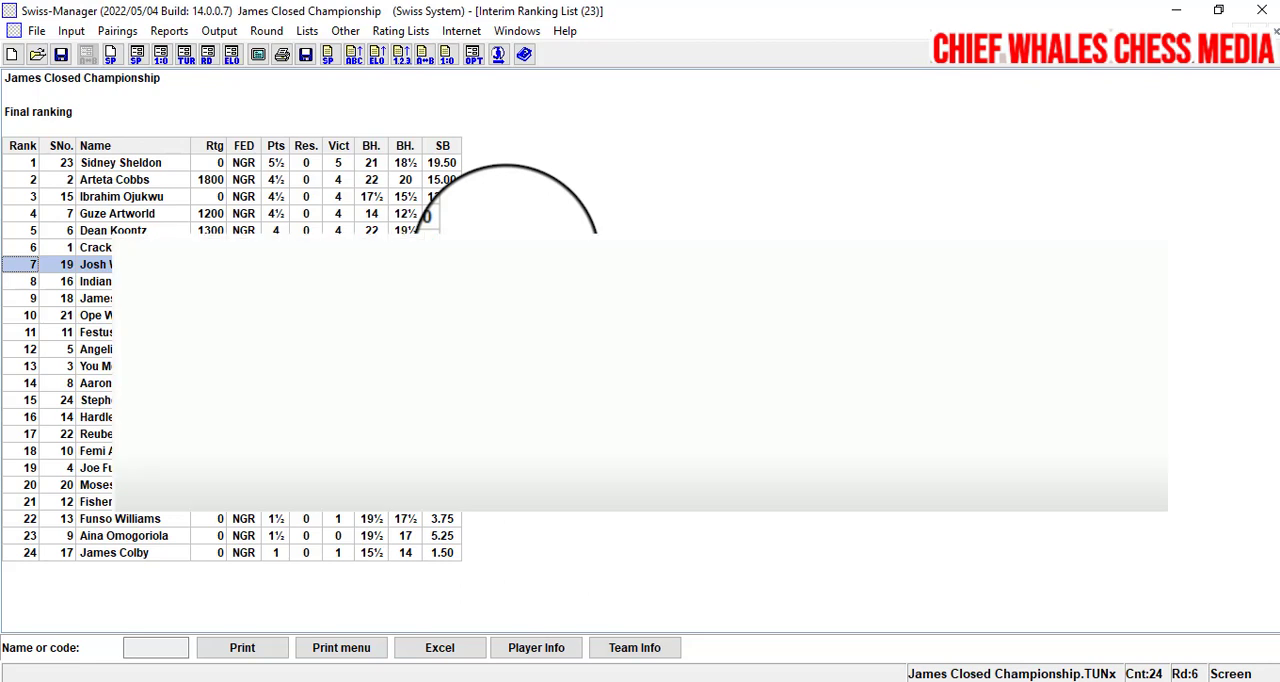